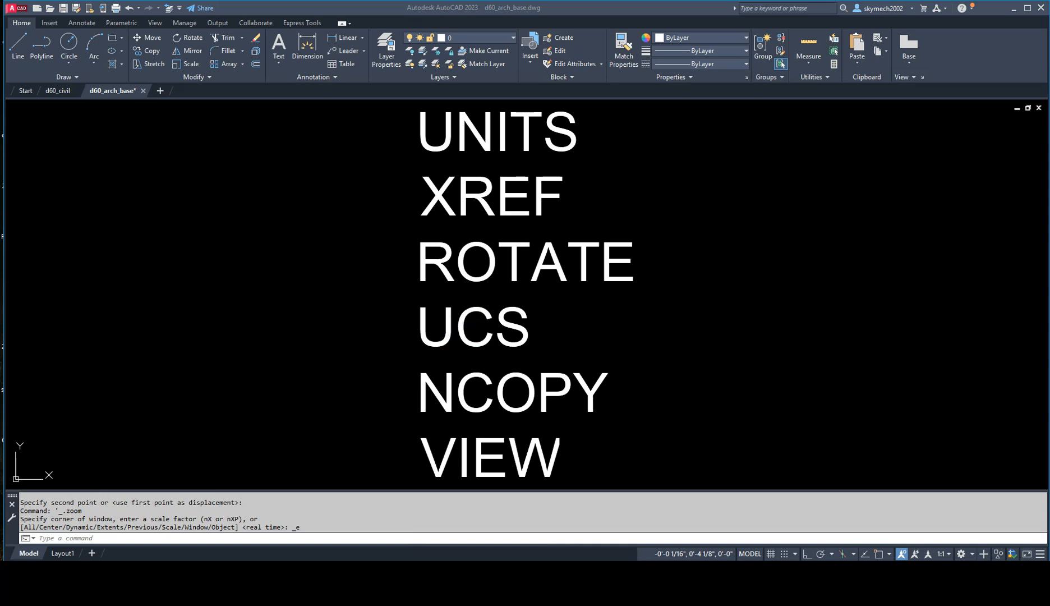
Step: Erase the text object listing the commands from model space
key(Delete)
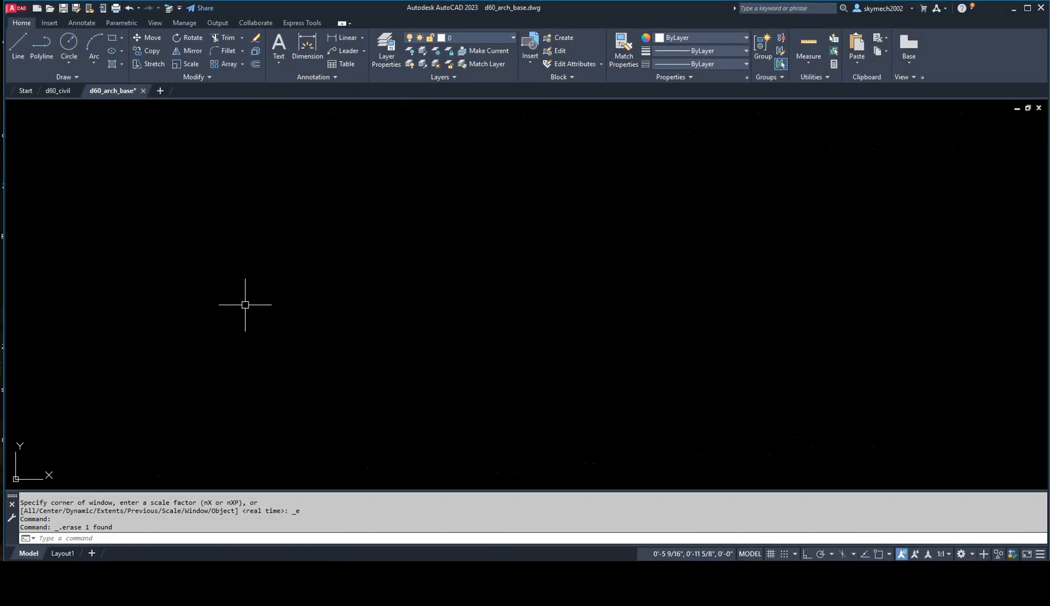
Step: Check the length type, precision and insertion scale in the Drawing Units settings and accept them
text(UNITS)
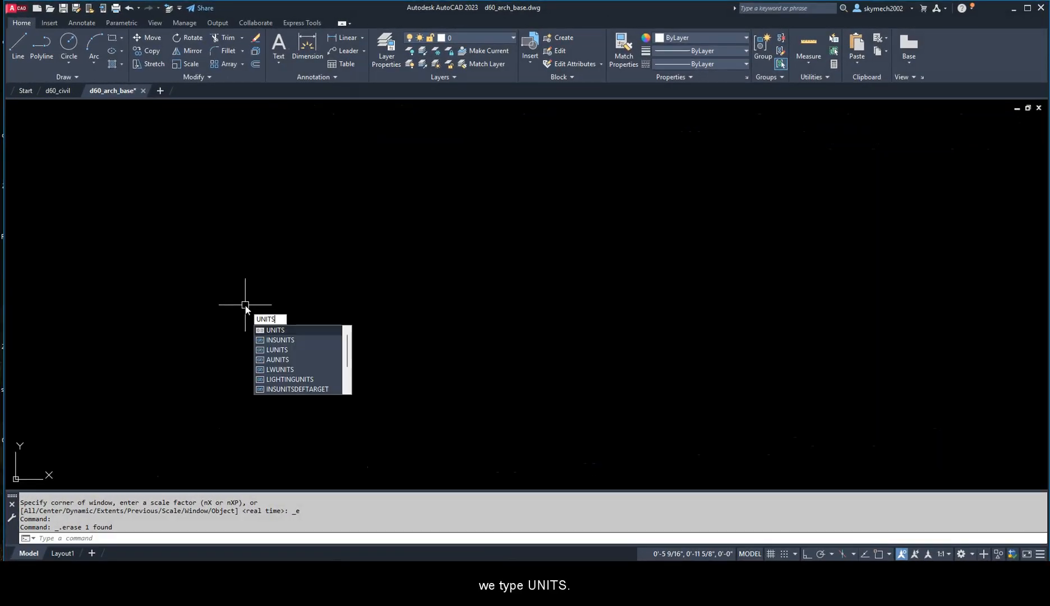
key(BackSpace)
key(BackSpace)
key(BackSpace)
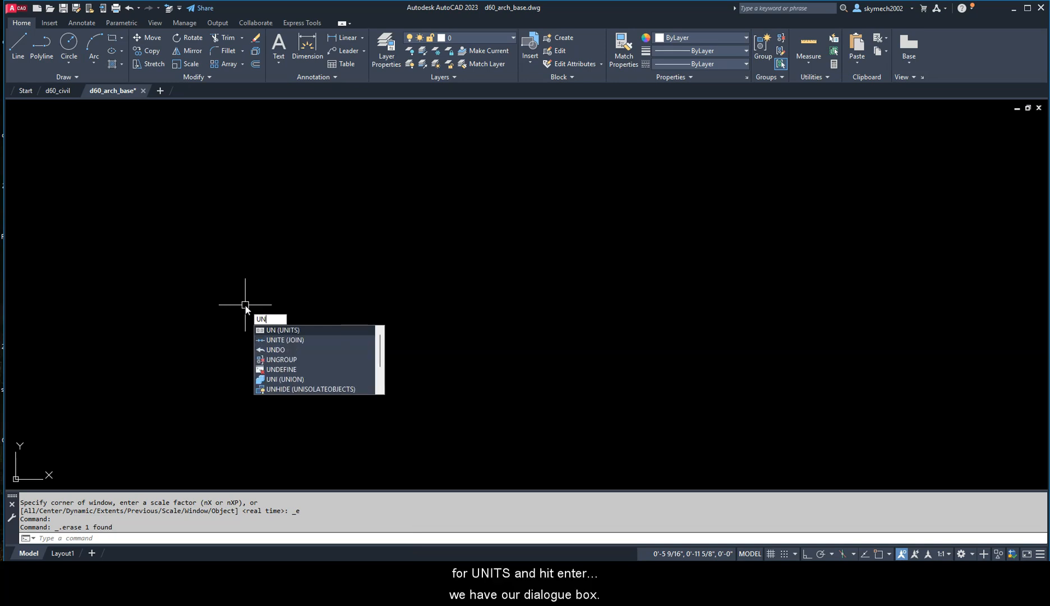
key(Return)
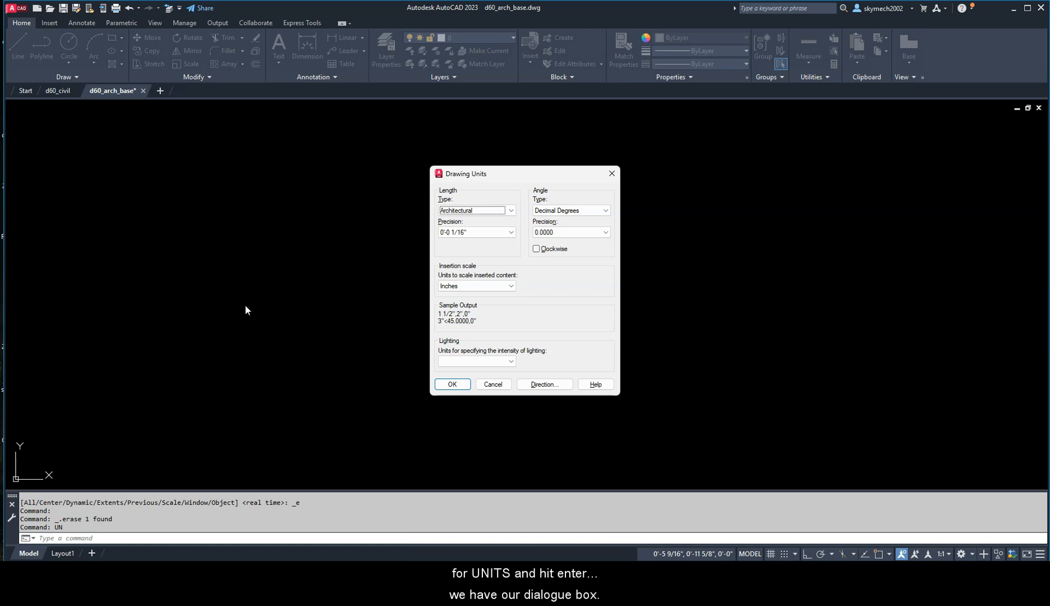
drag(514, 171, 489, 147)
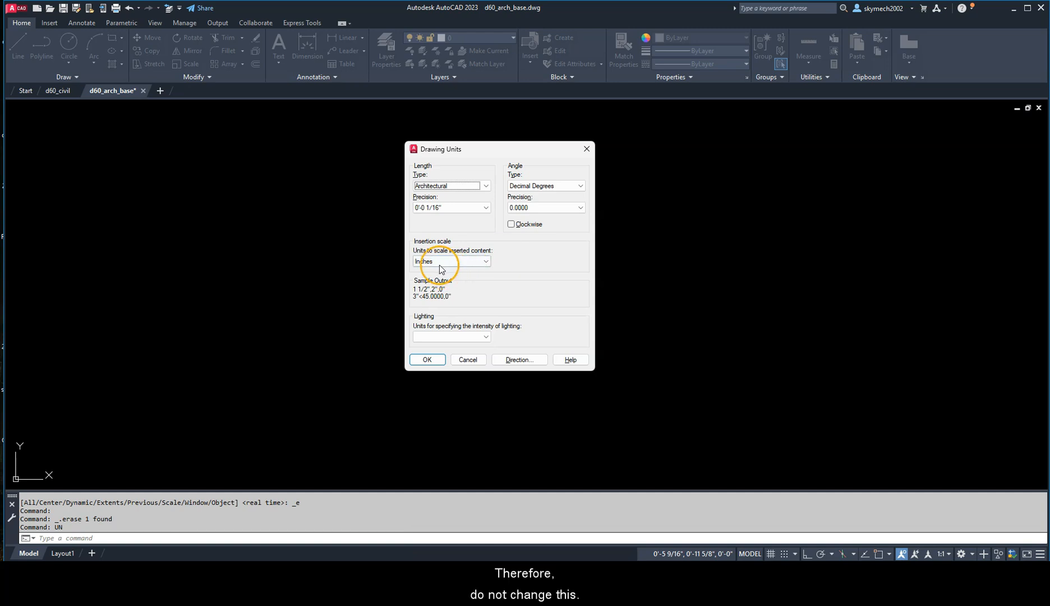
mouse_move(435, 266)
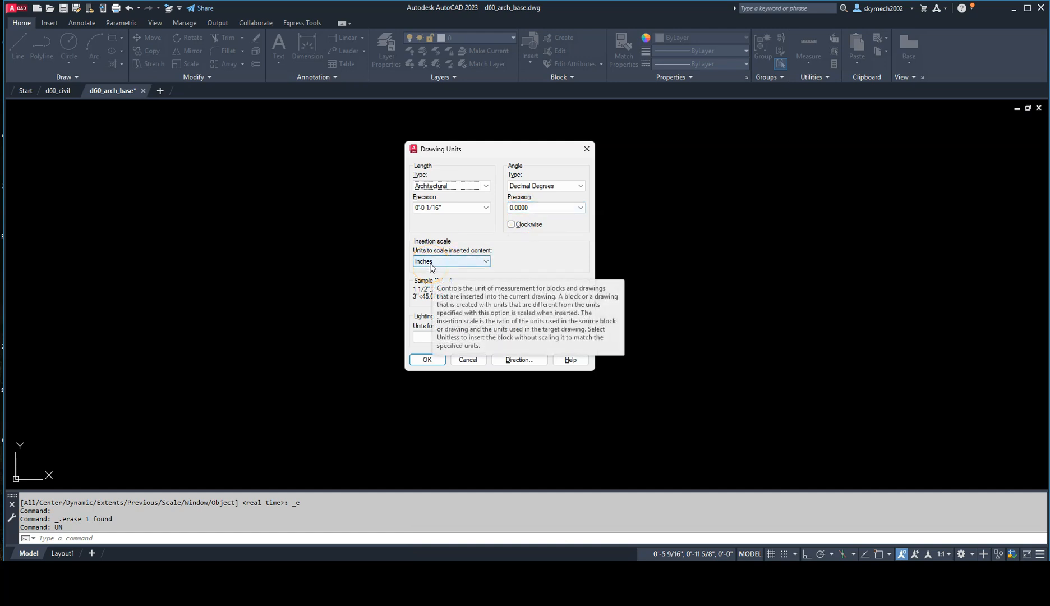
click(427, 359)
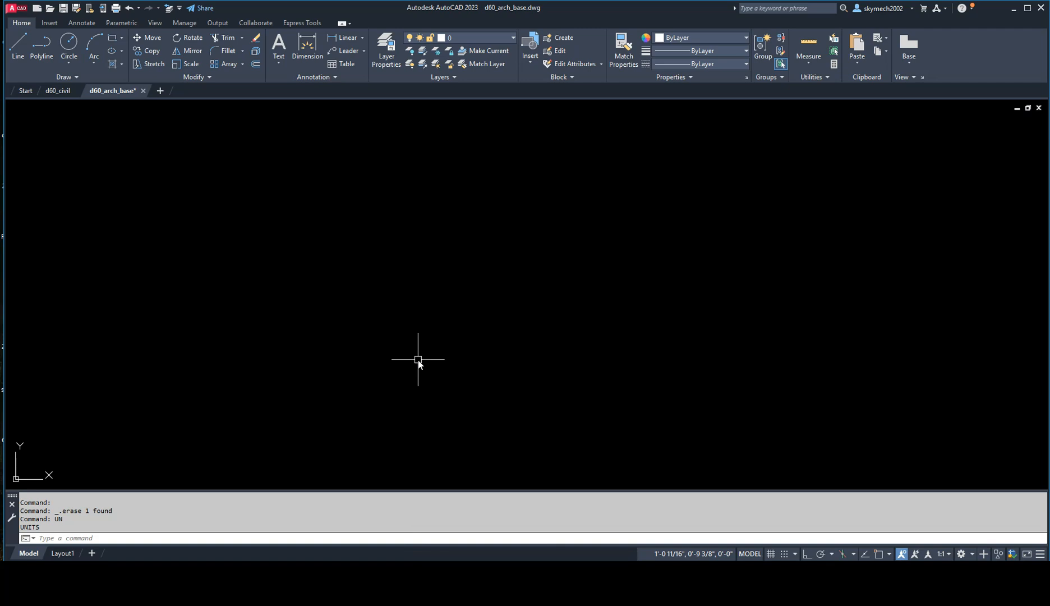
Step: Open the External References palette and review the file types that can be attached
text(XR)
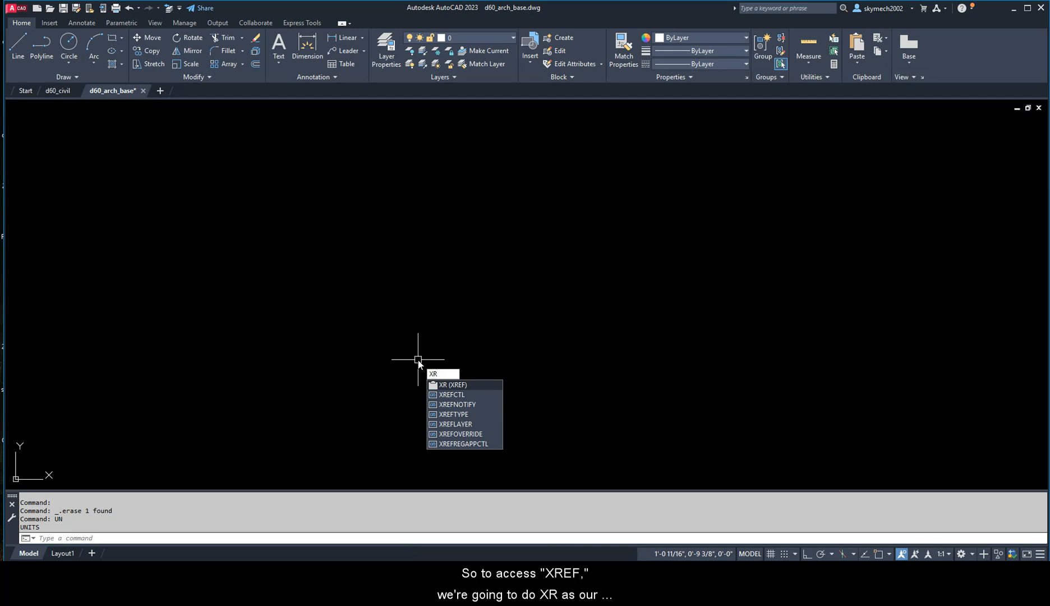
key(Return)
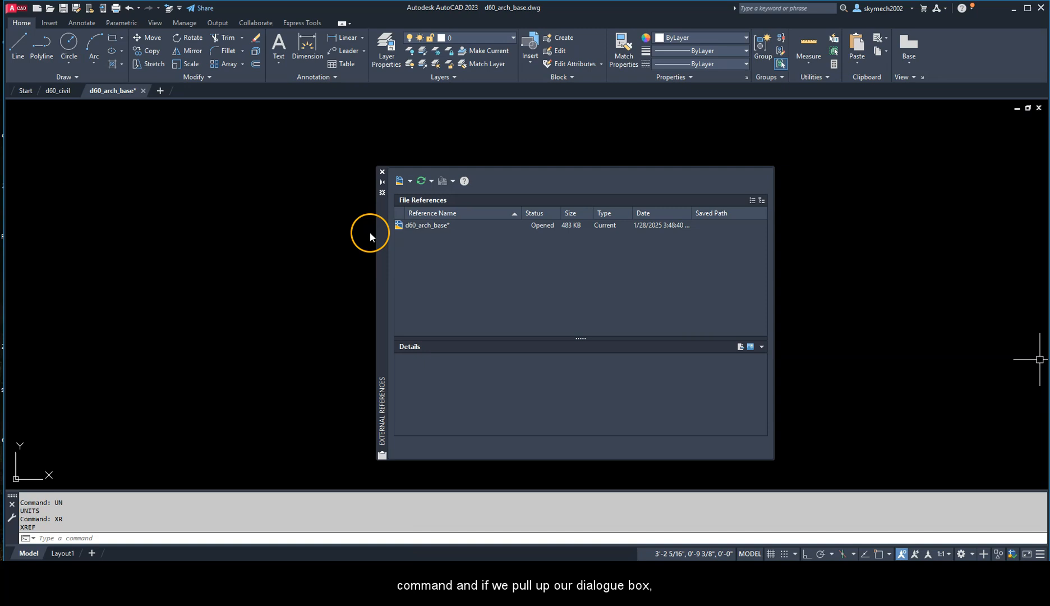
drag(371, 232, 326, 225)
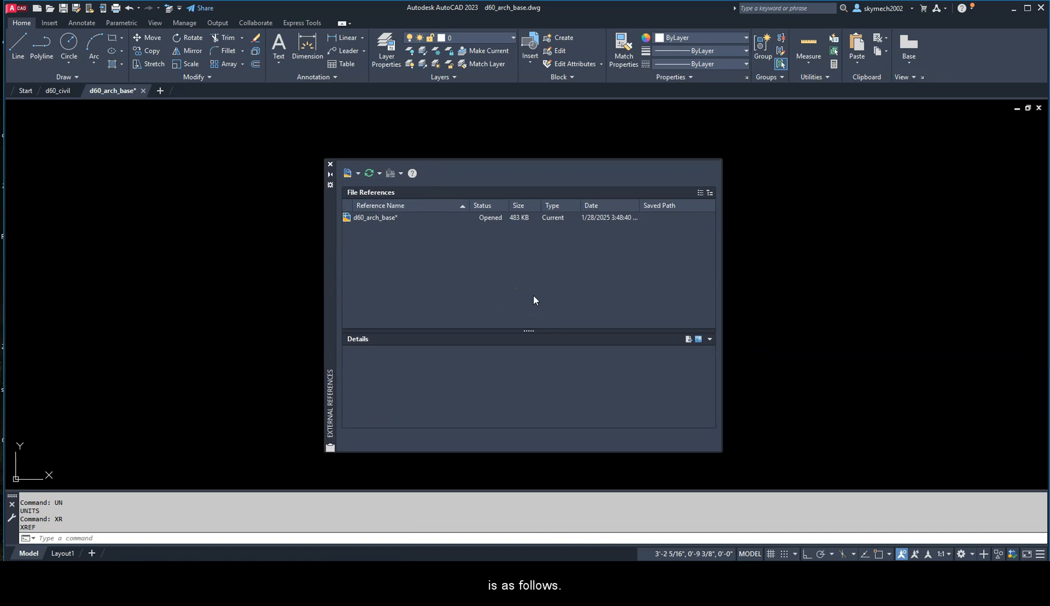
click(359, 174)
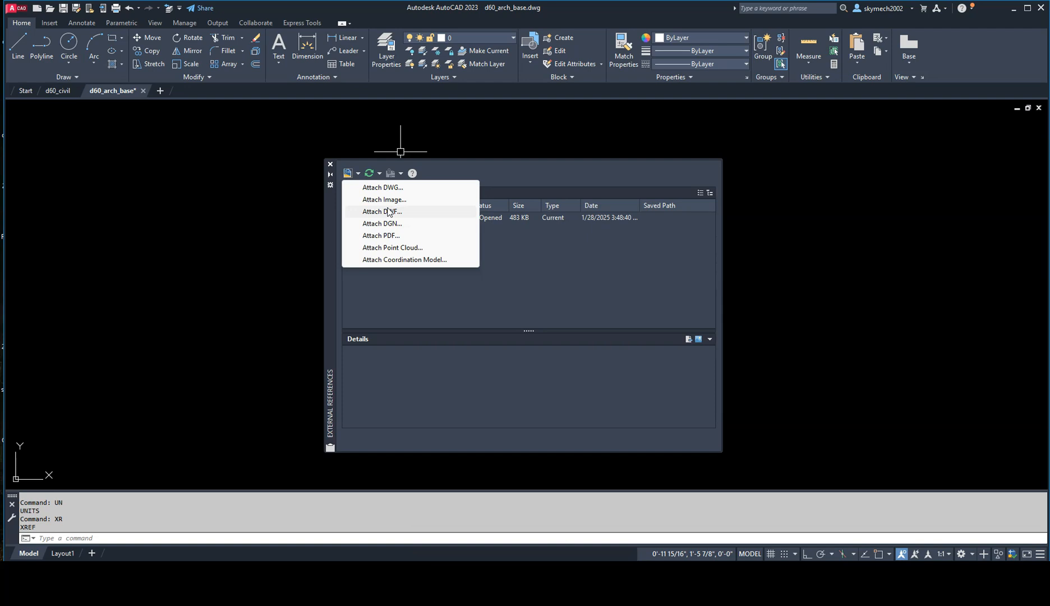
click(384, 192)
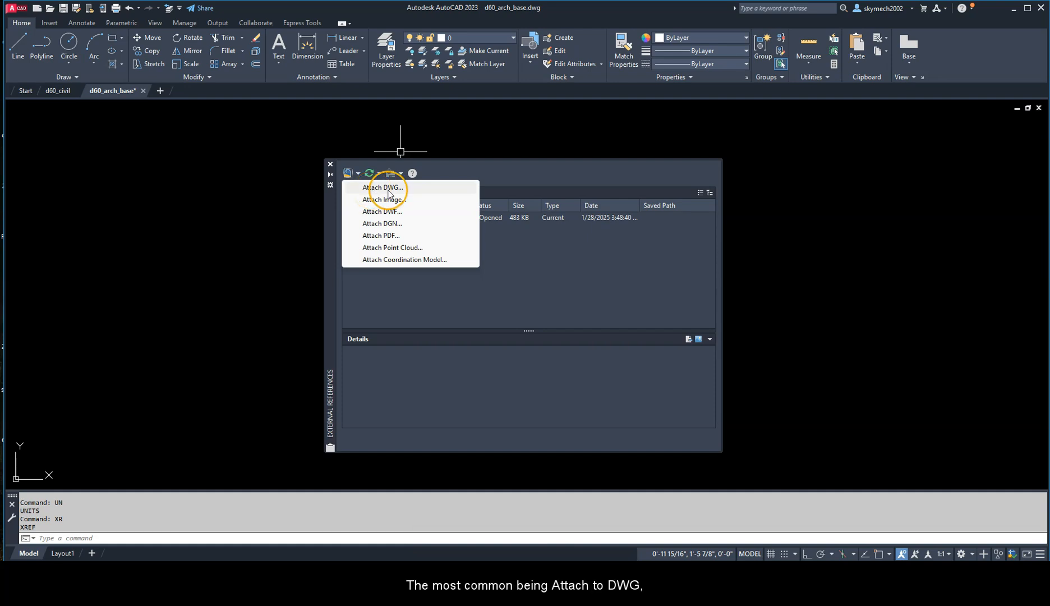
click(380, 204)
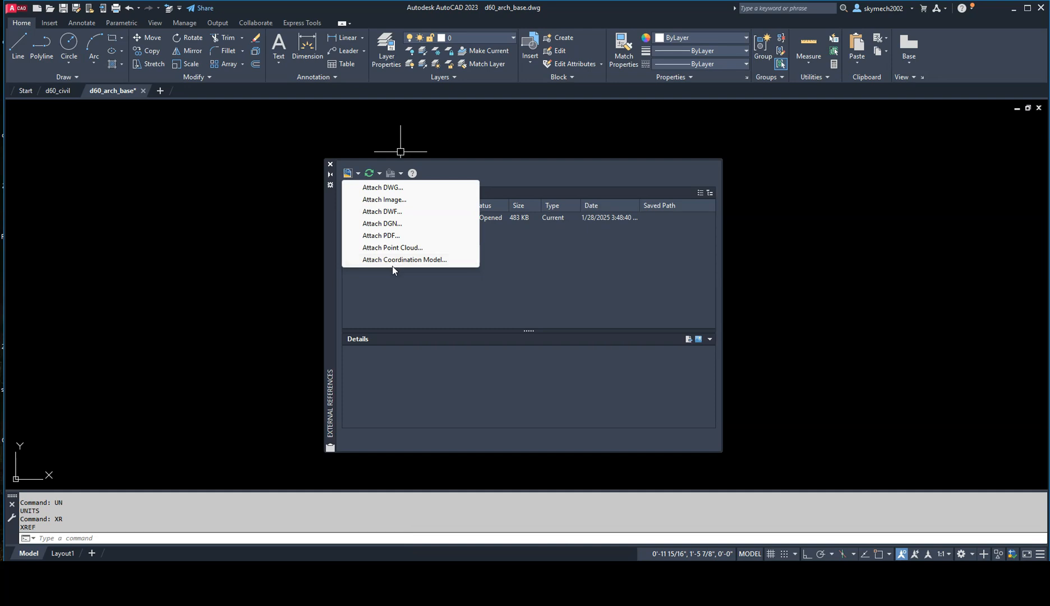
click(24, 519)
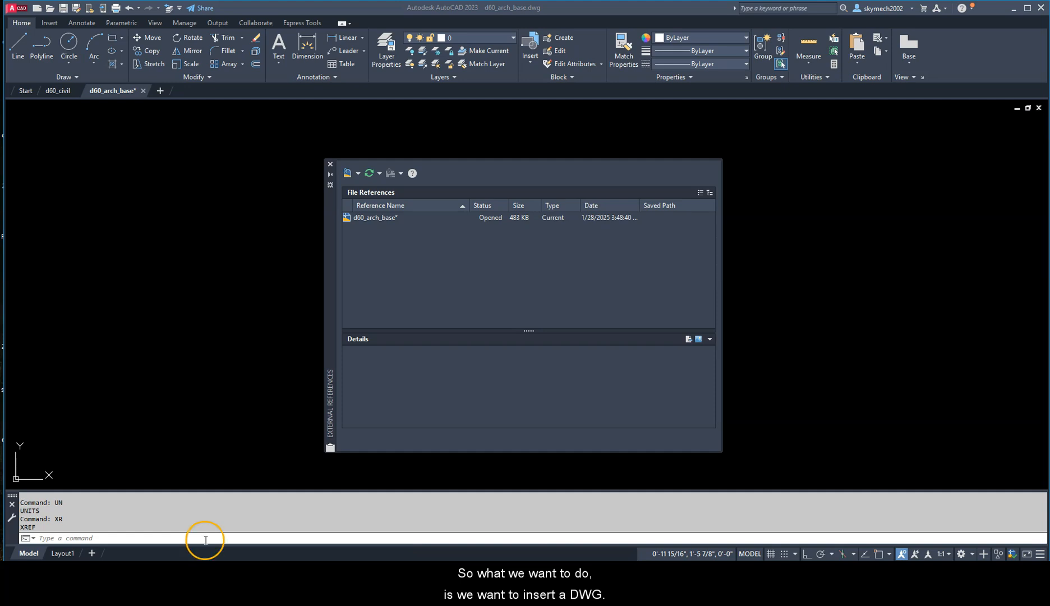
Step: Choose d60_civil.dwg from the D60 2025 folder as the DWG reference to attach
click(358, 175)
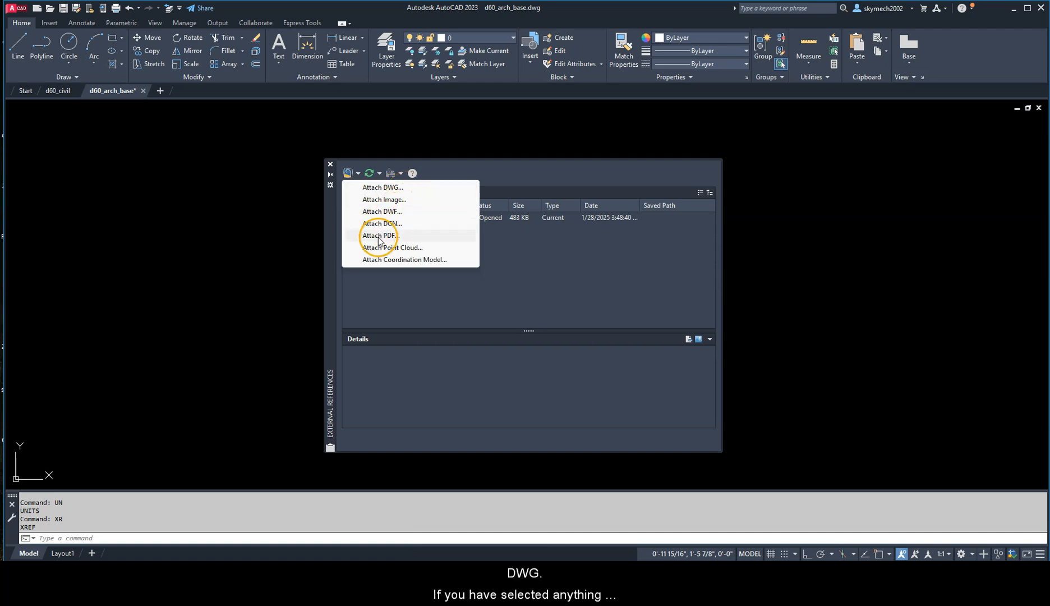
click(390, 189)
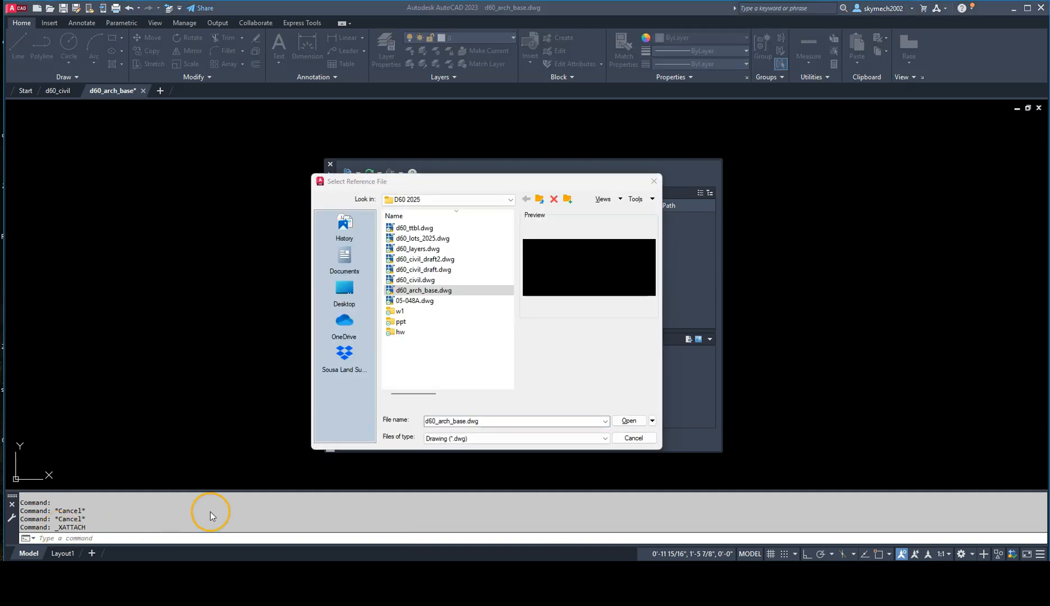
click(408, 280)
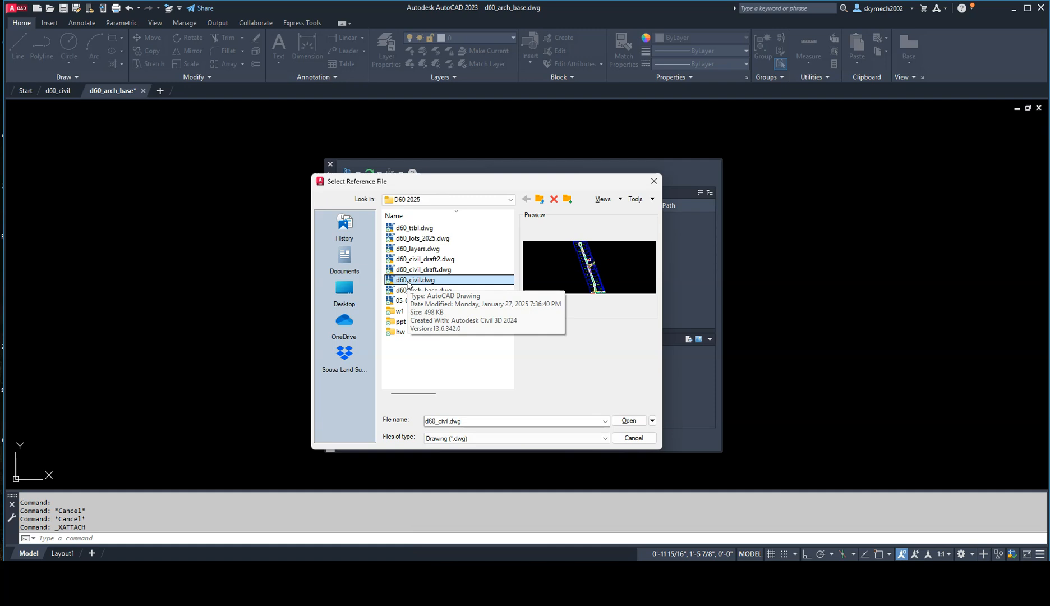
click(629, 422)
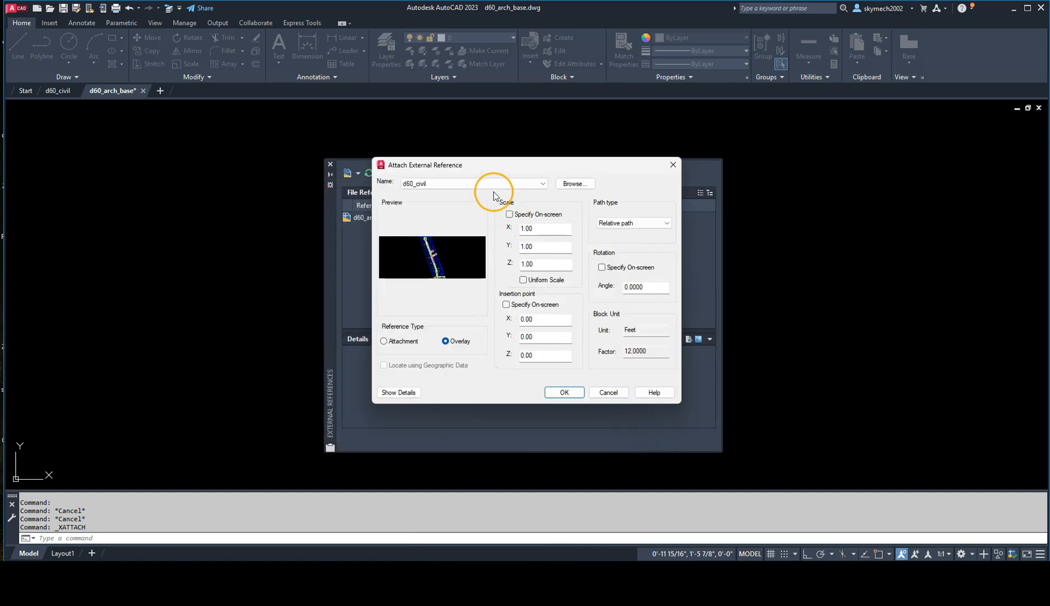
Step: Attach the d60_civil reference with the path type set to Full path and the reference type set to Attachment
drag(461, 165, 460, 138)
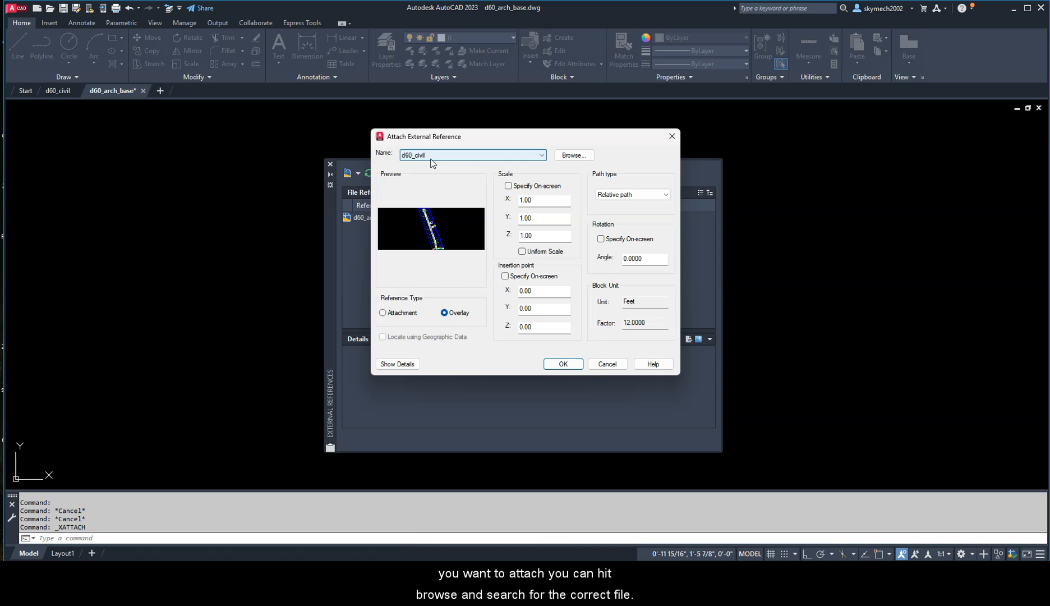
click(559, 156)
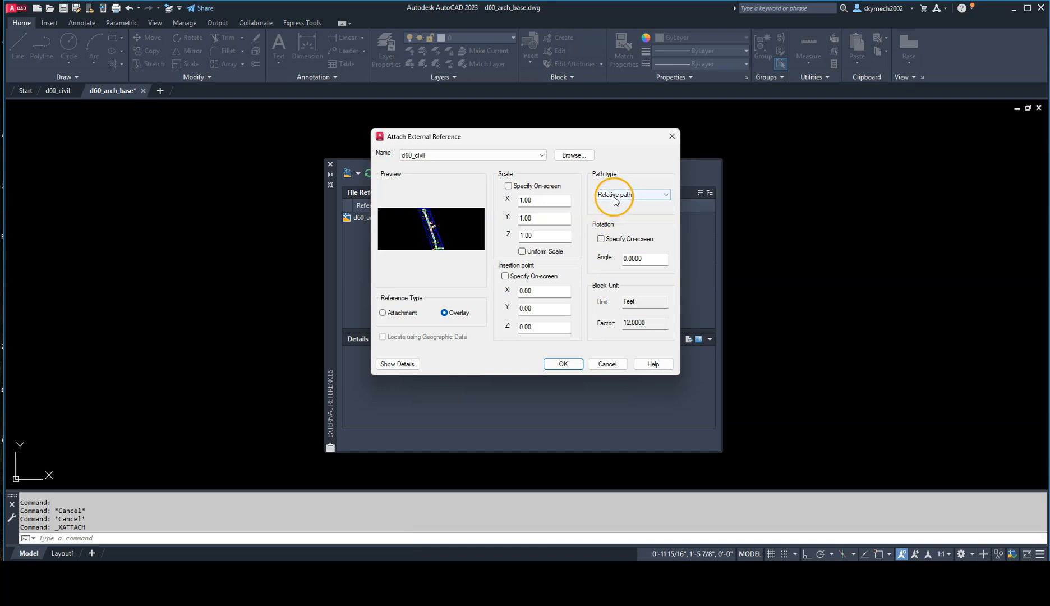
click(651, 195)
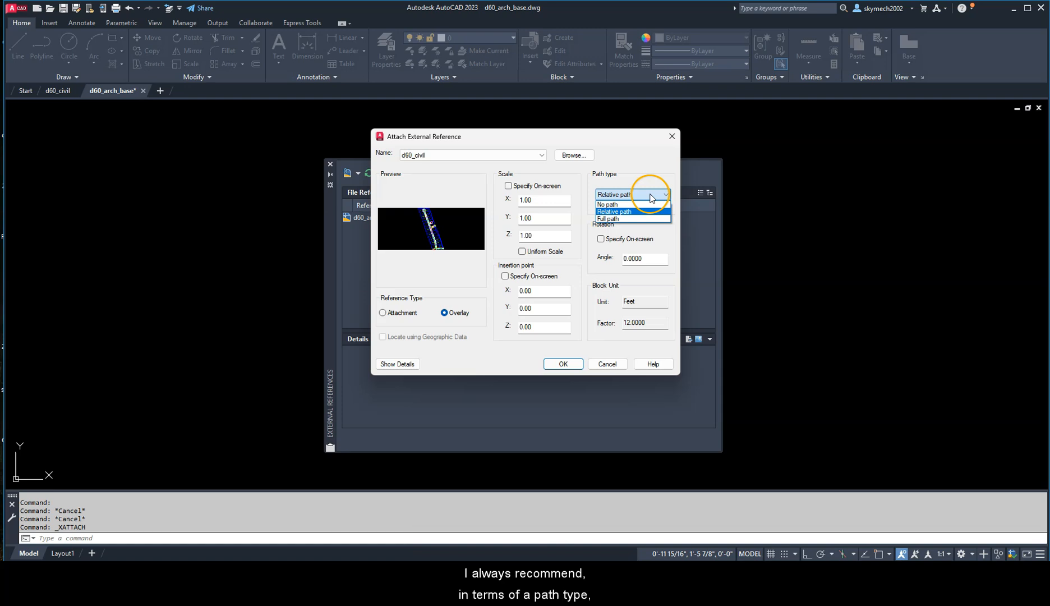
click(614, 218)
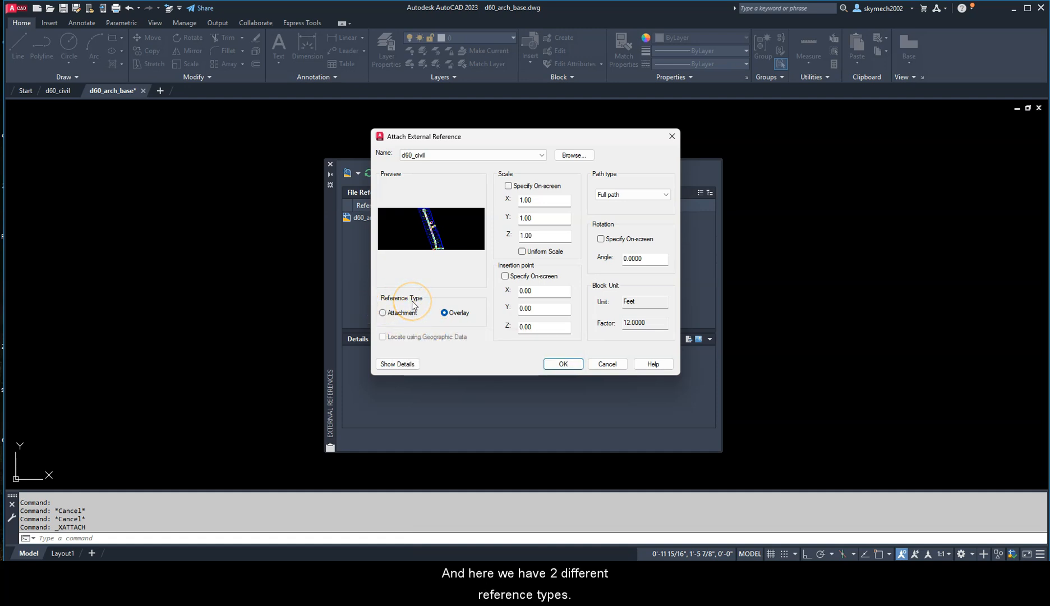
click(383, 314)
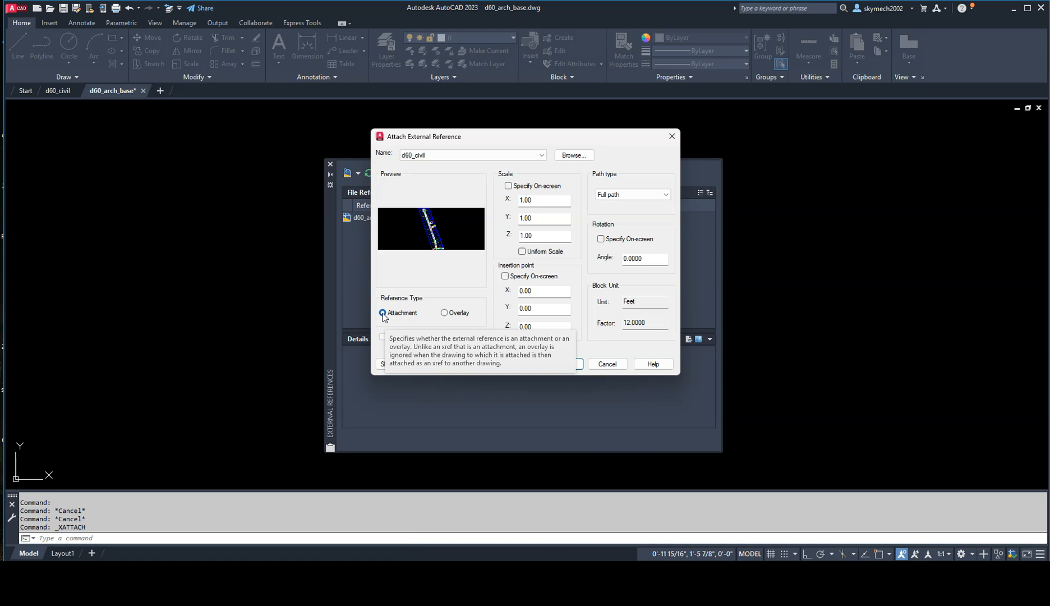
click(445, 314)
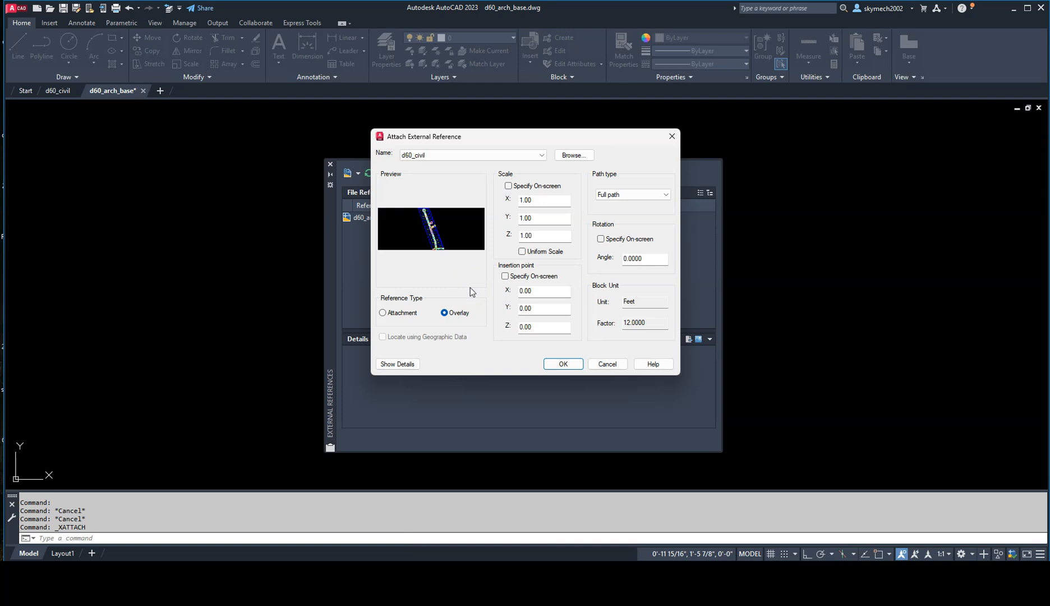
click(384, 314)
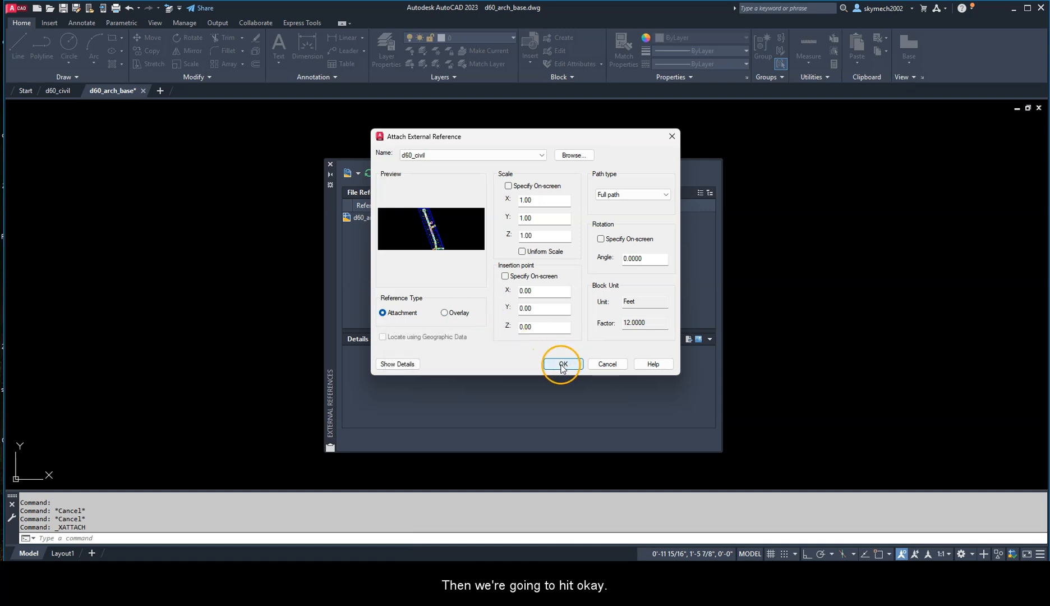
click(562, 364)
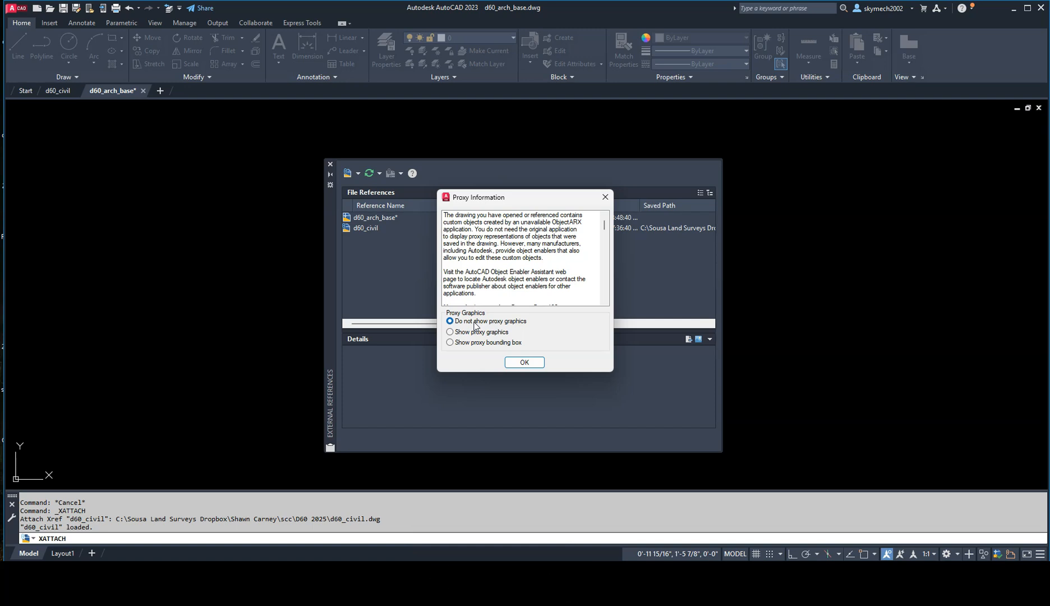
Step: Accept the proxy information with Do not show proxy graphics and close the External References palette
click(477, 322)
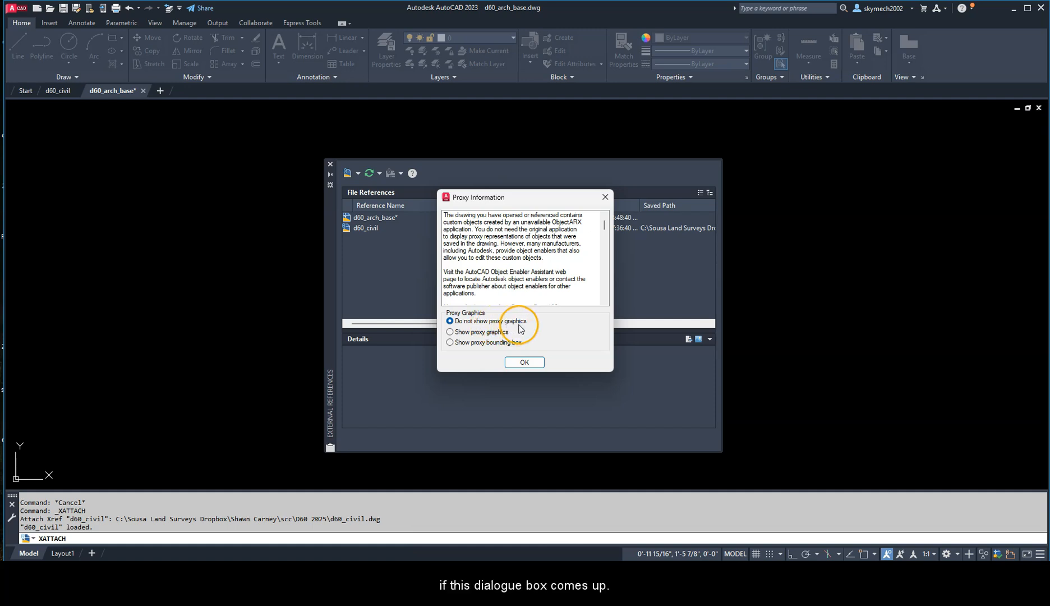
click(525, 362)
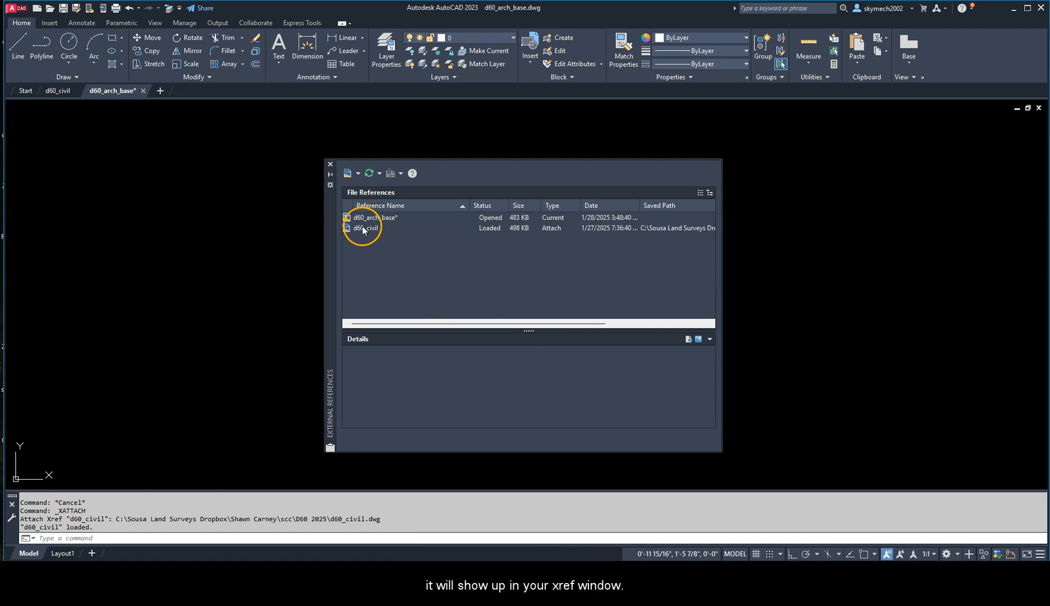
mouse_move(362, 229)
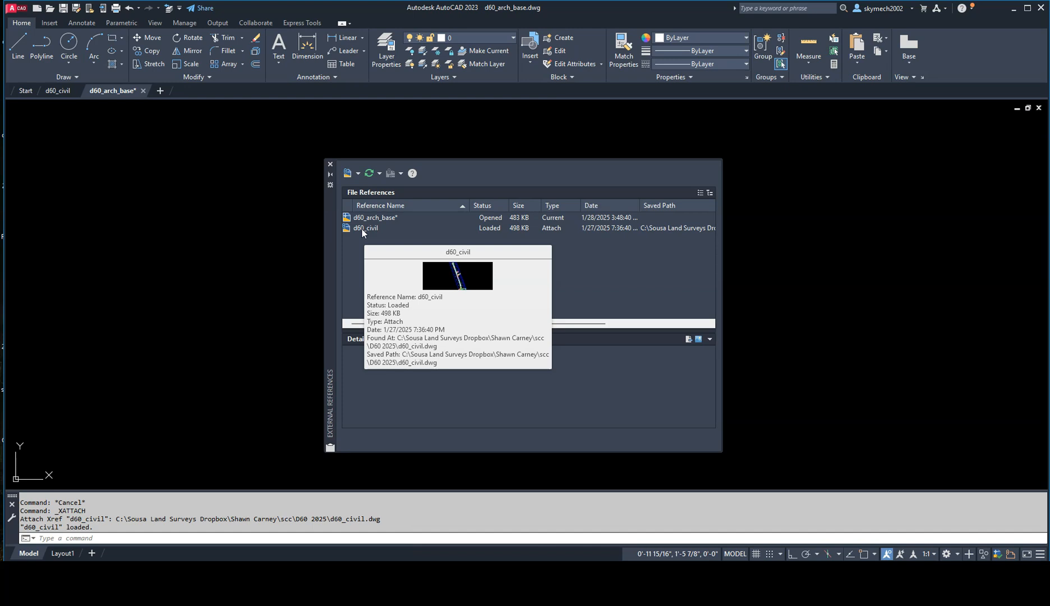
click(330, 166)
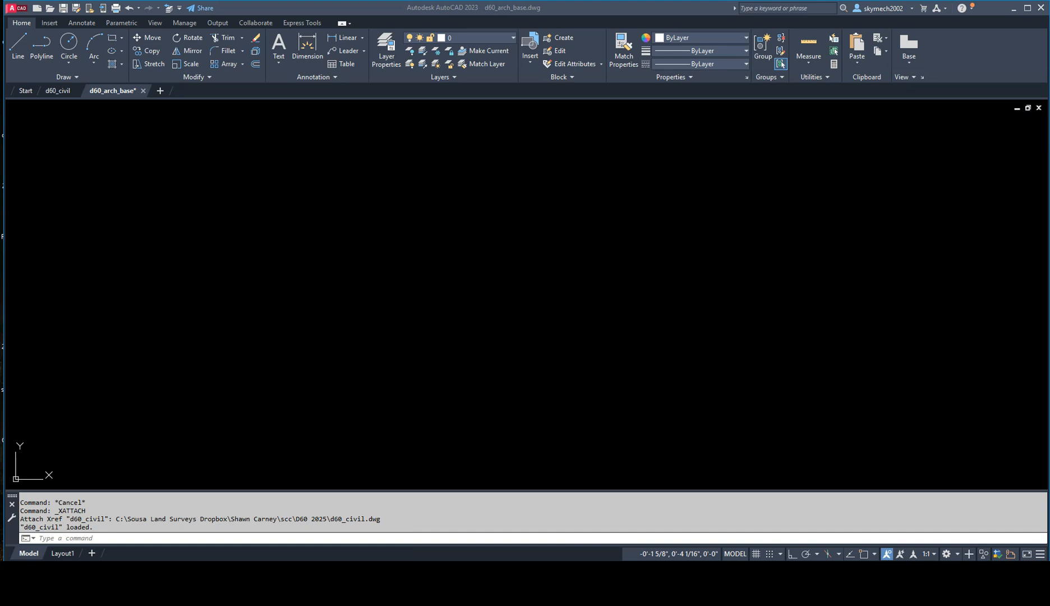
Step: View the whole attached d60_civil site plan in model space
click(497, 243)
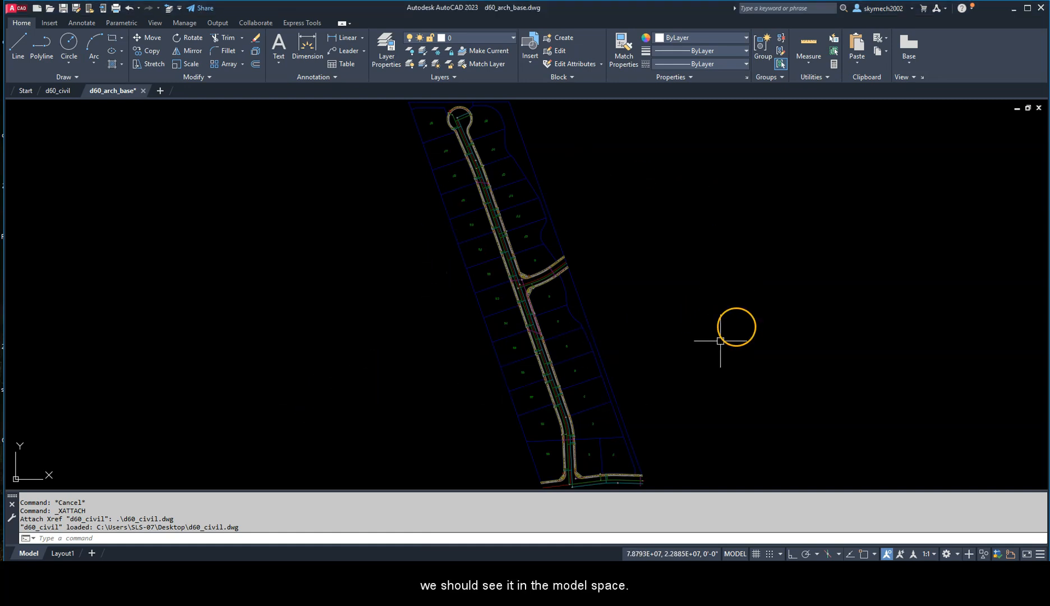
scroll(559, 250, down, 2)
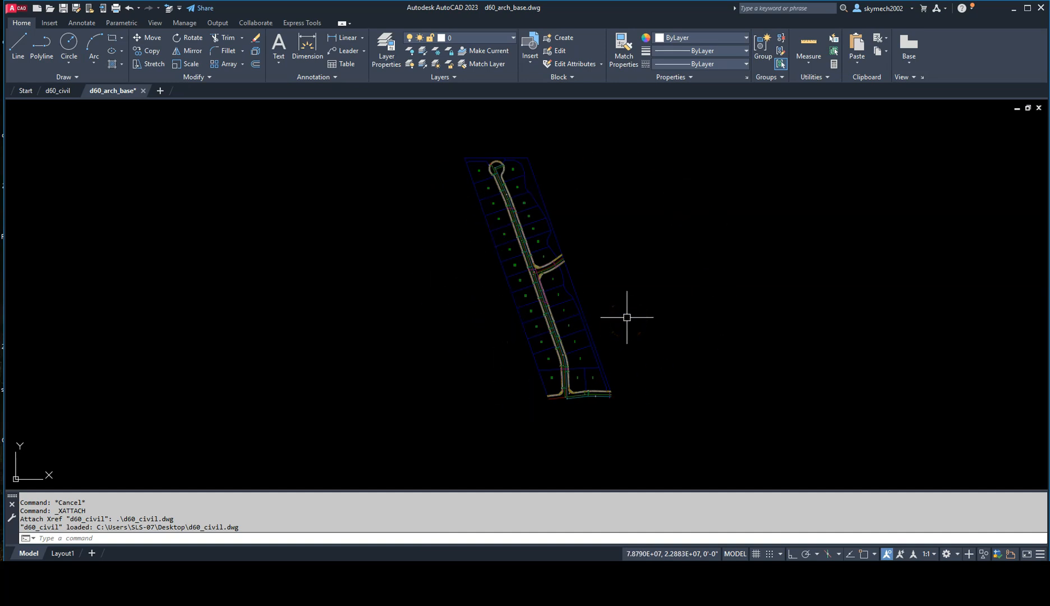
scroll(535, 245, up, 2)
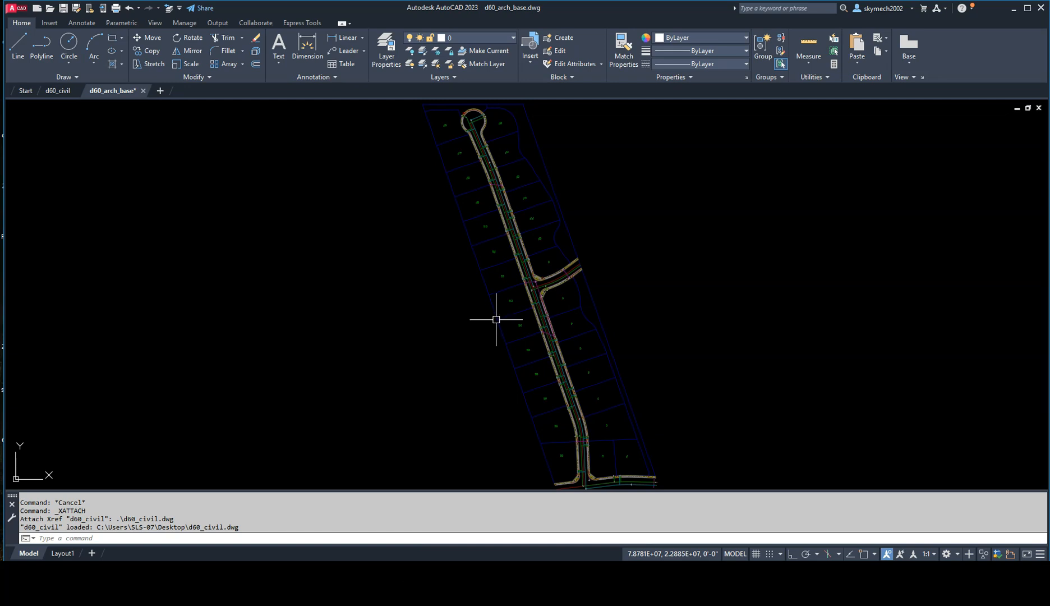
Step: Set the Xref display fade control to -50 in the display options and apply it
text(OP)
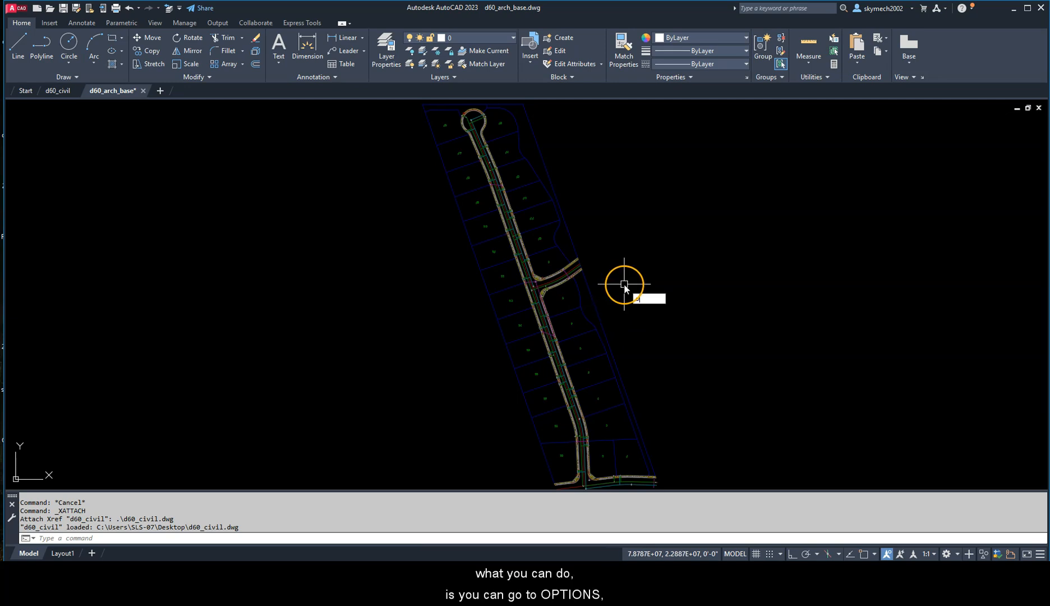
key(Return)
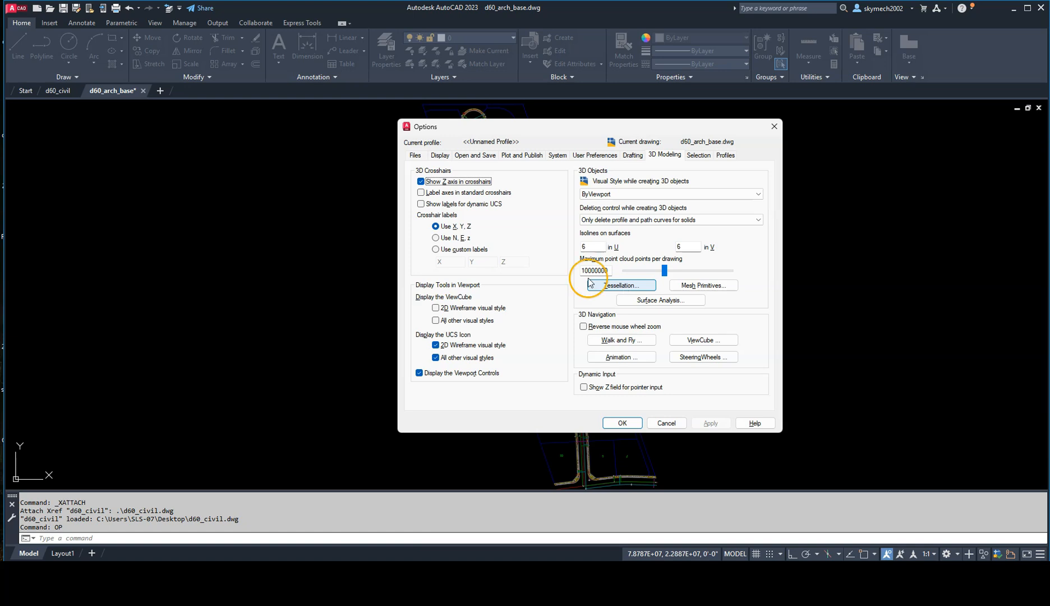
click(439, 156)
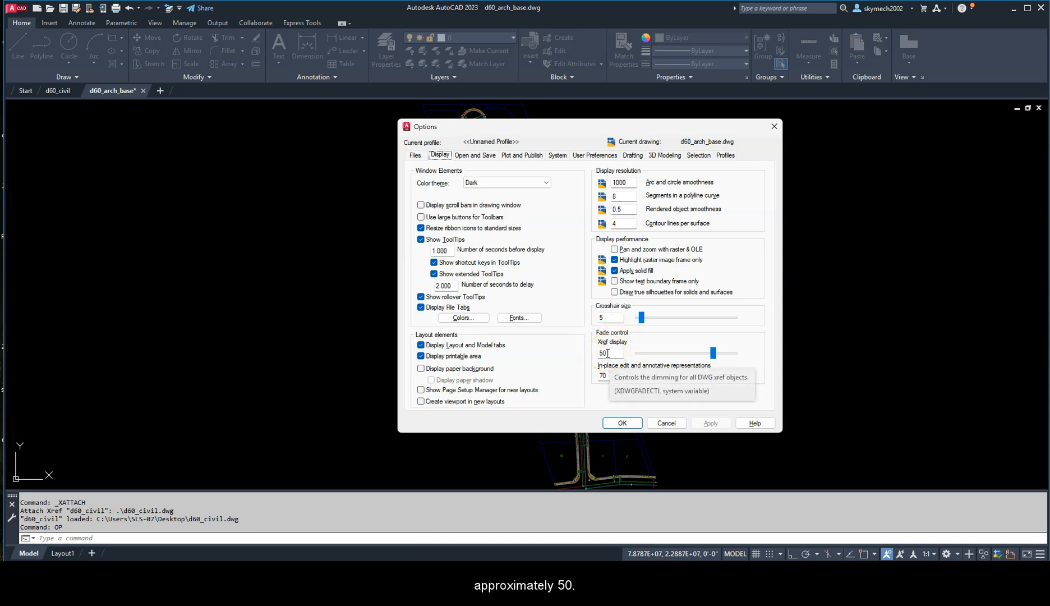
drag(607, 353, 593, 353)
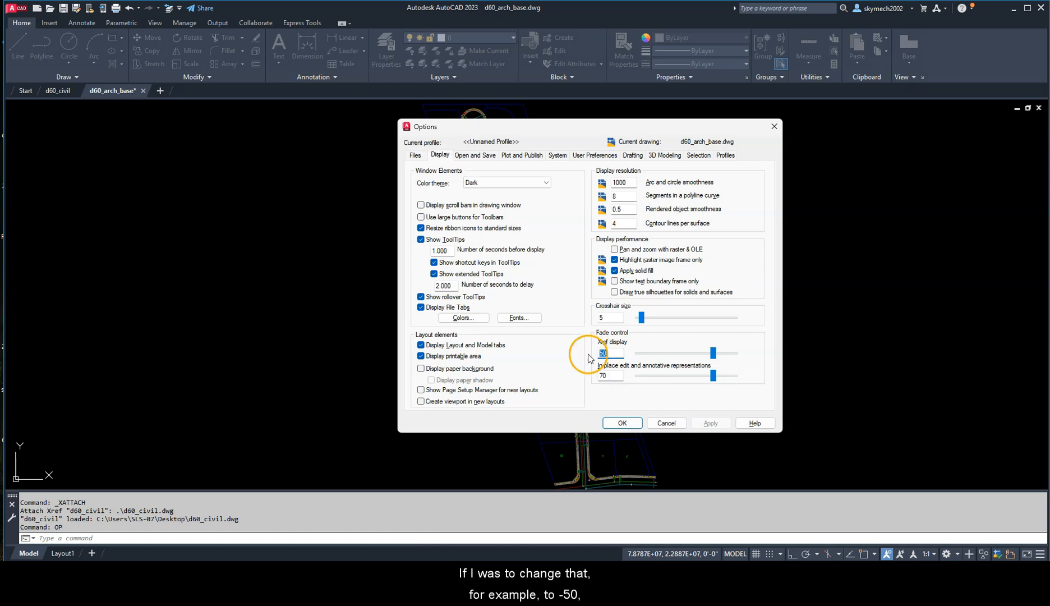
text(-50)
click(710, 423)
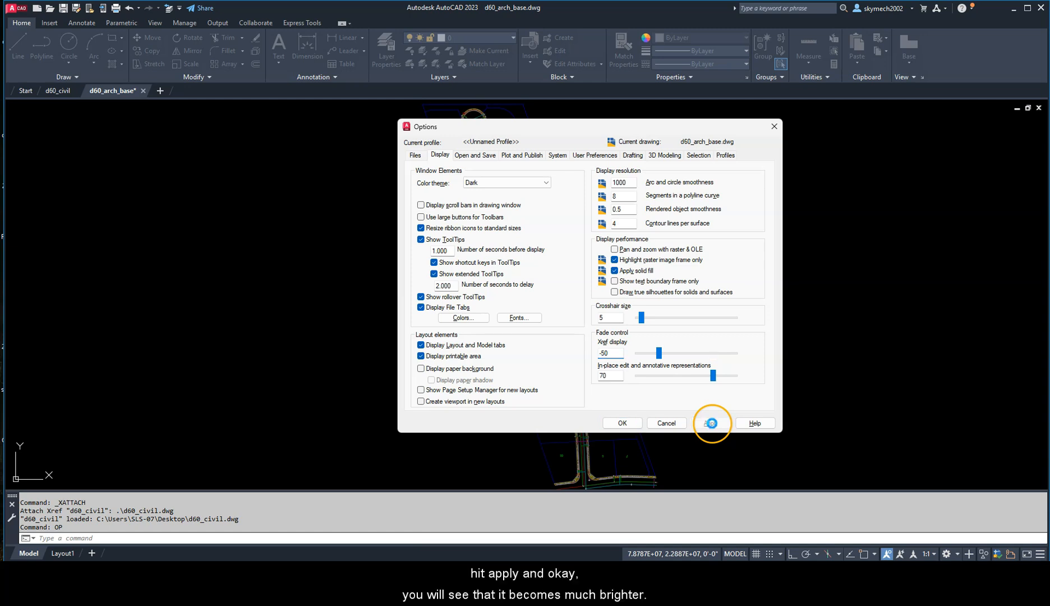
click(613, 425)
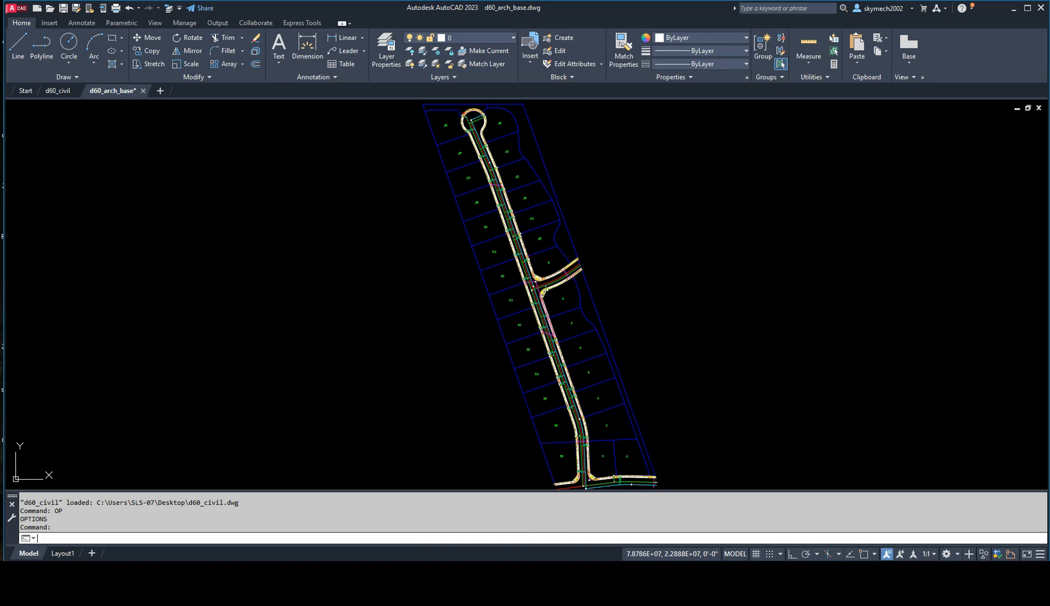
Step: Set the Xref display fade control to 50 in the display options and apply it
key(Return)
drag(608, 355, 570, 355)
text(50)
click(710, 424)
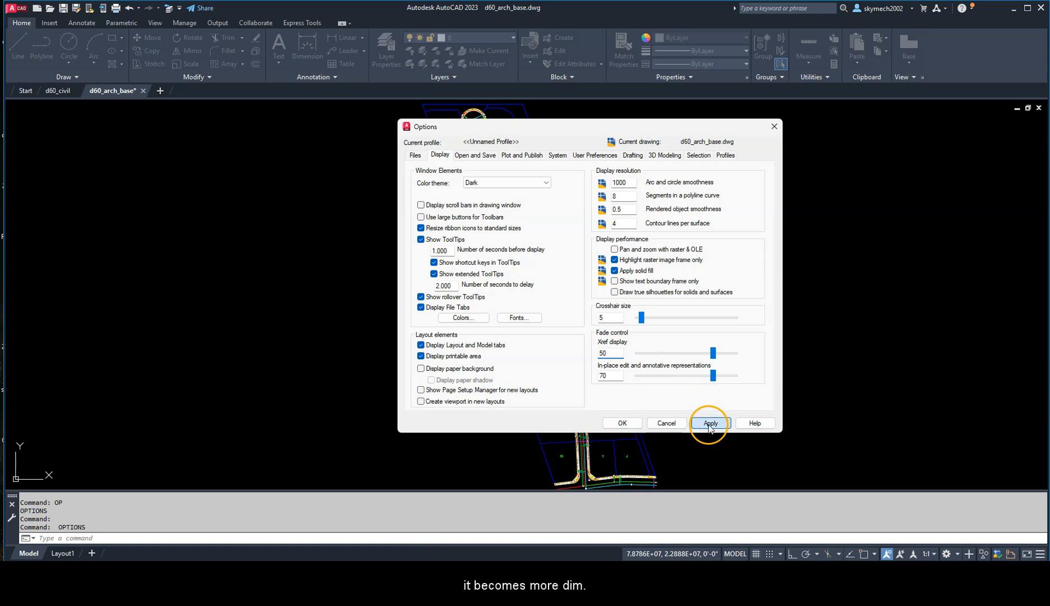
click(622, 423)
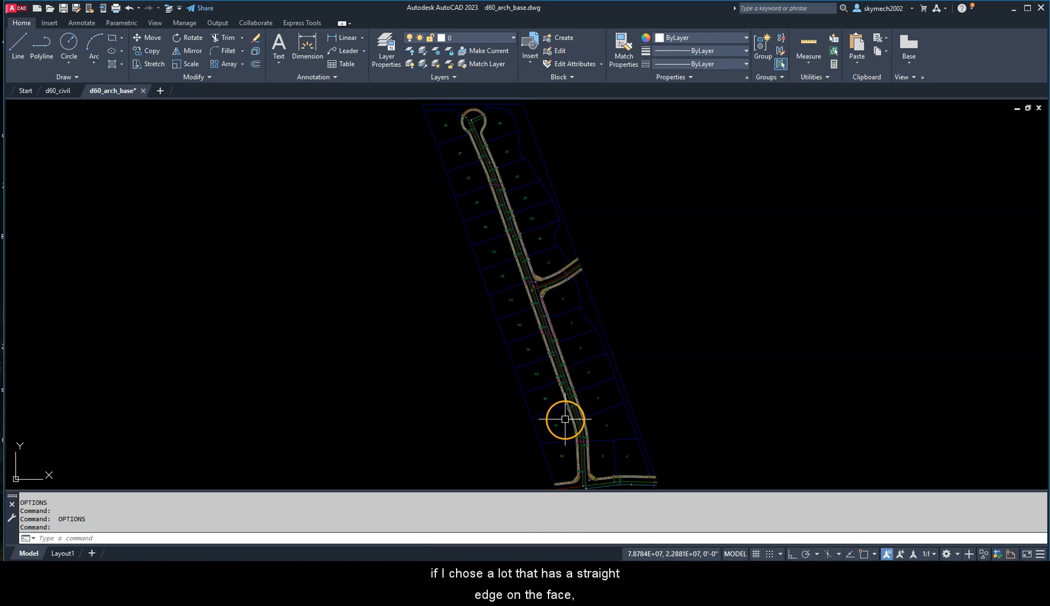
Step: Examine the numbered lots along the street for one with a straight front edge
scroll(525, 306, up, 5)
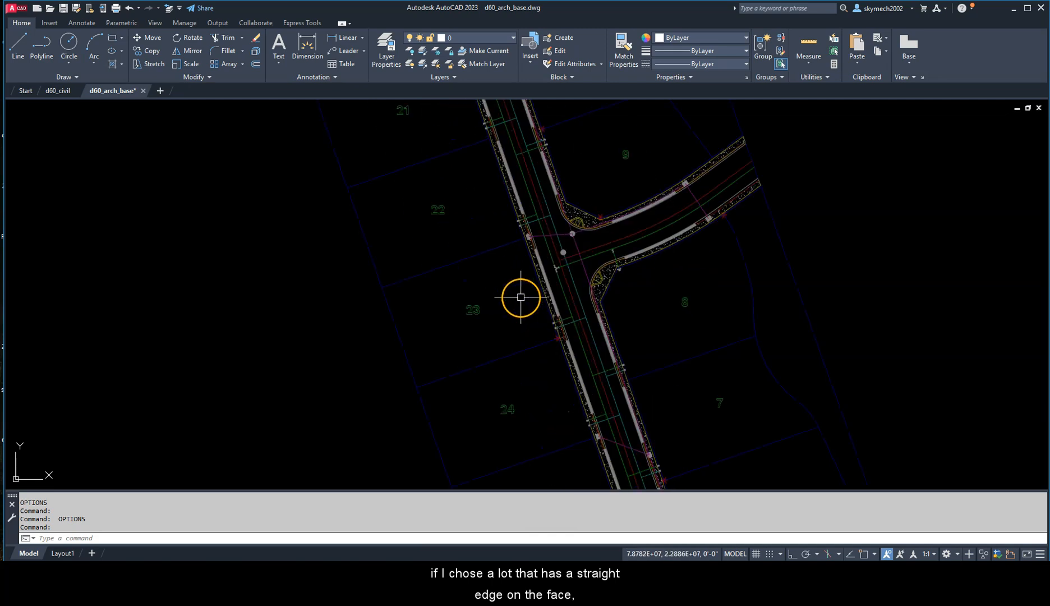
scroll(562, 338, down, 1)
scroll(510, 237, up, 2)
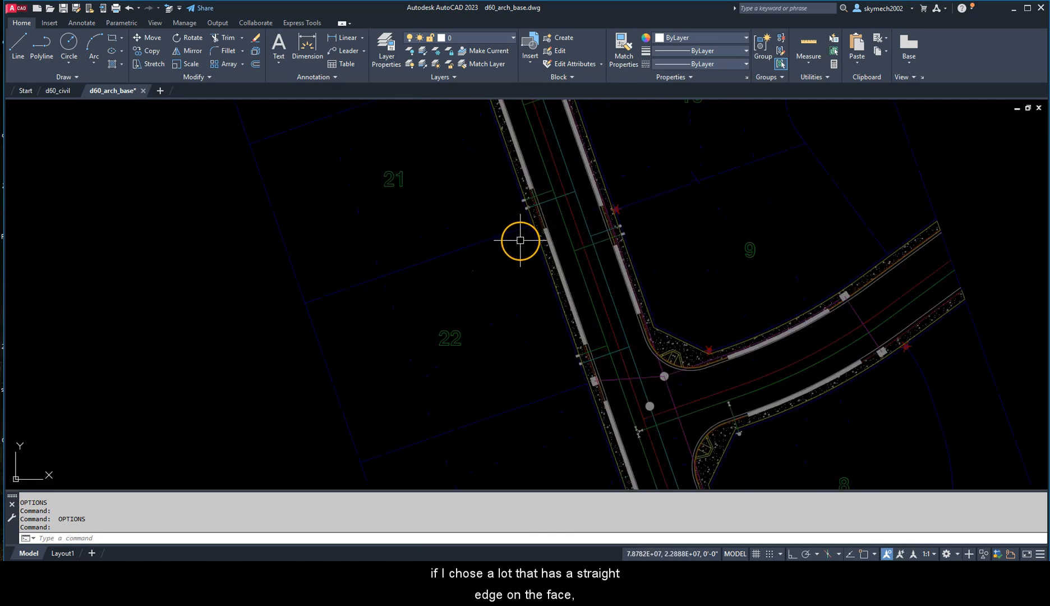
middle_drag(515, 237, 563, 330)
scroll(554, 298, down, 2)
middle_drag(532, 268, 540, 334)
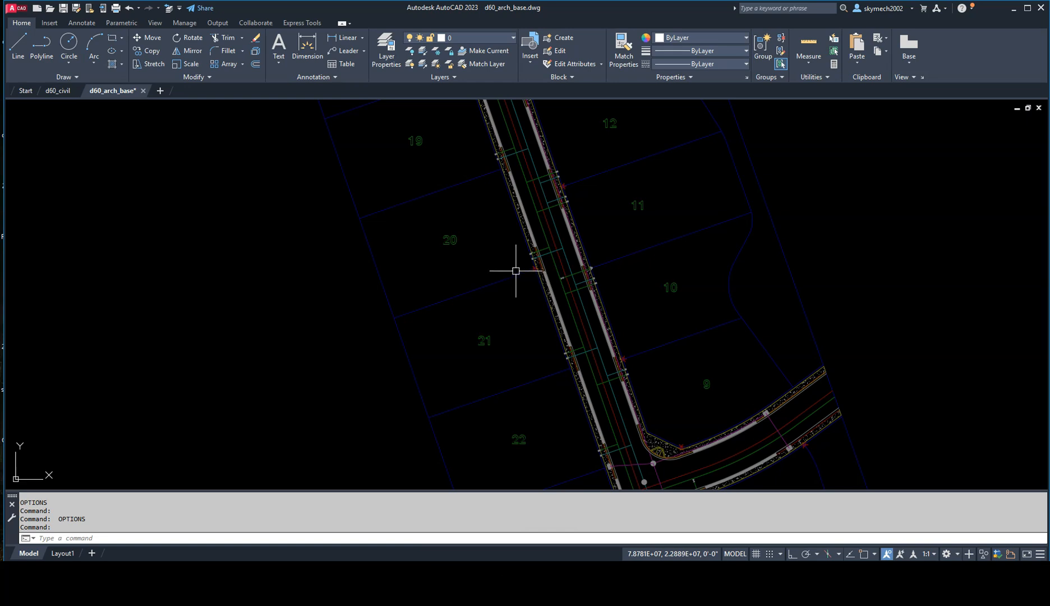
click(513, 270)
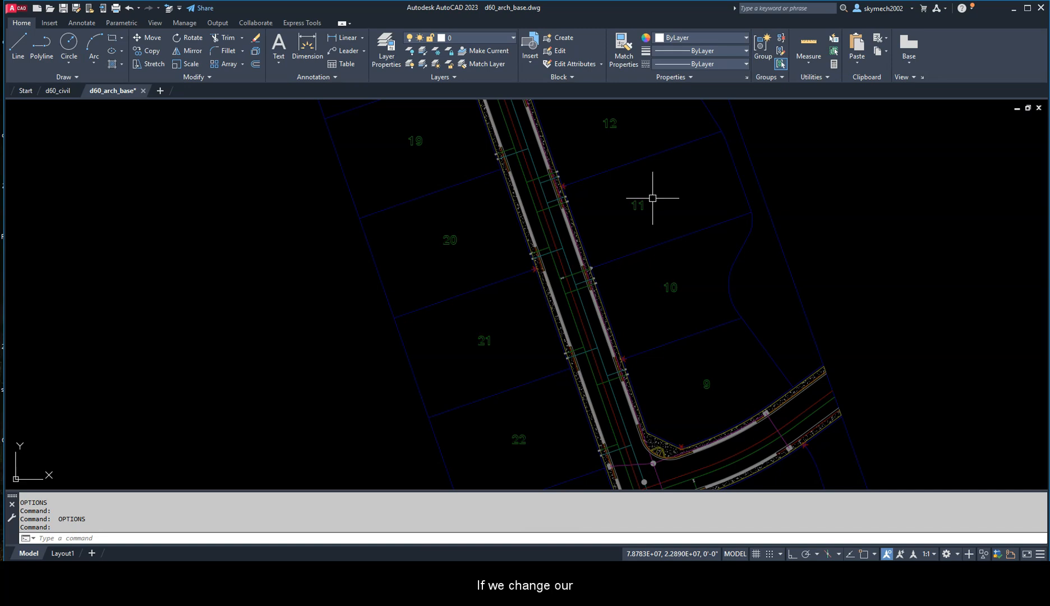
Step: Set the linetype scale factor (LTSCALE) to 120
text(LTS)
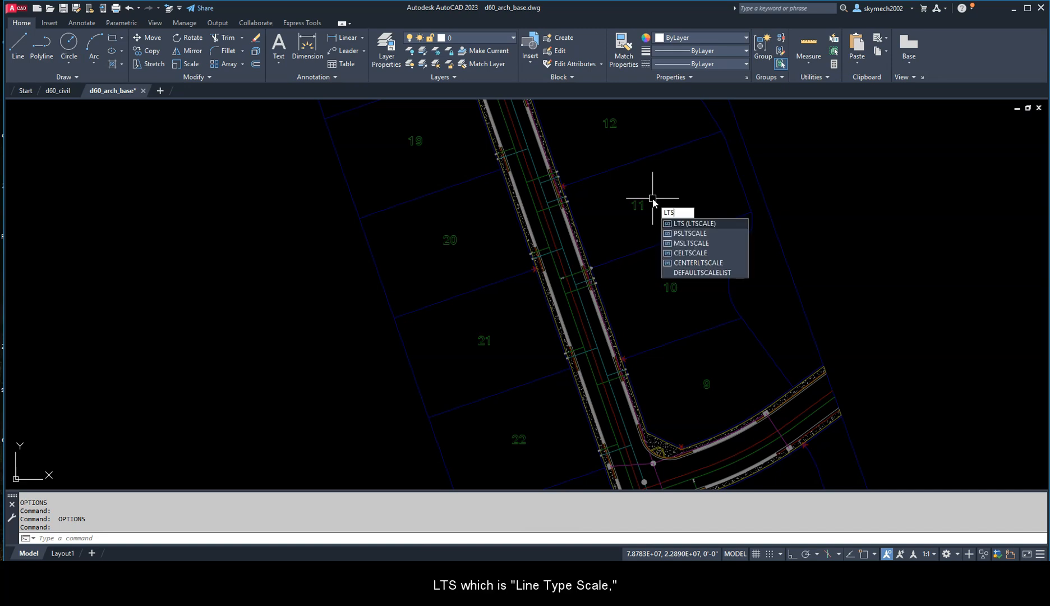
key(Return)
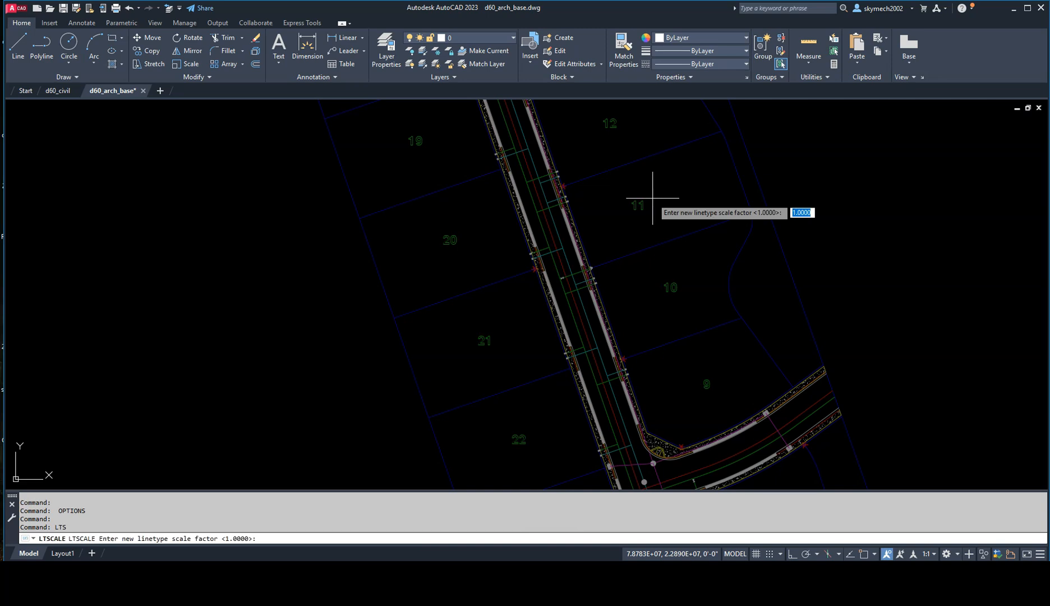
text(120)
key(Return)
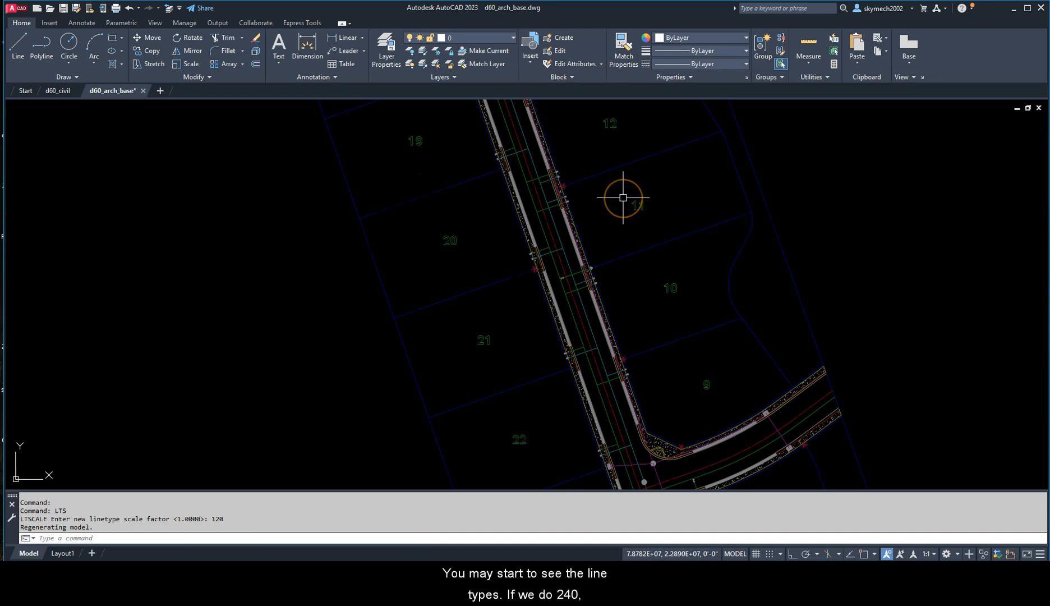
Step: Set the linetype scale factor to 240
key(Return)
text(24)
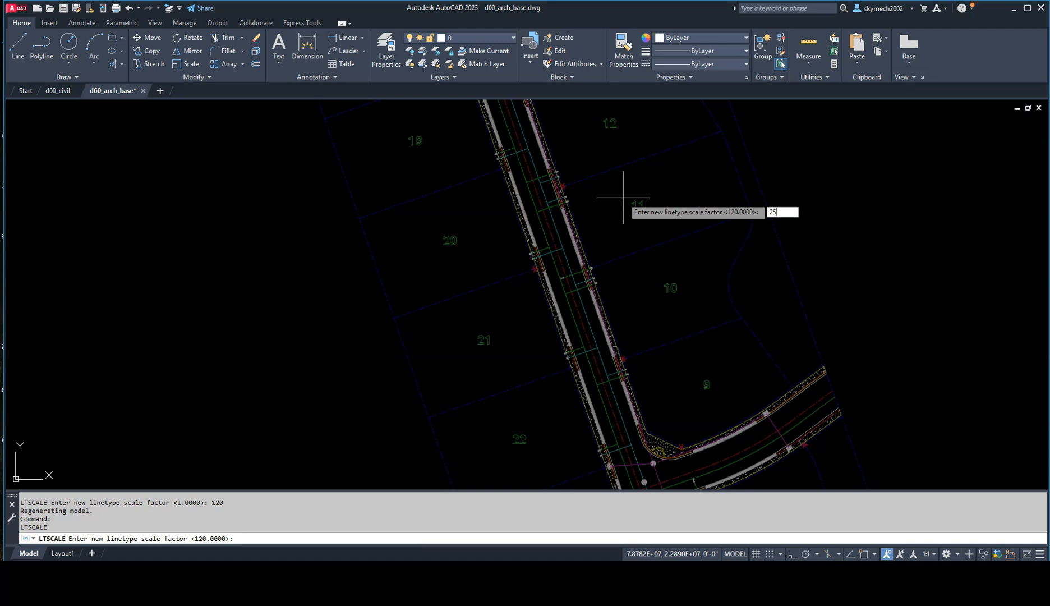
text(0)
key(Return)
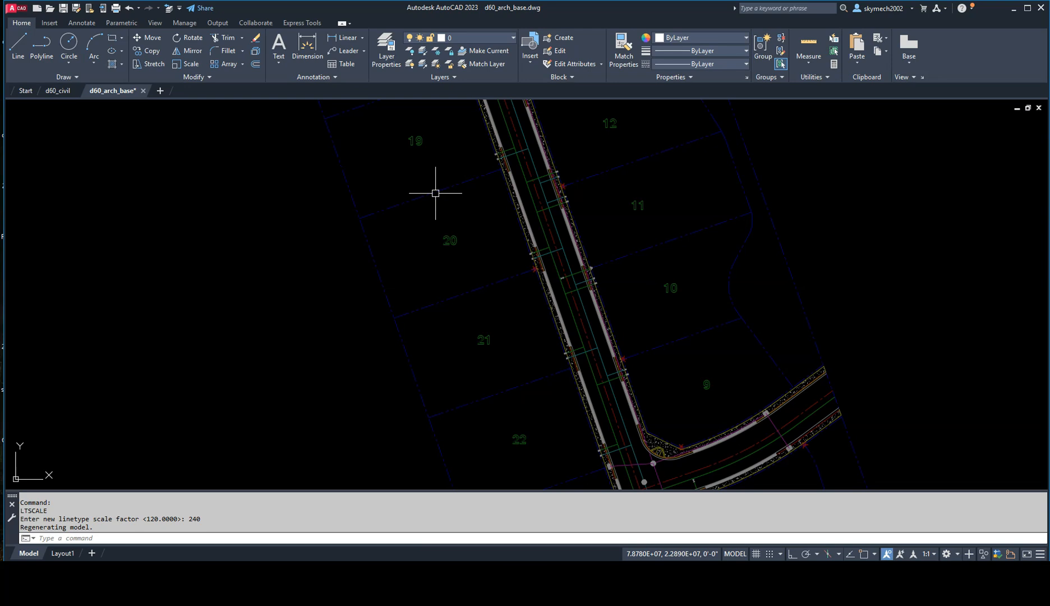
Step: Start a new UCS with its origin snapped to the endpoint at lot 21's lower-right corner on the street side
scroll(547, 235, down, 2)
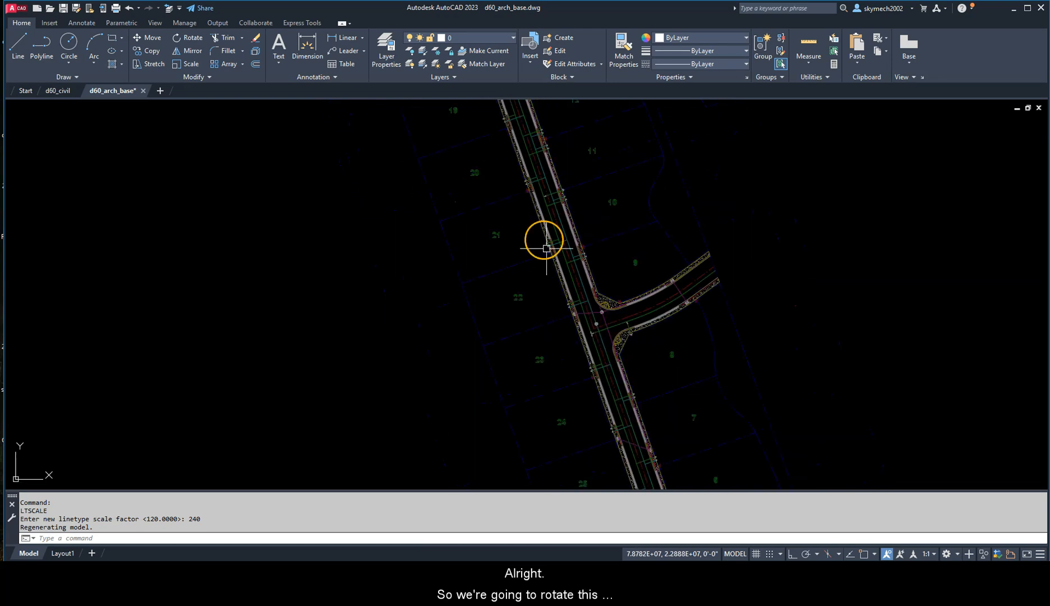
middle_drag(546, 248, 542, 312)
scroll(542, 301, up, 2)
scroll(535, 281, up, 3)
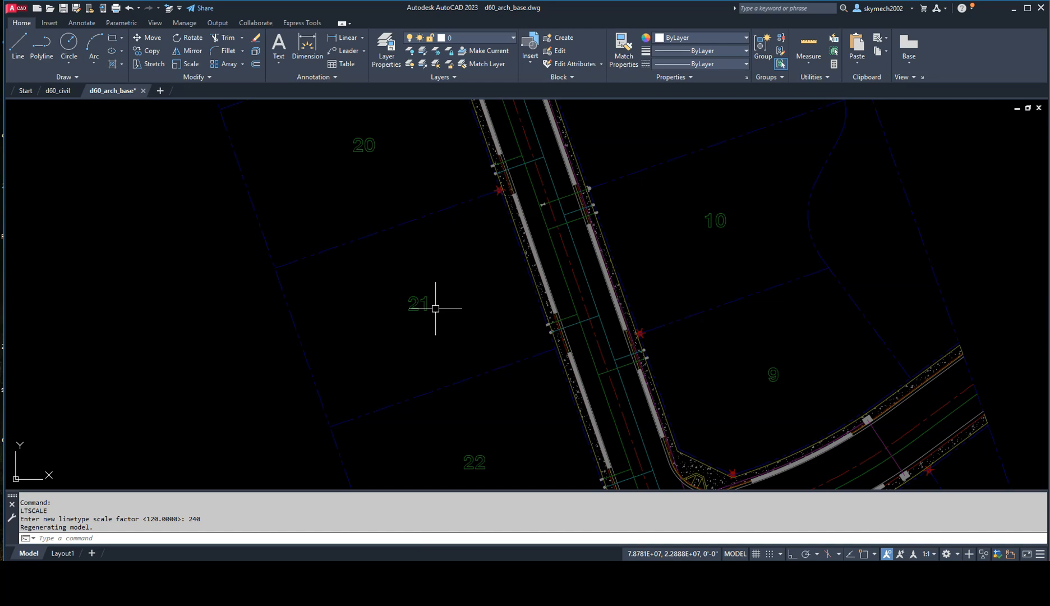
text(UCS)
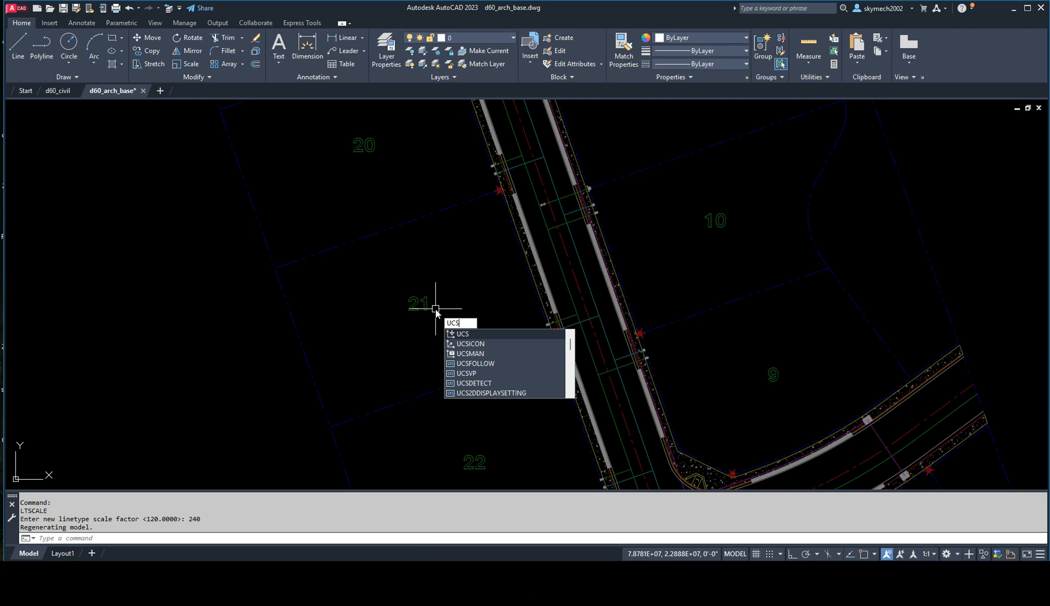
key(Escape)
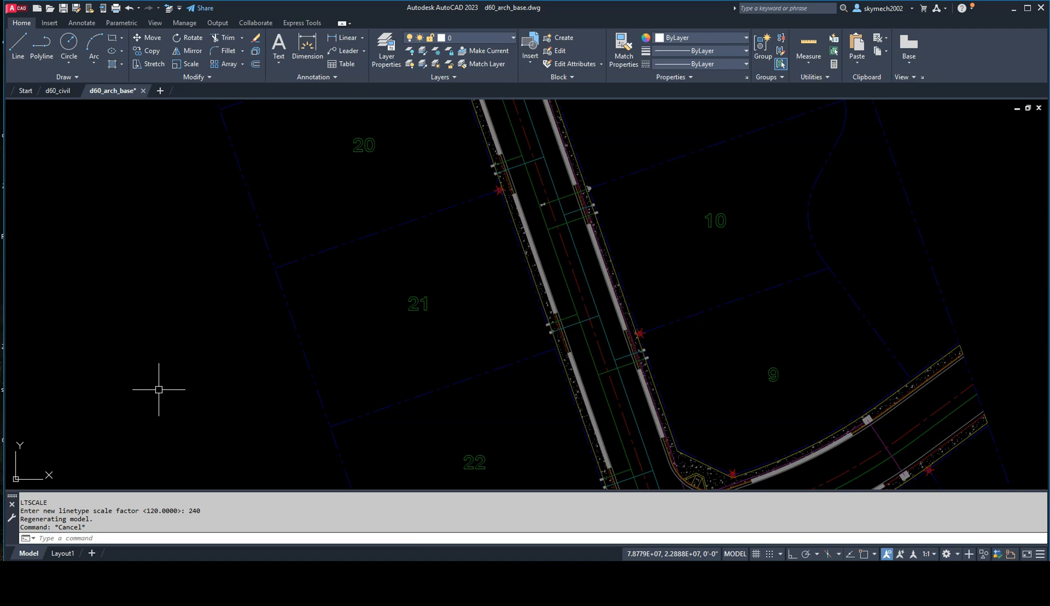
text(UCS)
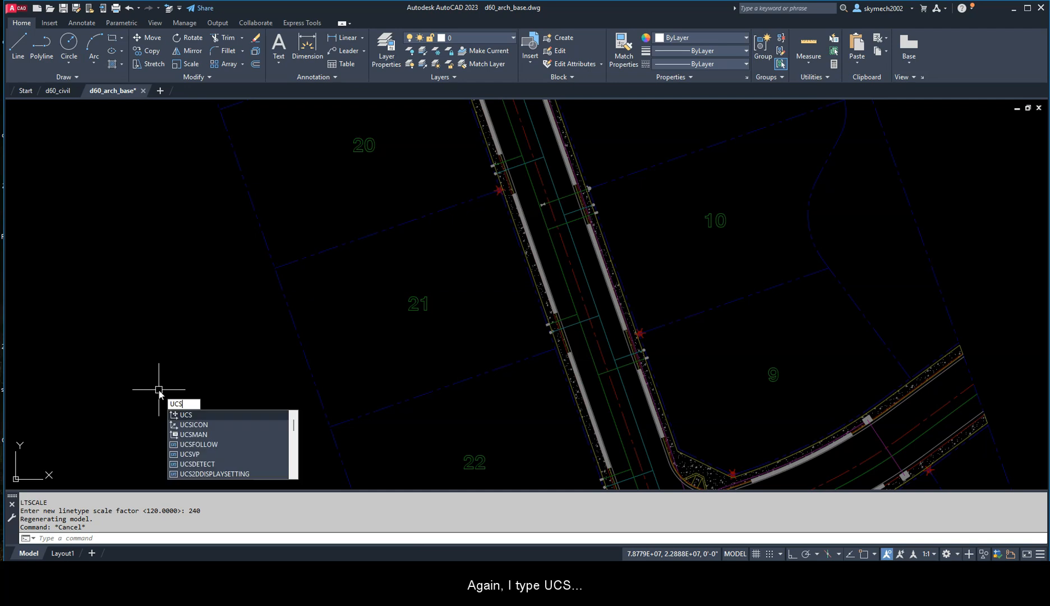
key(Return)
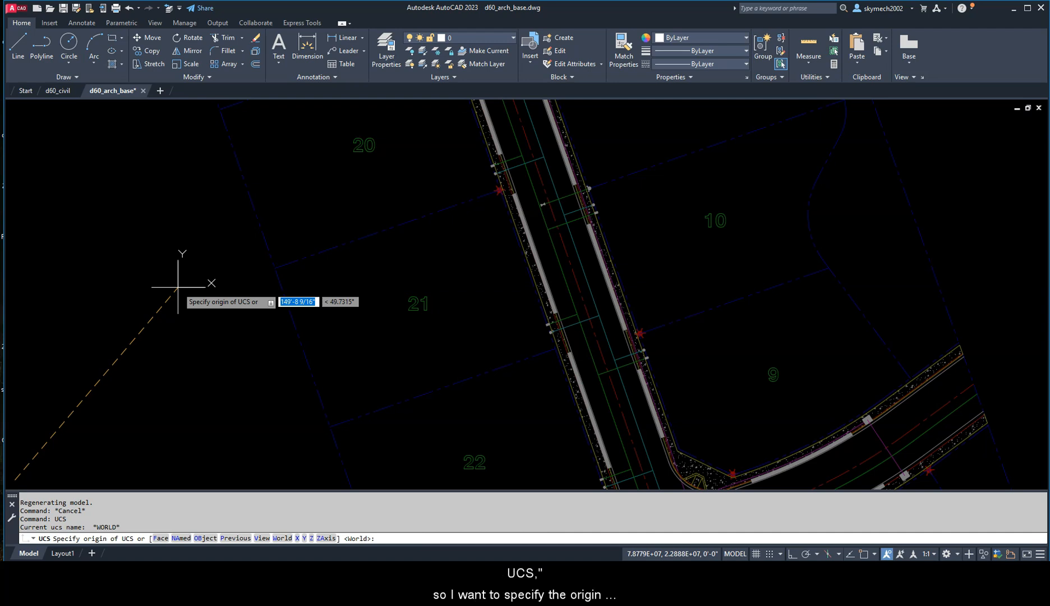
shift+right_click(553, 348)
key(e)
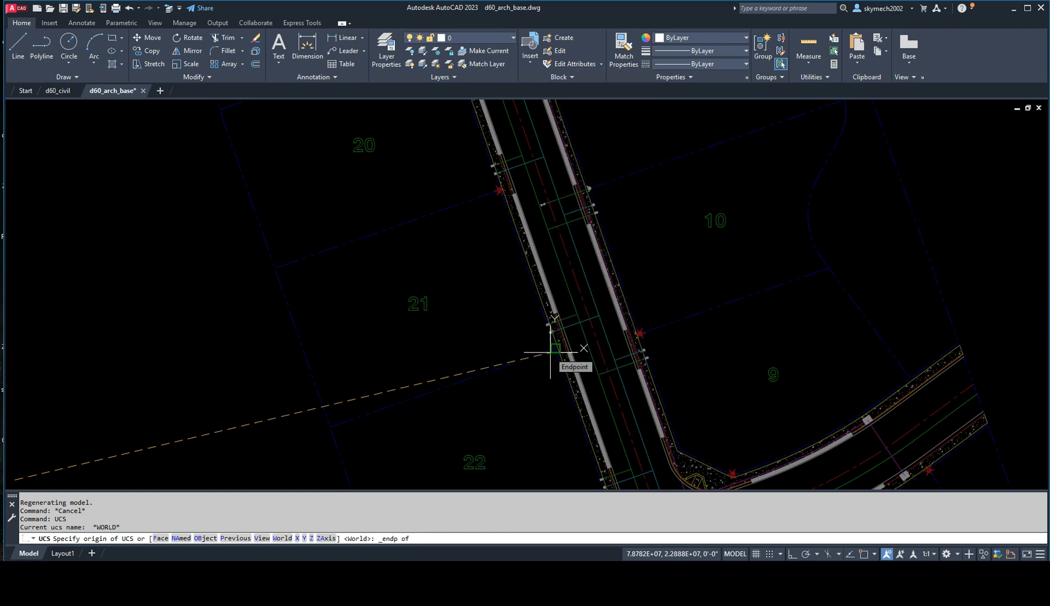
click(553, 353)
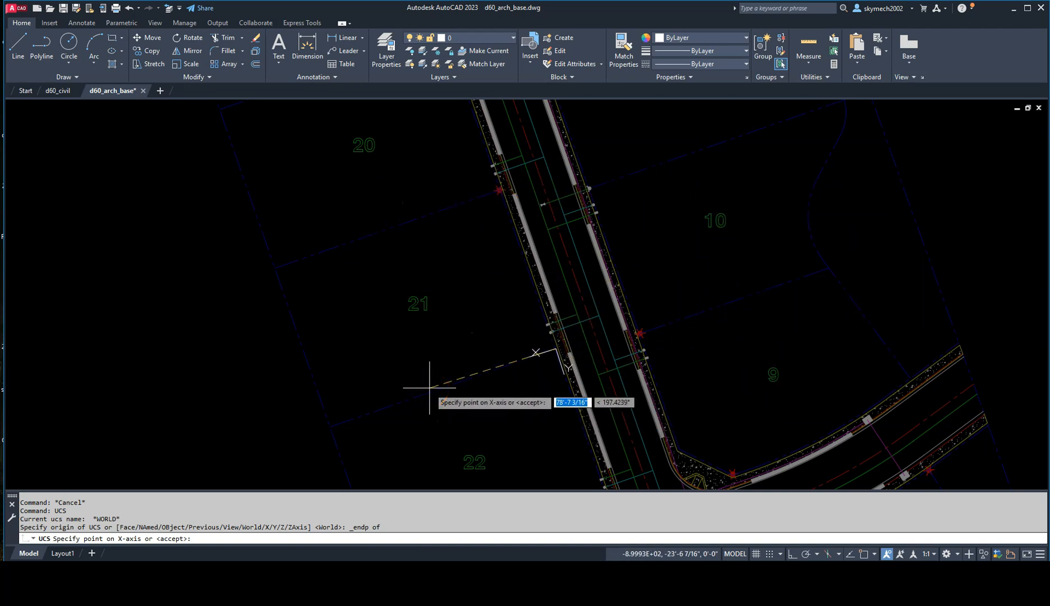
Step: Align the UCS X axis with lot 21's front edge by snapping to its upper front endpoint, and accept the XY plane
scroll(499, 189, up, 5)
shift+right_click(497, 191)
click(505, 263)
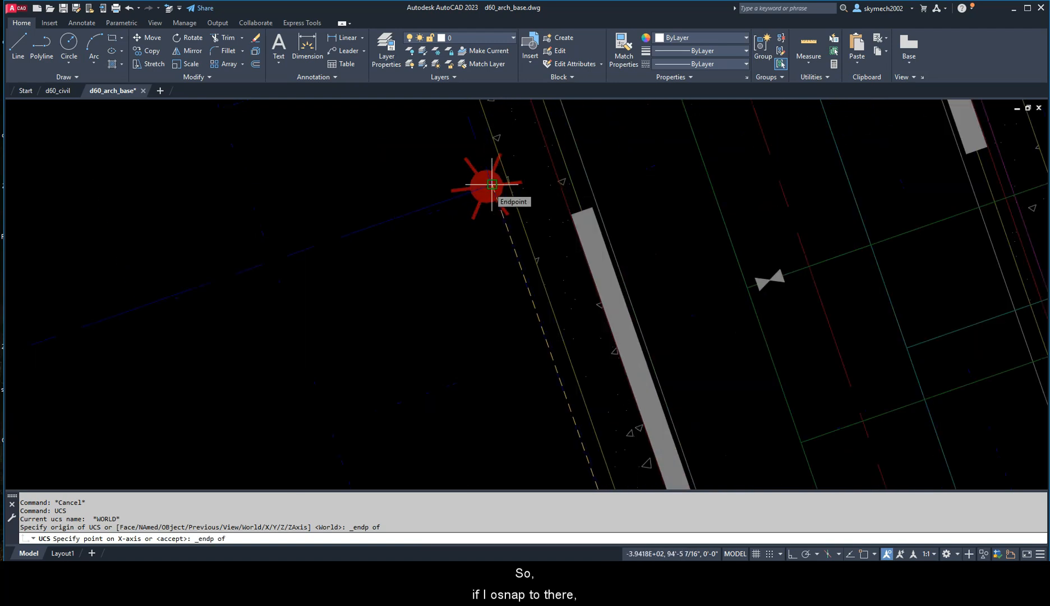
click(492, 184)
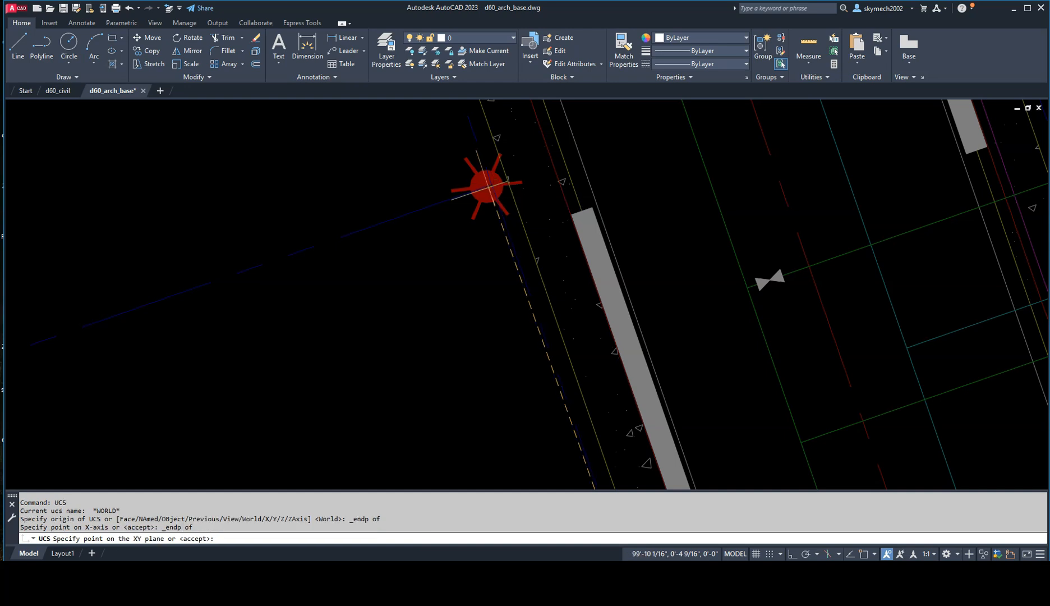
scroll(486, 187, down, 5)
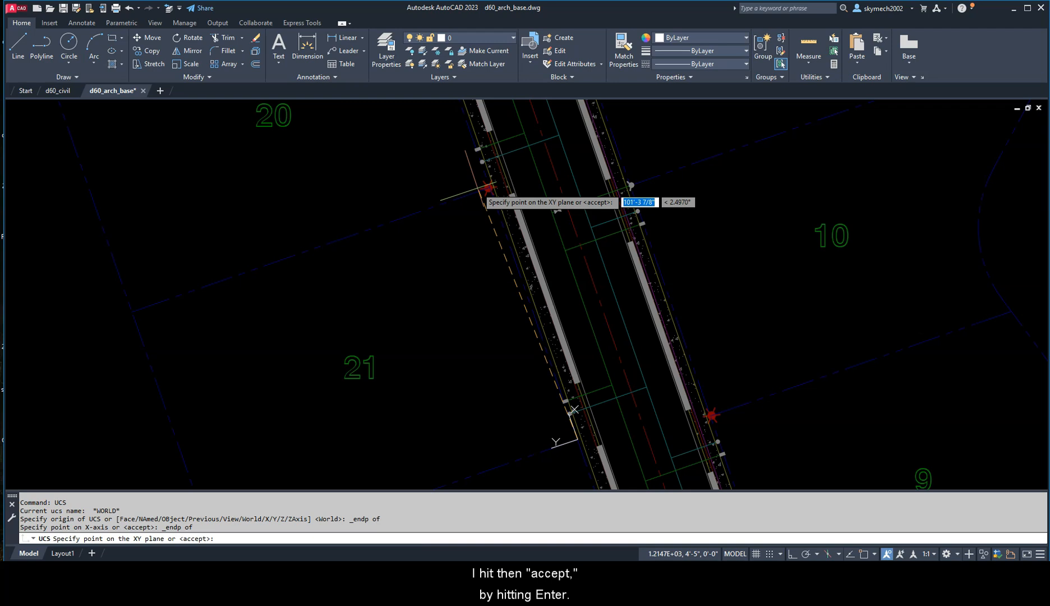
key(Return)
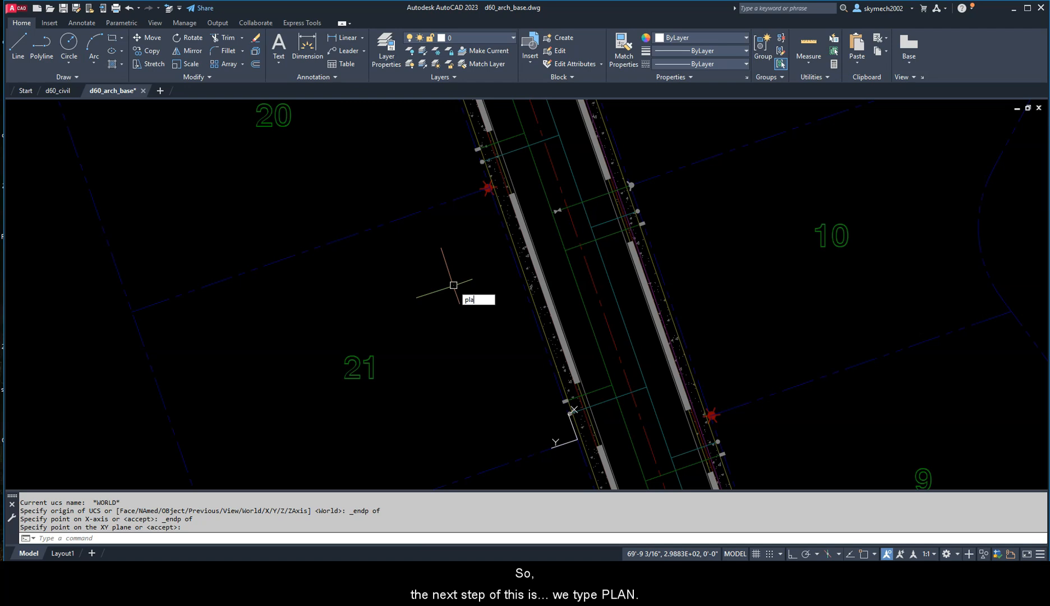
Step: Rotate the display to the plan view of the current UCS with the PLAN command
text(n)
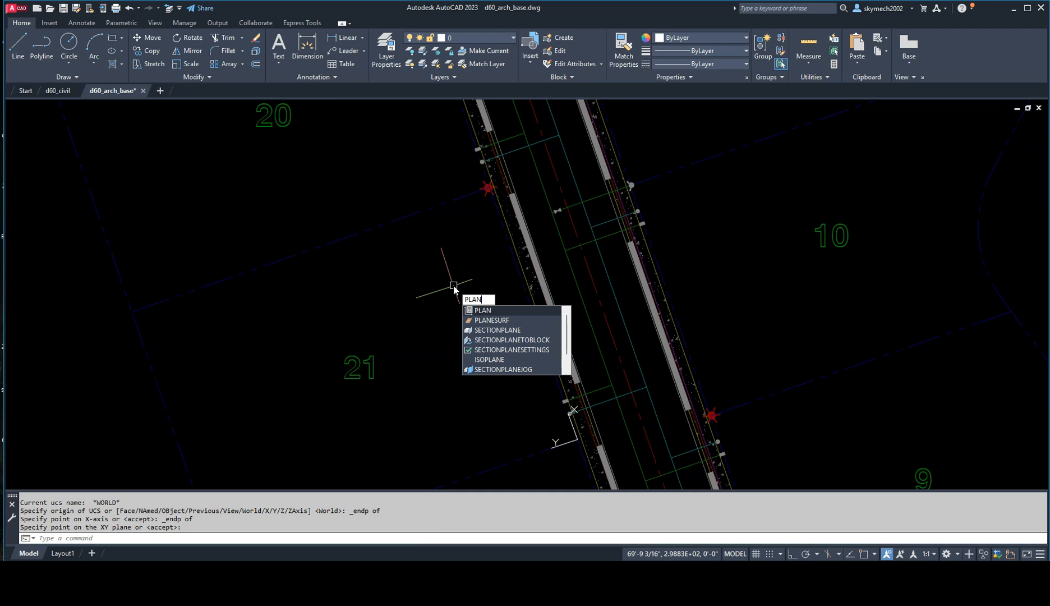
key(Return)
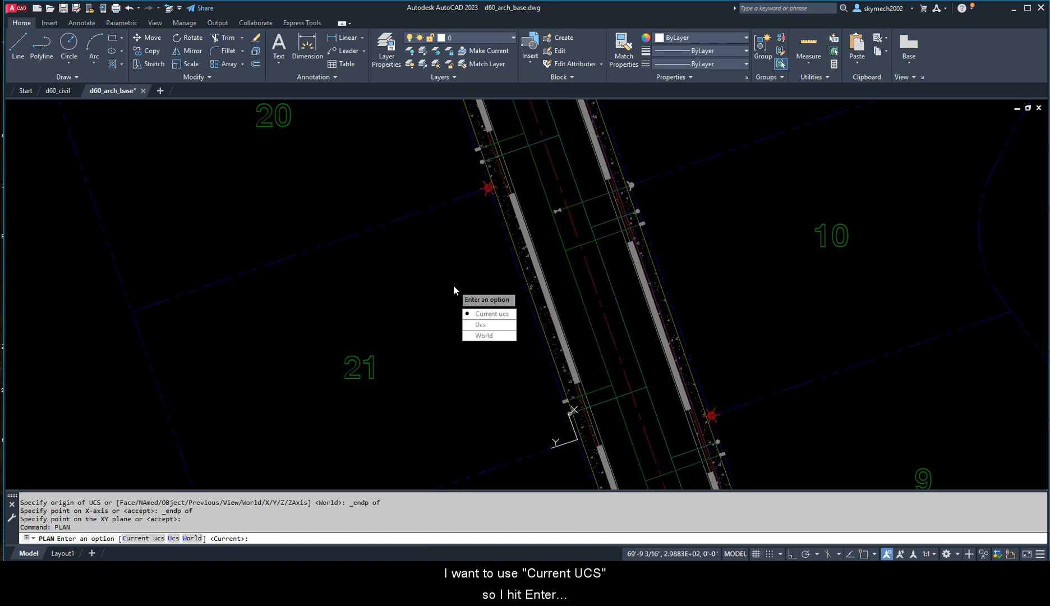
key(Return)
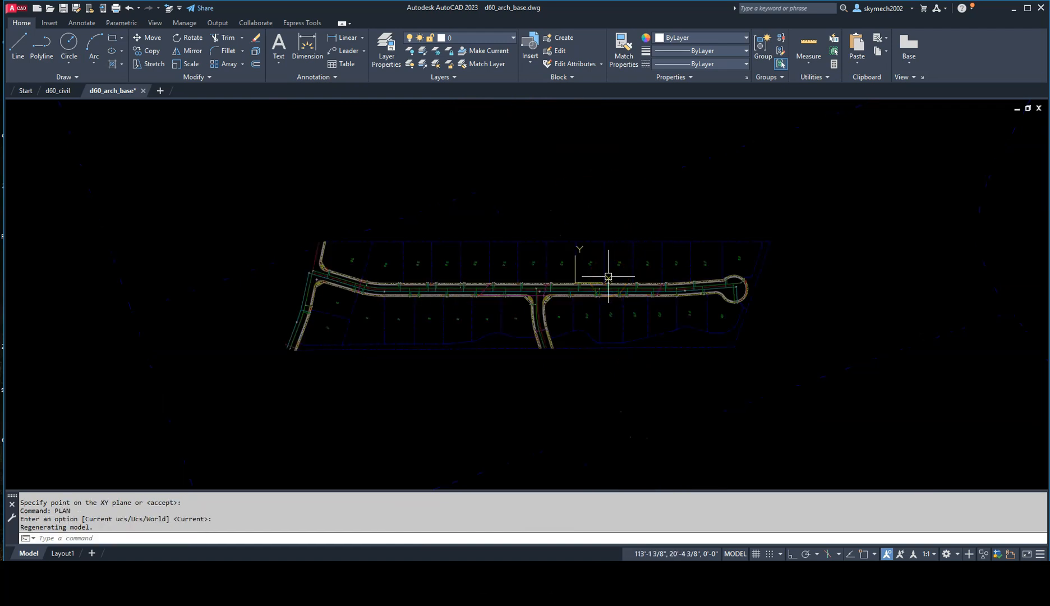
Step: Save the current display framed around lot 21 as a new named view called Lot 21 Ortho
scroll(608, 276, up, 5)
mouse_move(591, 276)
middle_down()
mouse_move(520, 413)
mouse_move(524, 382)
middle_up()
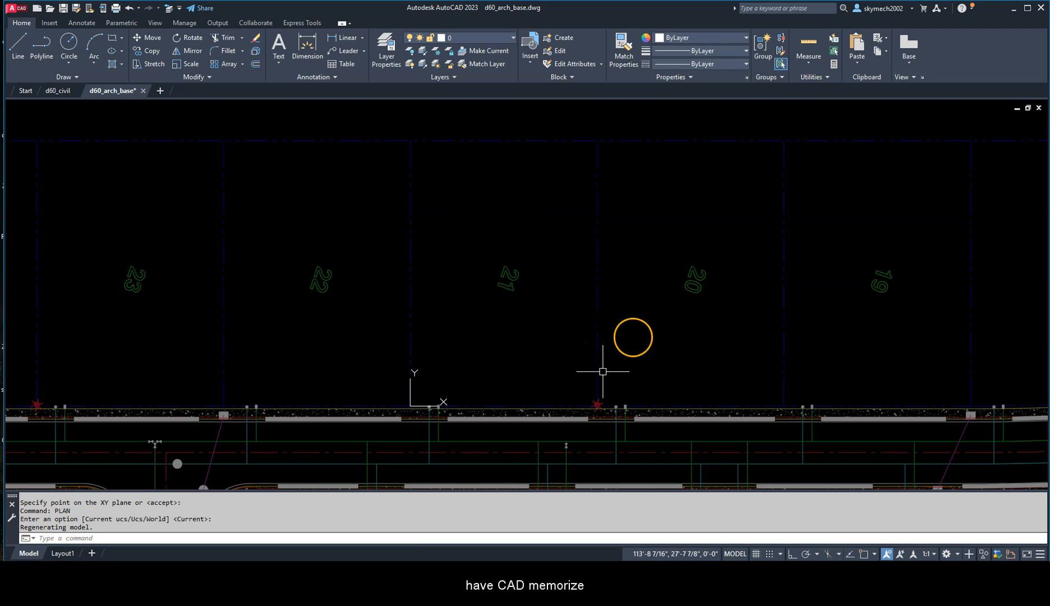
middle_drag(496, 299, 533, 298)
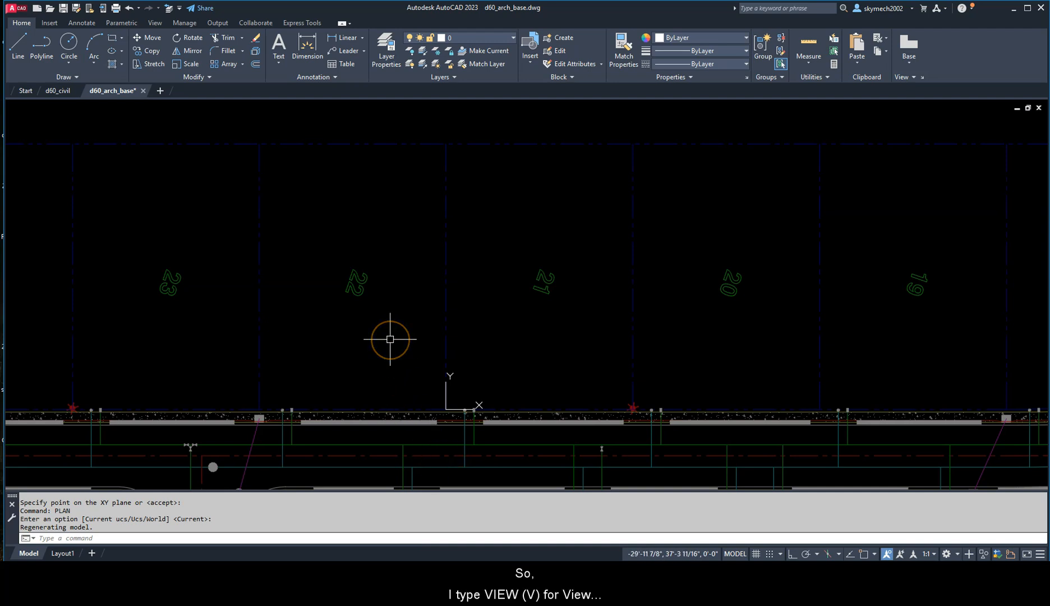
key(Return)
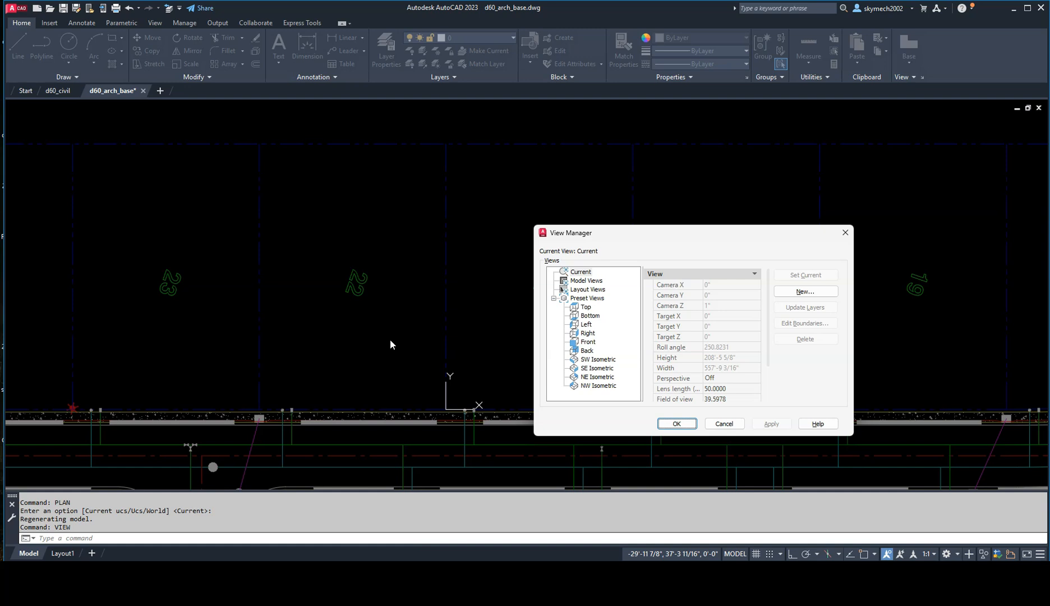
click(791, 292)
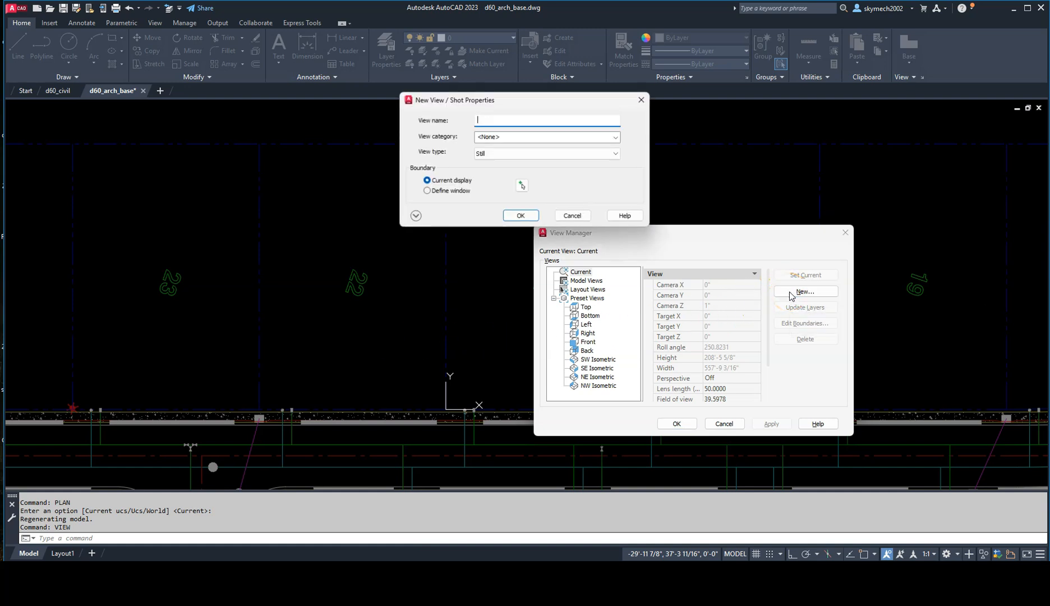
click(490, 119)
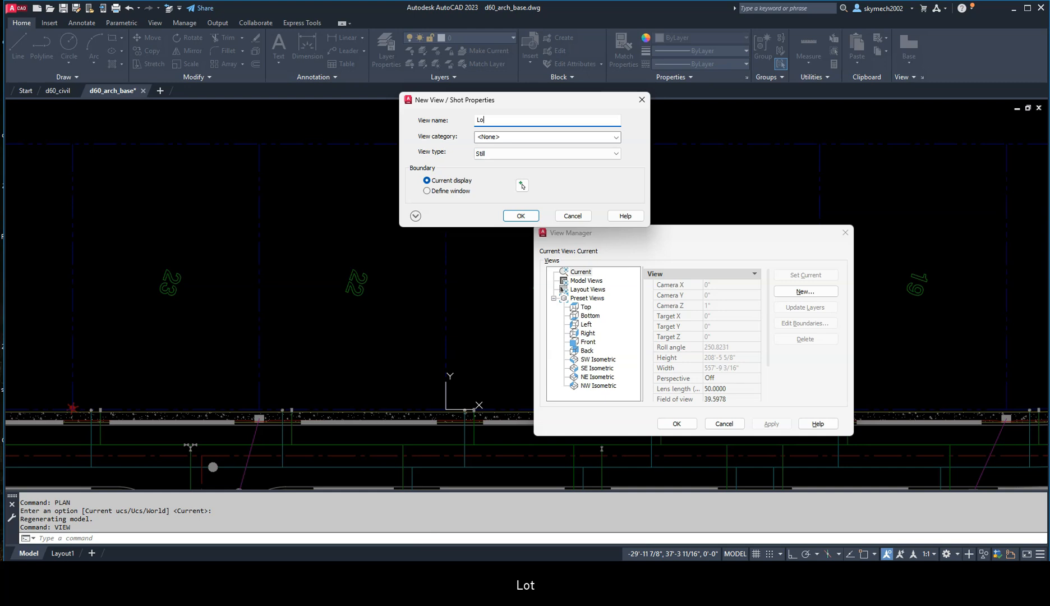
text(Lot 21 Ortho)
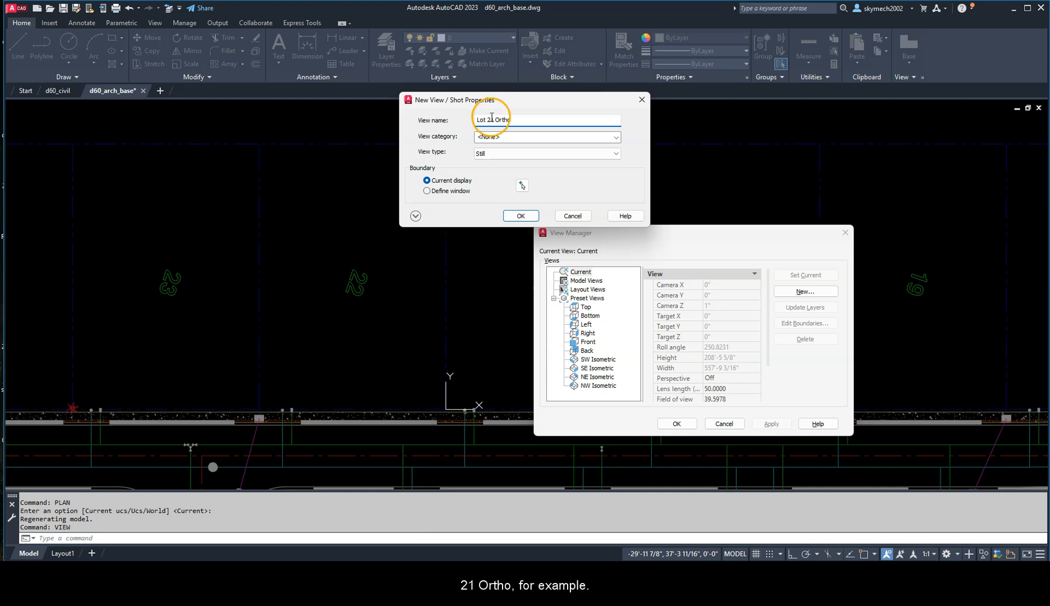
click(520, 216)
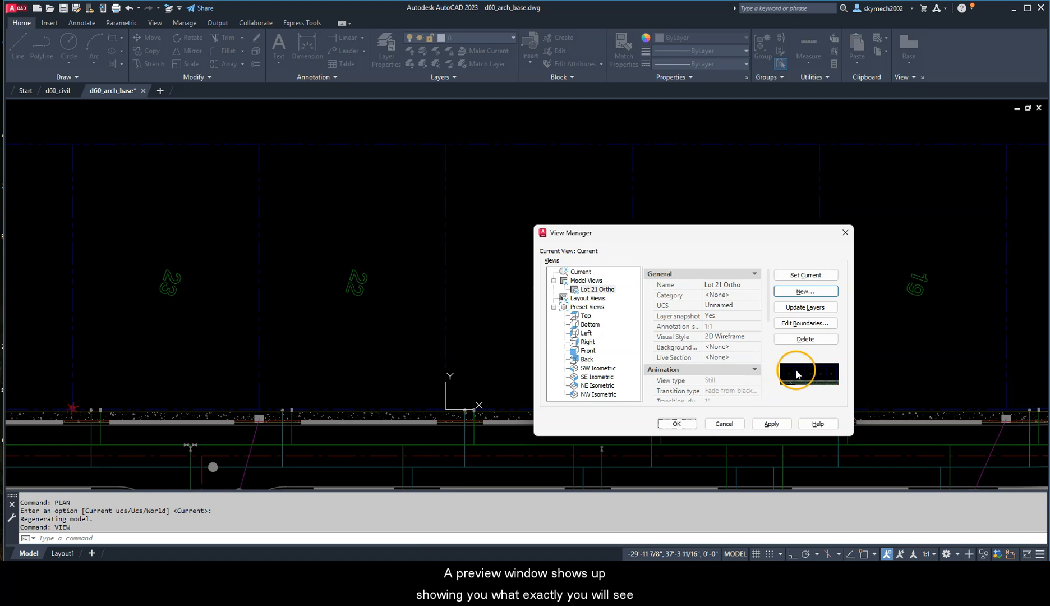
click(688, 423)
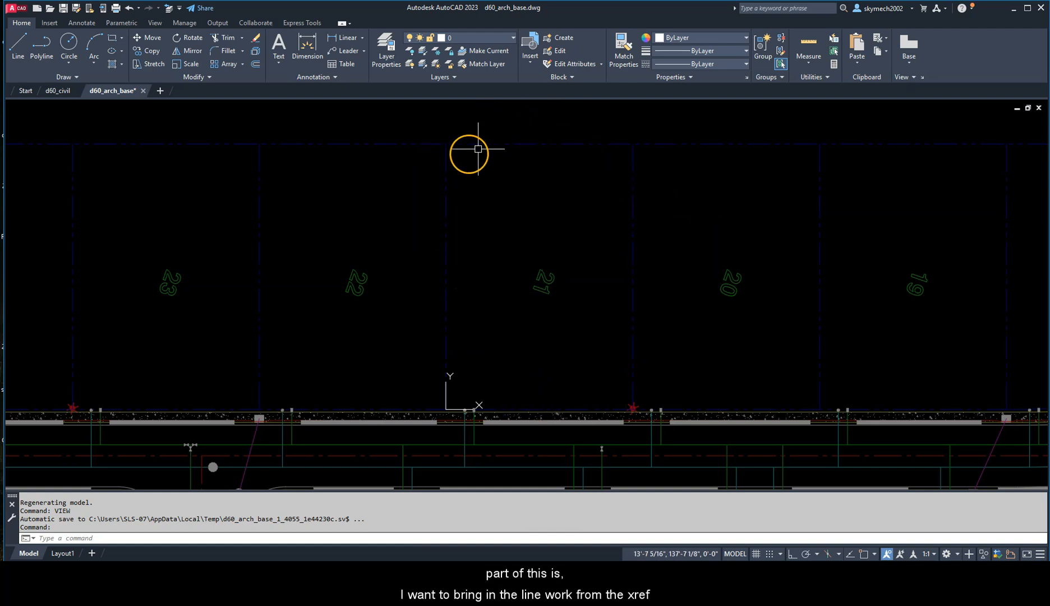
click(448, 223)
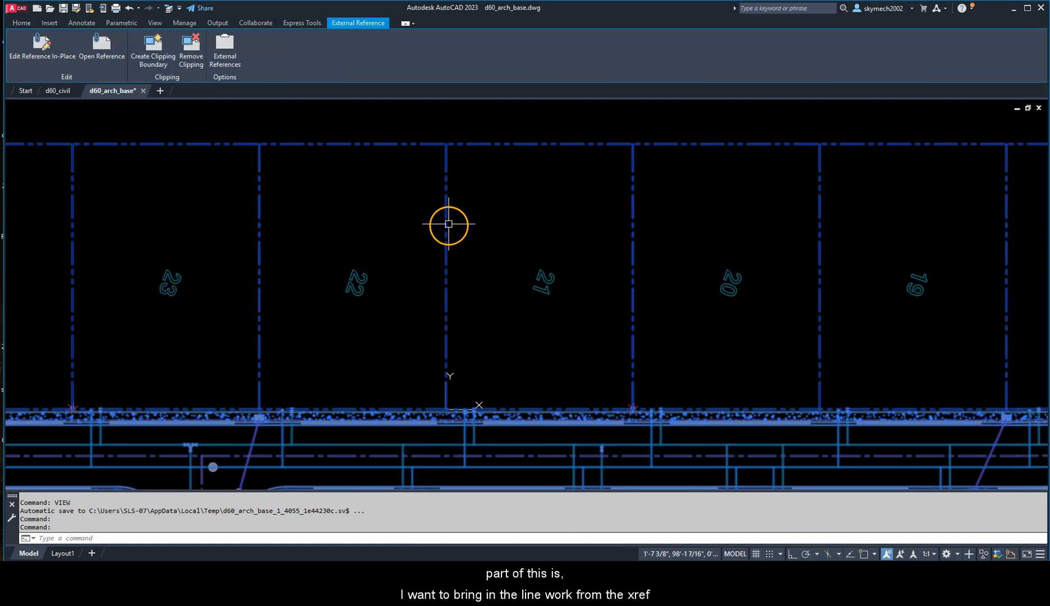
key(Escape)
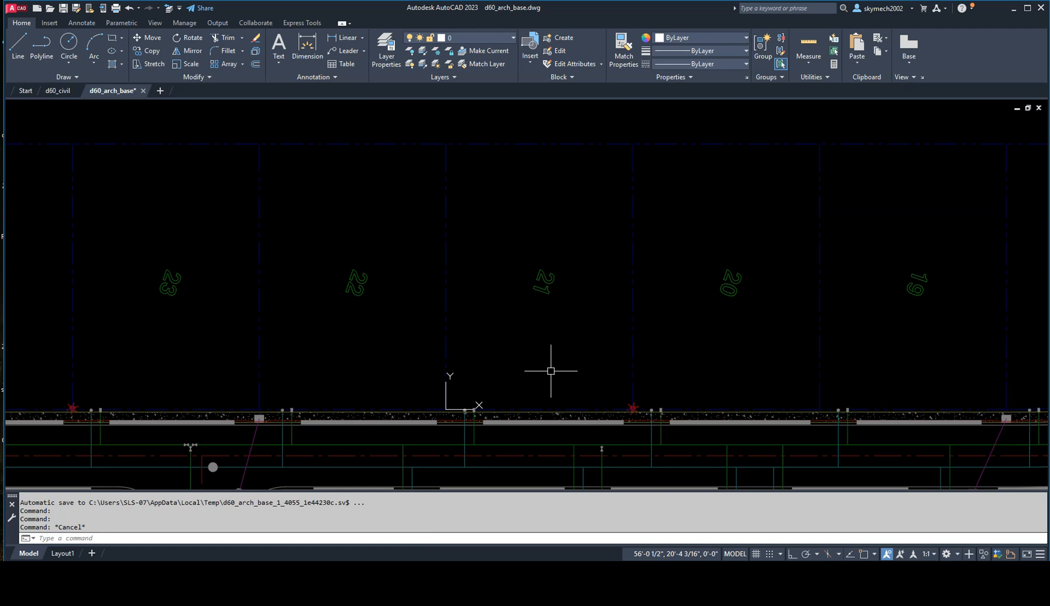
click(538, 364)
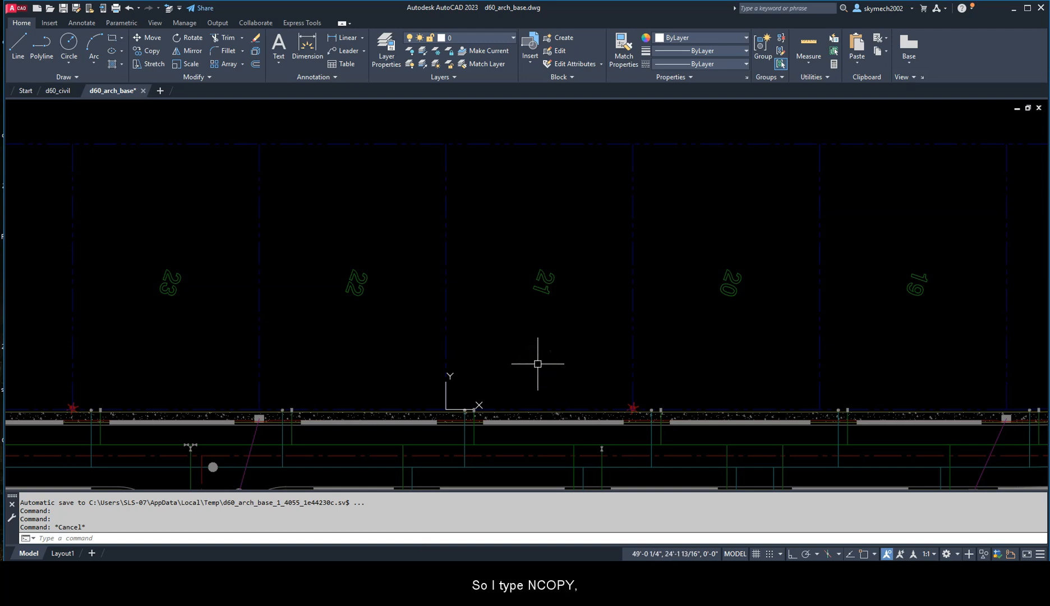
Step: Start NCOPY and select the left, rear, right and front boundary lines of lot 21 in the reference
text(ncopy)
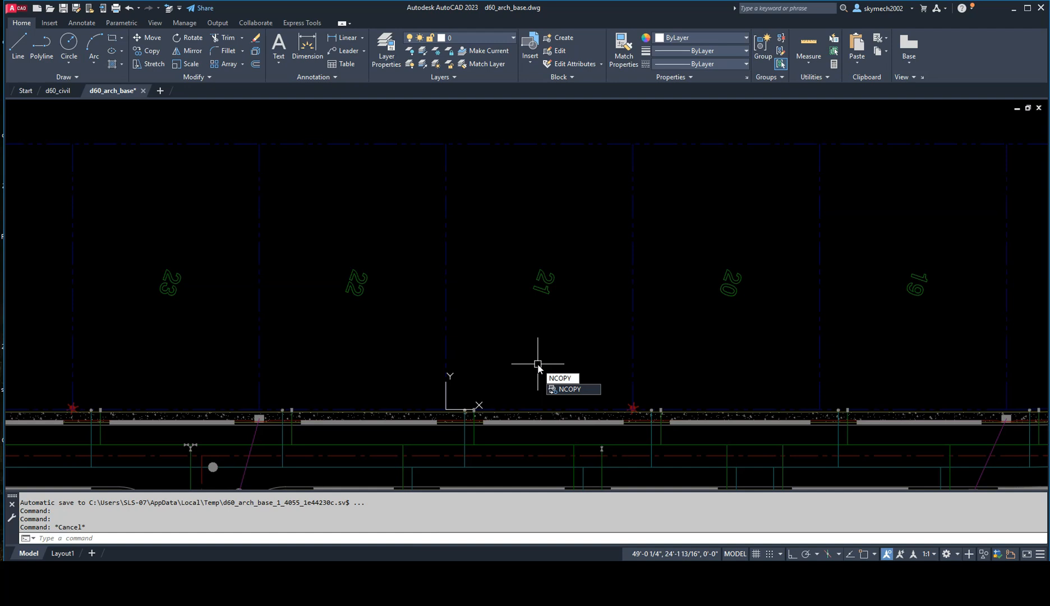
key(Return)
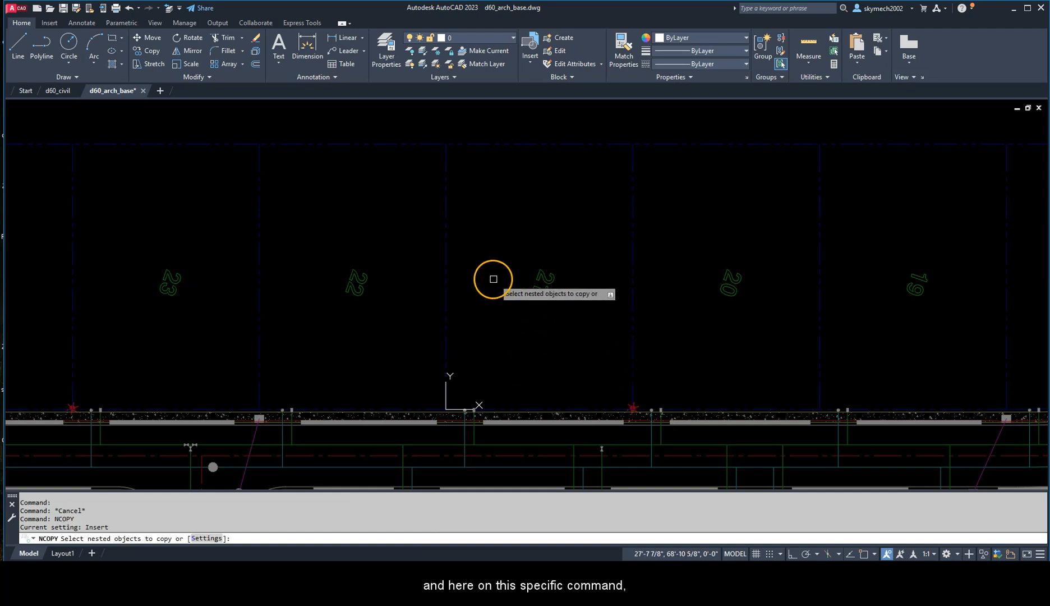
click(448, 239)
click(537, 143)
click(633, 192)
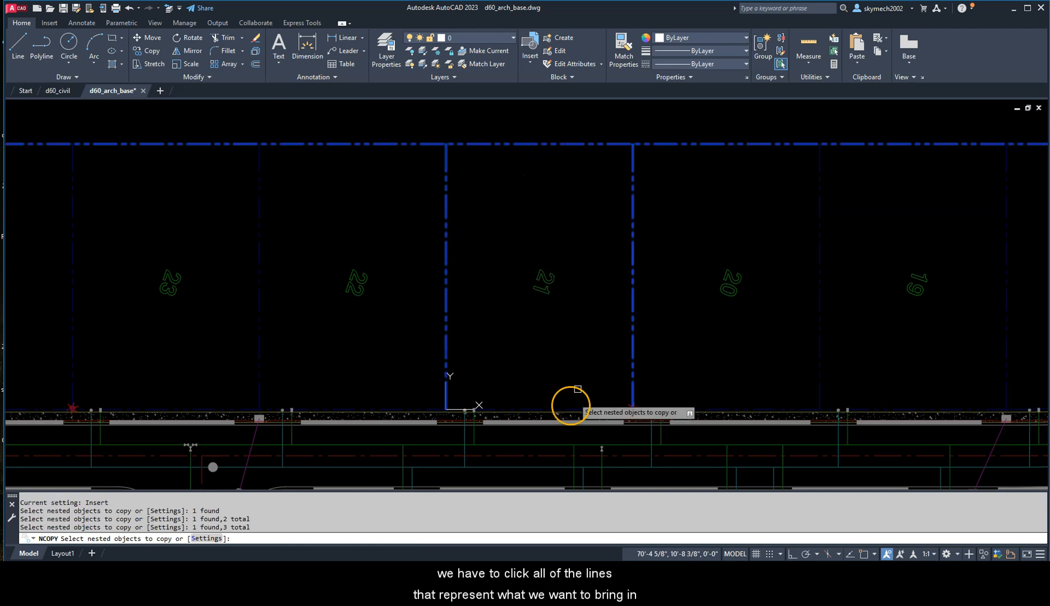
scroll(558, 414, up, 5)
click(468, 380)
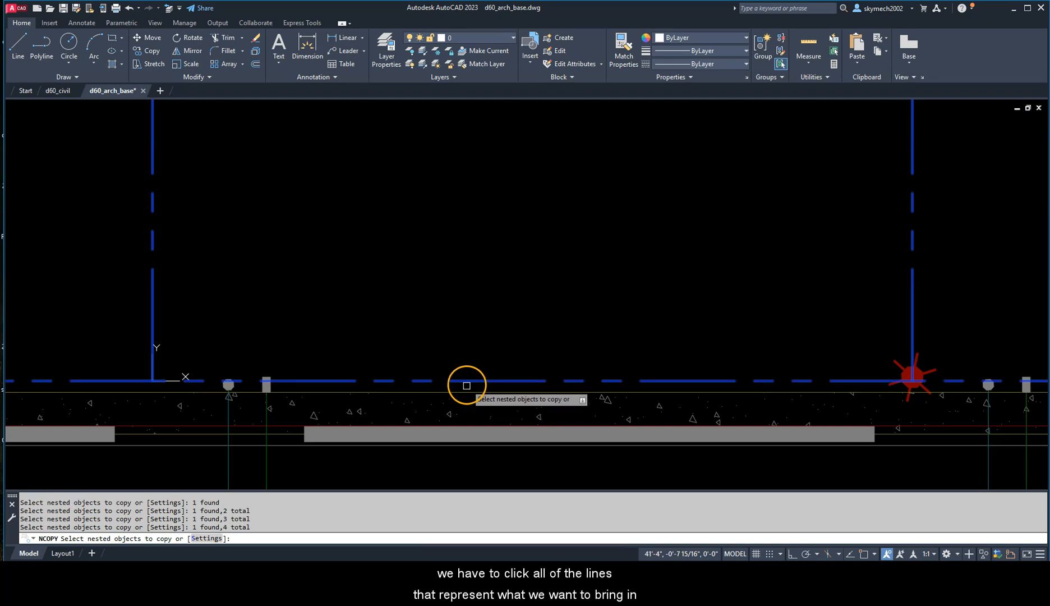
Step: Add the sidewalk hatch and edge line, both utility symbols near lot 21's front-left corner, and the round symbol's service line to the nested selection
click(359, 413)
click(312, 395)
click(312, 392)
click(270, 388)
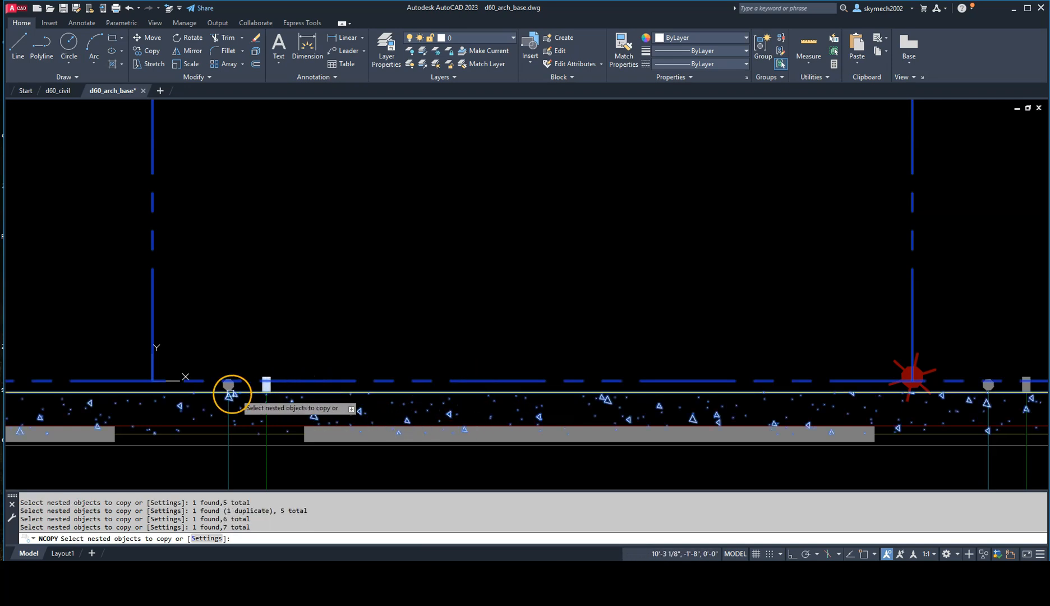
scroll(229, 388, up, 2)
click(236, 387)
click(228, 421)
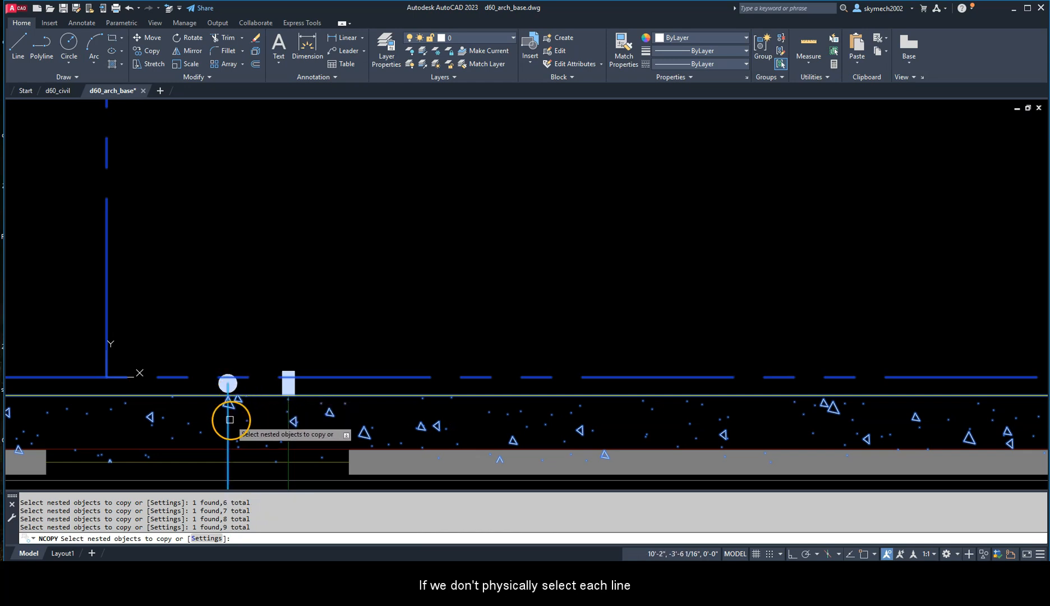
Step: Add the rectangular symbol's service line, the curb-side lines and the solid grey strip in front of lot 21 to the nested selection
click(287, 422)
click(288, 425)
click(307, 450)
click(306, 463)
click(305, 478)
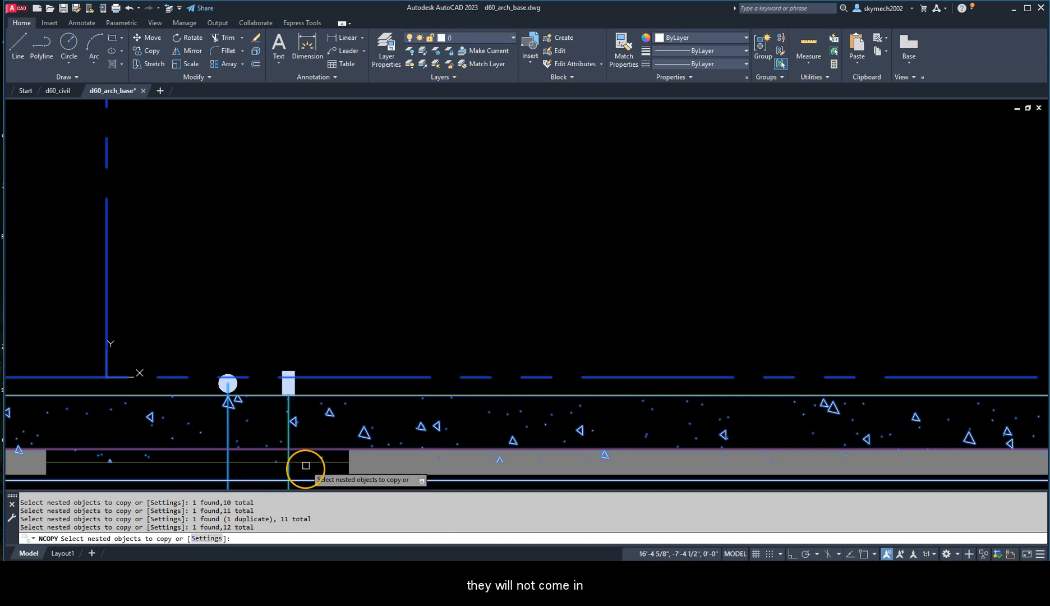
click(330, 462)
click(330, 462)
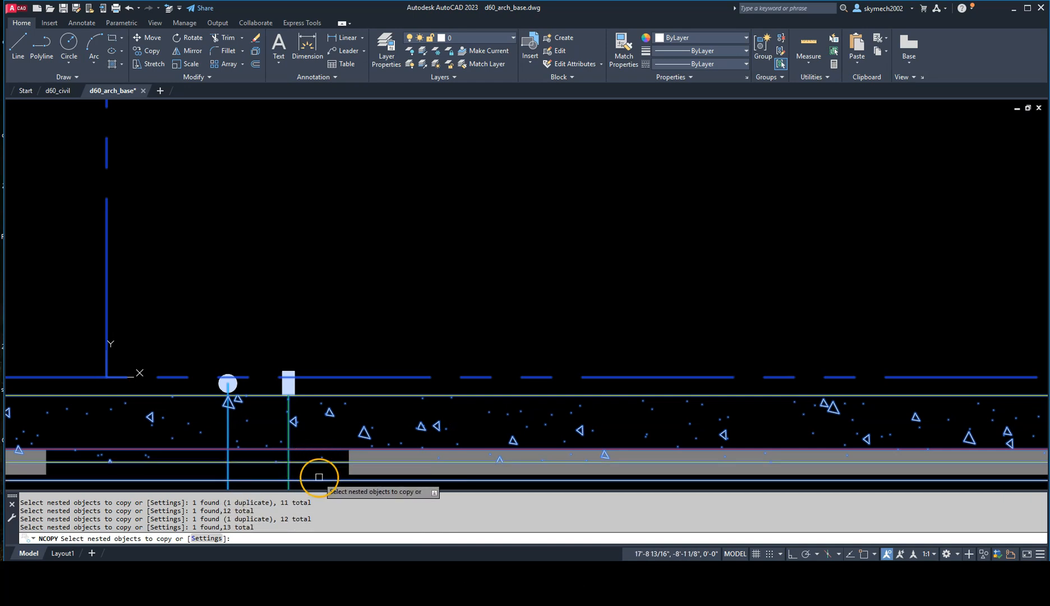
click(349, 472)
Step: Add the street's two horizontal utility mains and the dashed centerline between them to the nested selection
middle_drag(128, 480, 367, 414)
scroll(445, 376, down, 4)
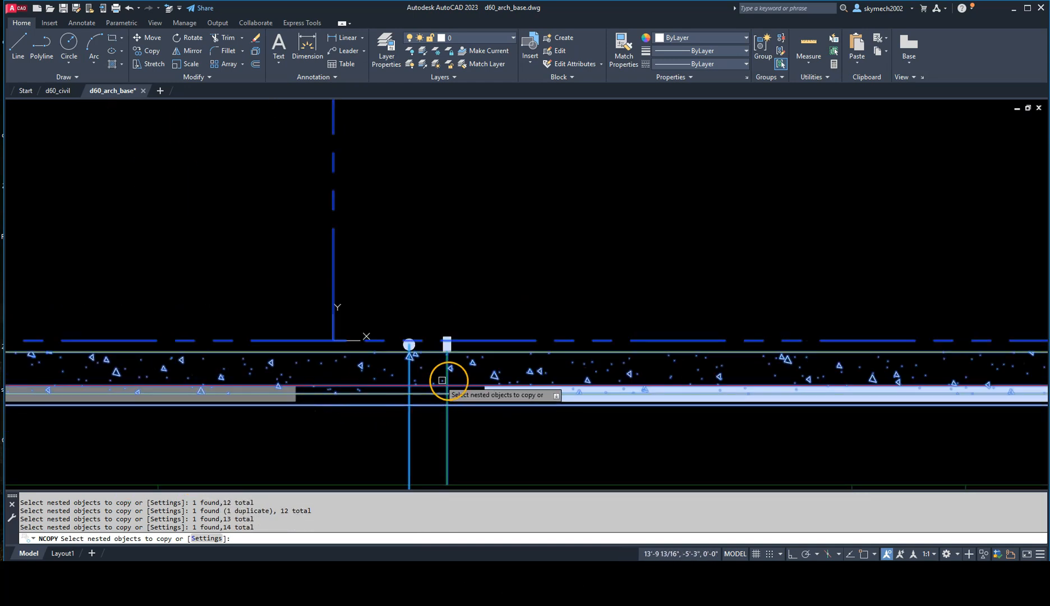
click(395, 419)
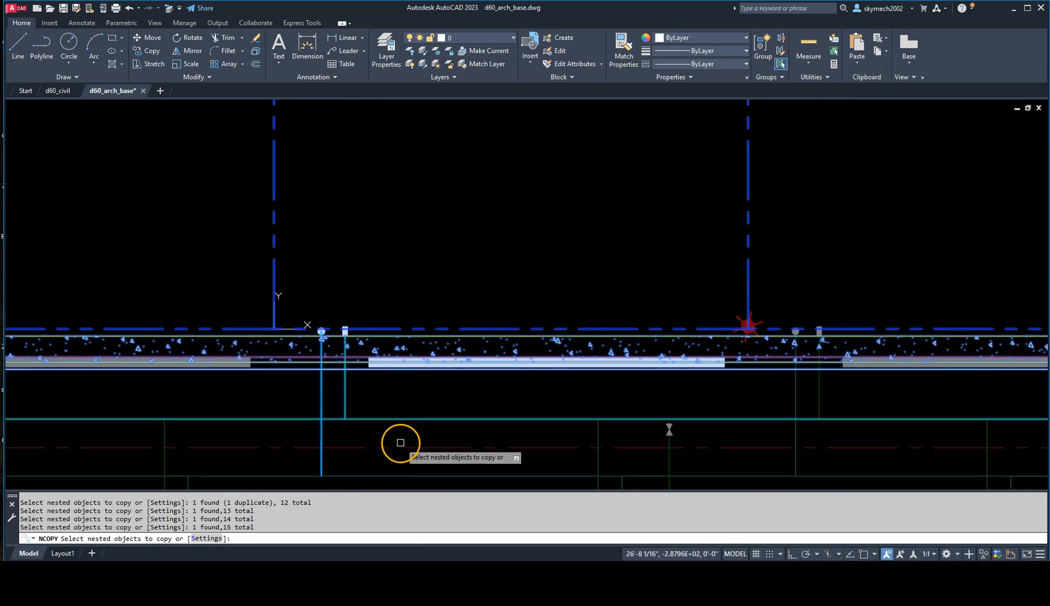
click(384, 447)
click(375, 475)
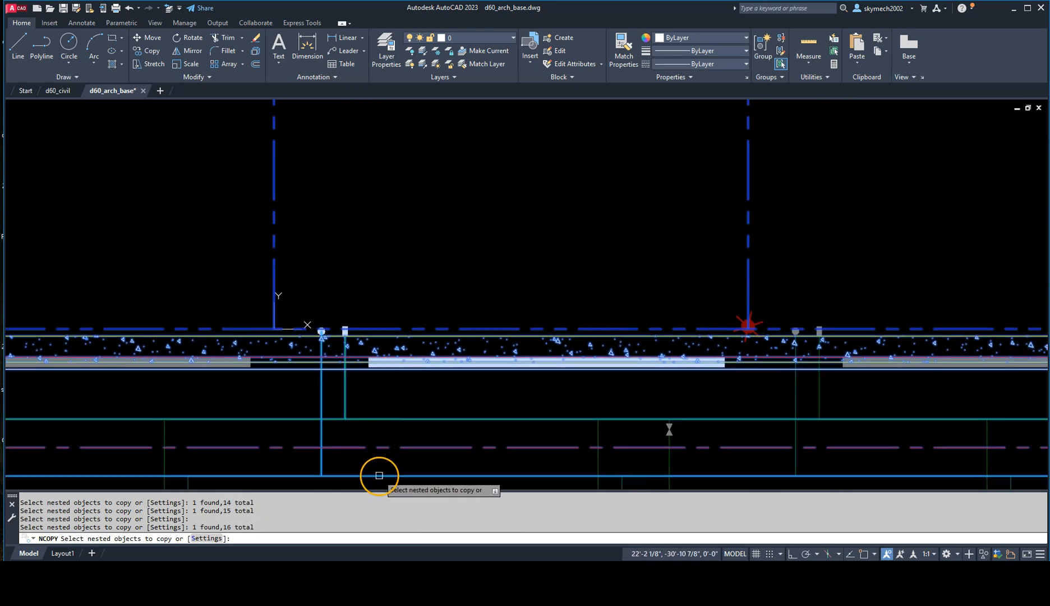
Step: Add every piece of the red star-shaped symbol at lot 21's front-right corner to the nested selection
click(747, 314)
scroll(747, 315, up, 4)
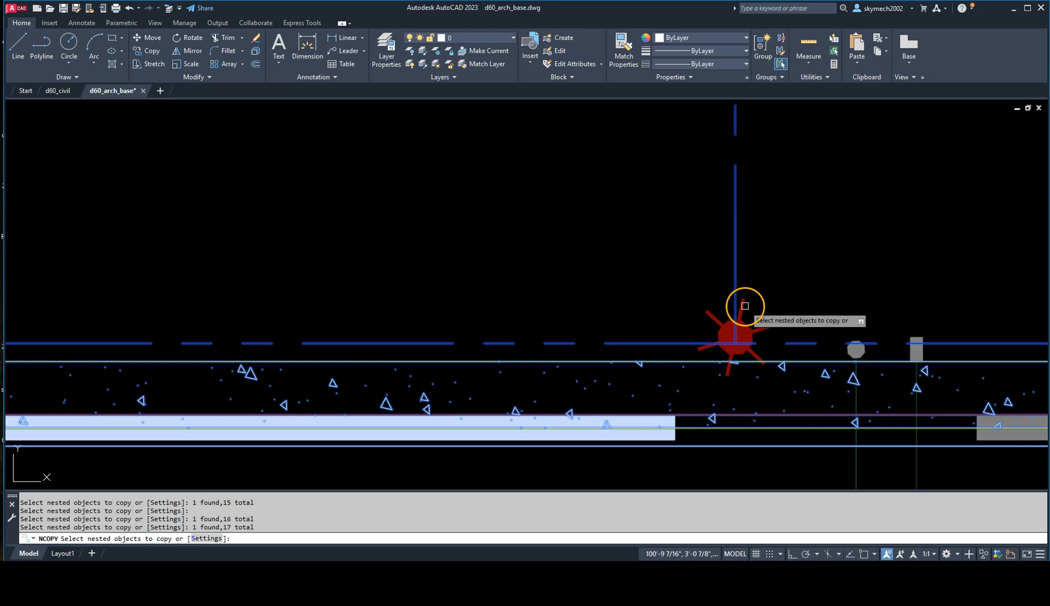
click(754, 323)
click(763, 329)
click(755, 354)
click(729, 369)
click(703, 347)
click(705, 315)
scroll(606, 254, down, 2)
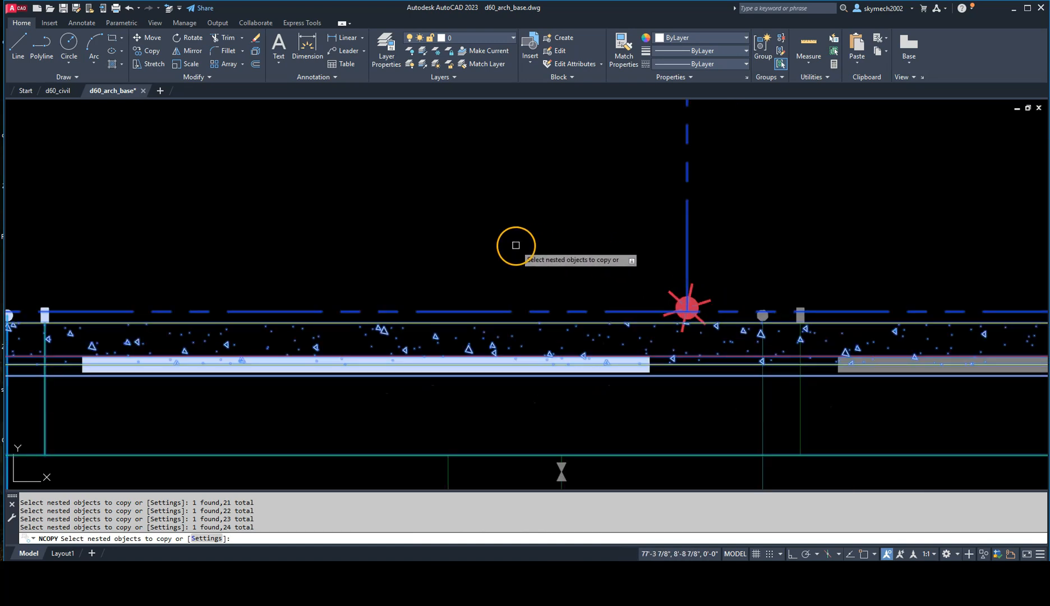
Step: Copy the selected nested objects in place, using the endpoint at lot 21's lower-left corner as both base point and second point
scroll(515, 245, down, 2)
middle_drag(387, 227, 510, 283)
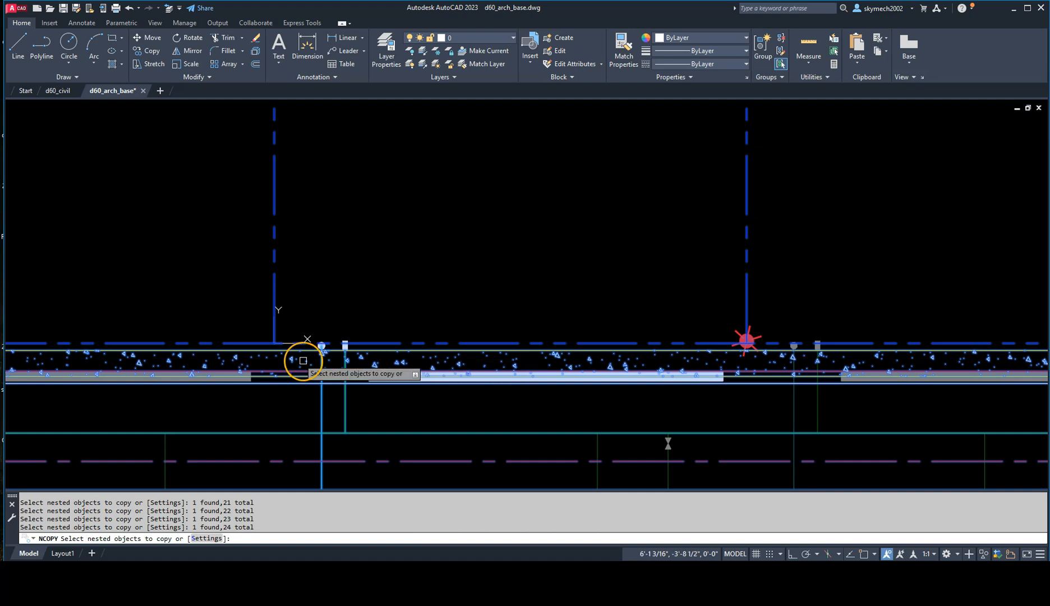
scroll(337, 362, up, 2)
scroll(418, 348, down, 2)
scroll(460, 340, down, 4)
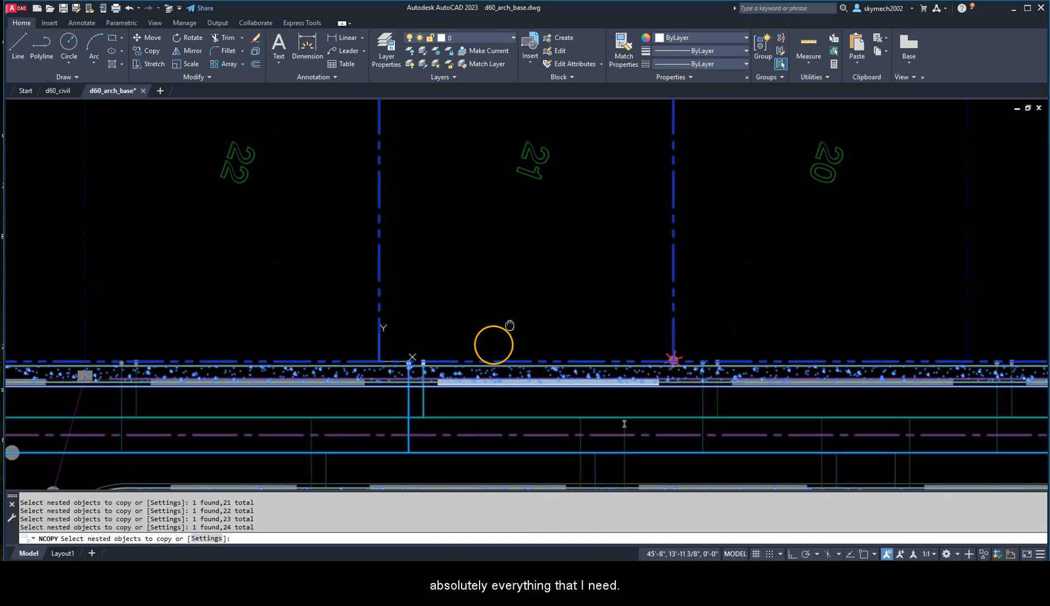
scroll(488, 334, up, 2)
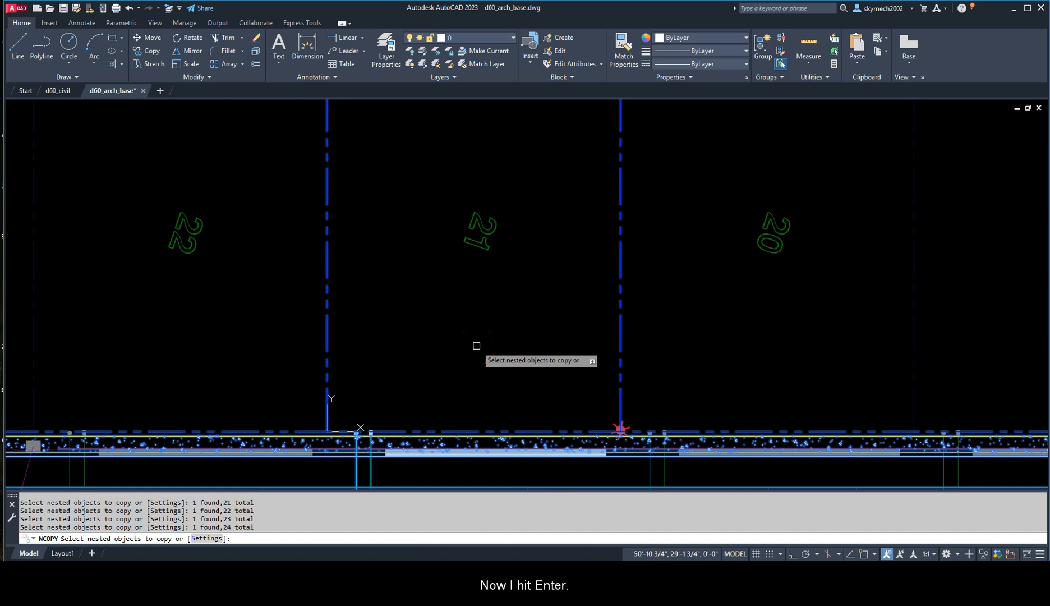
key(Return)
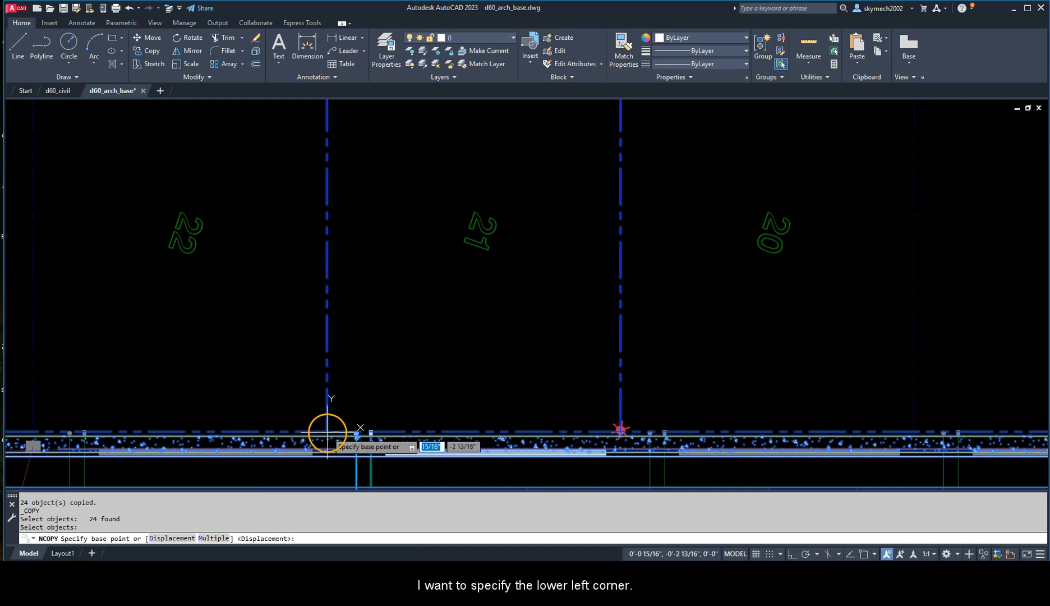
shift+right_click(326, 399)
click(351, 186)
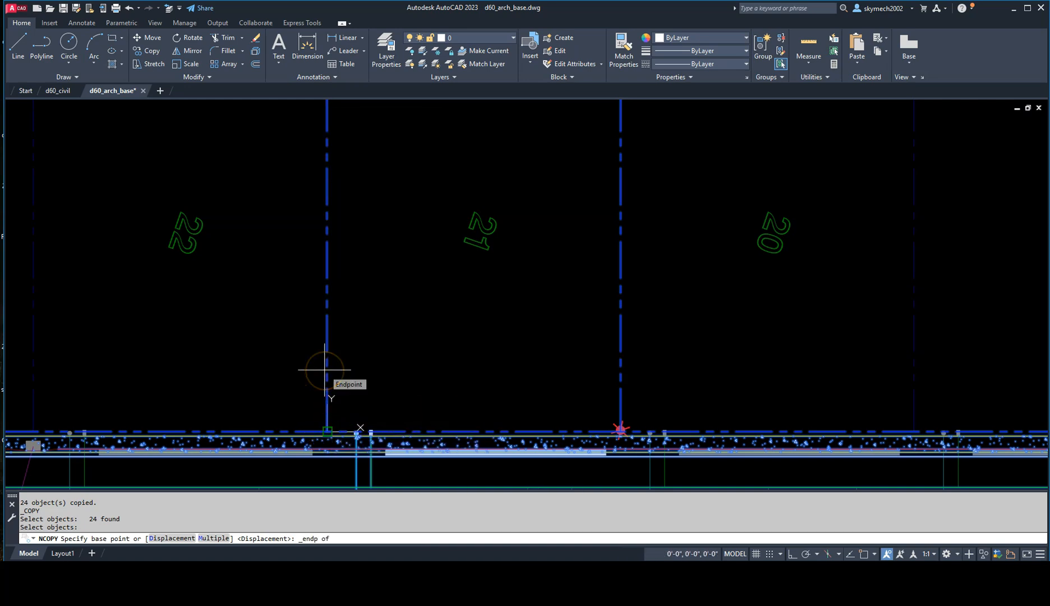
click(325, 370)
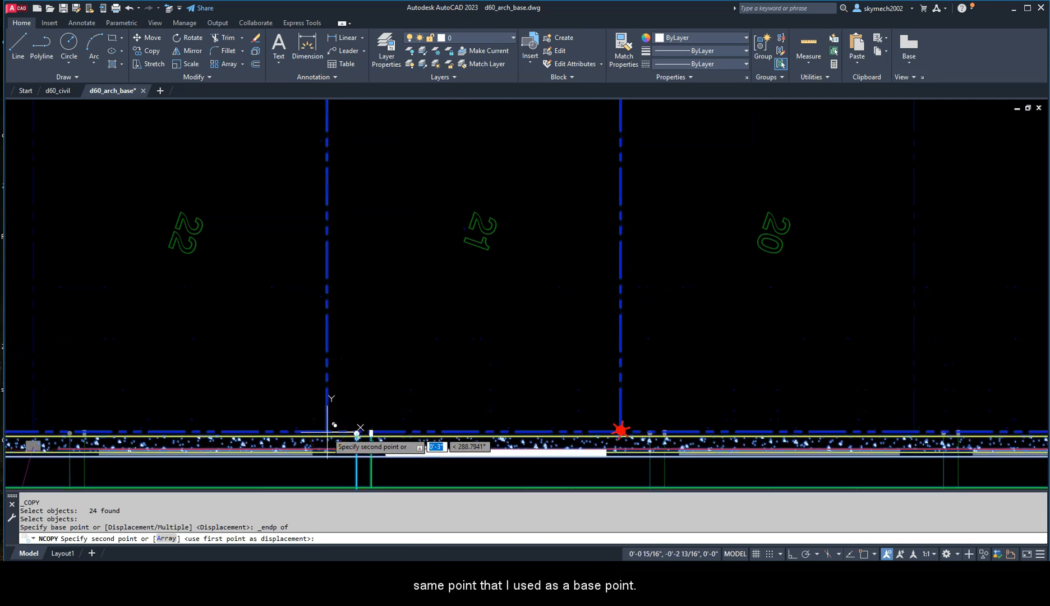
shift+right_click(328, 354)
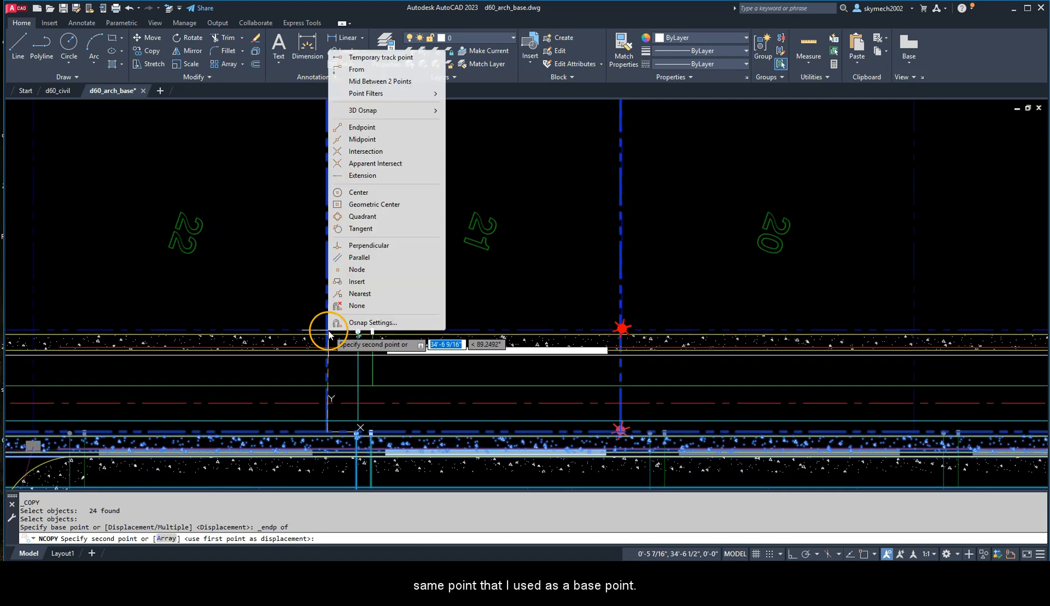
key(e)
click(329, 330)
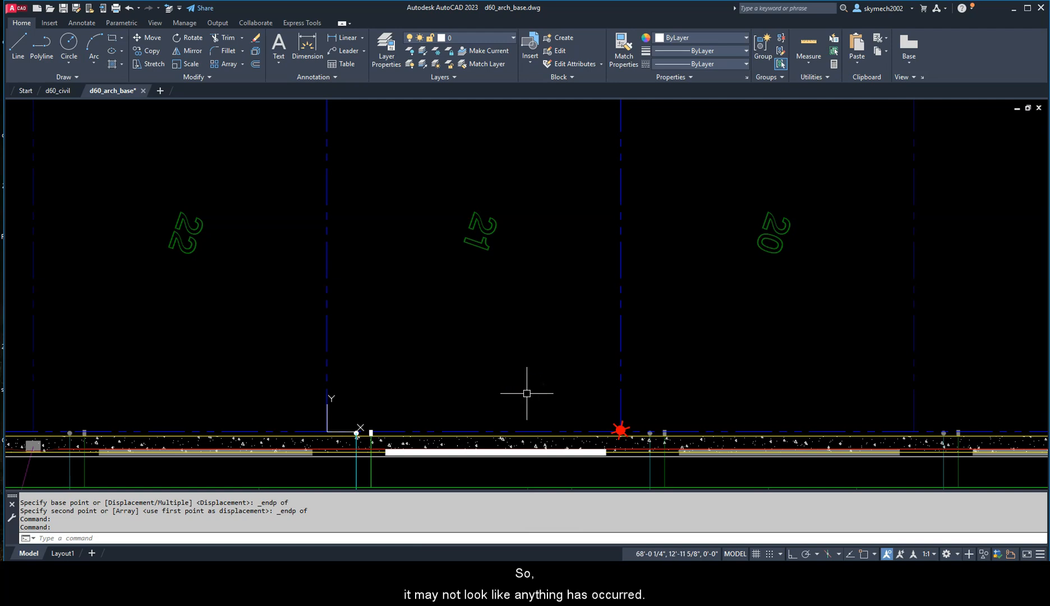
scroll(528, 394, down, 2)
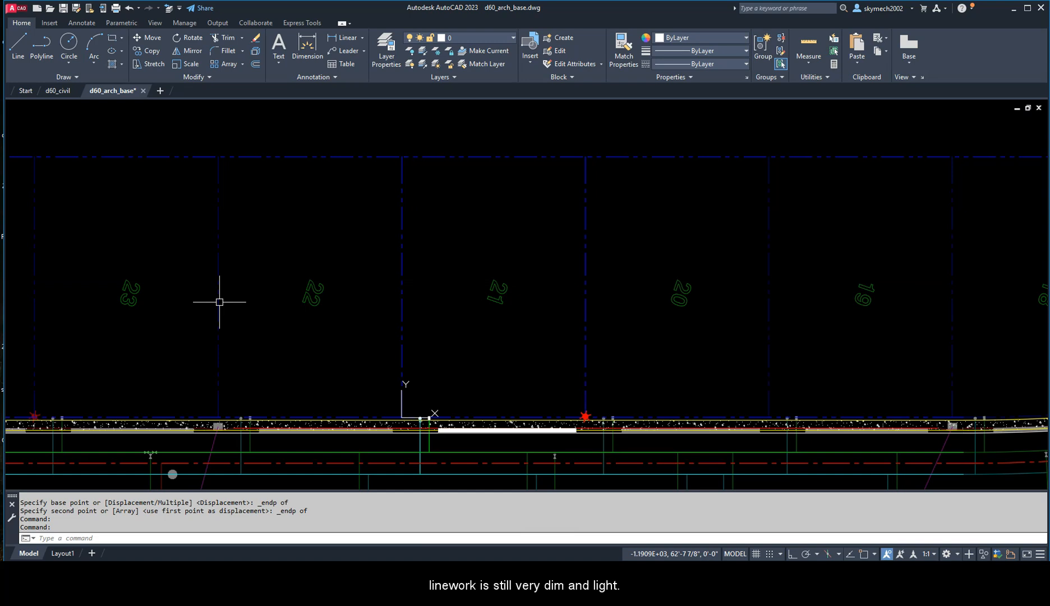
key(Escape)
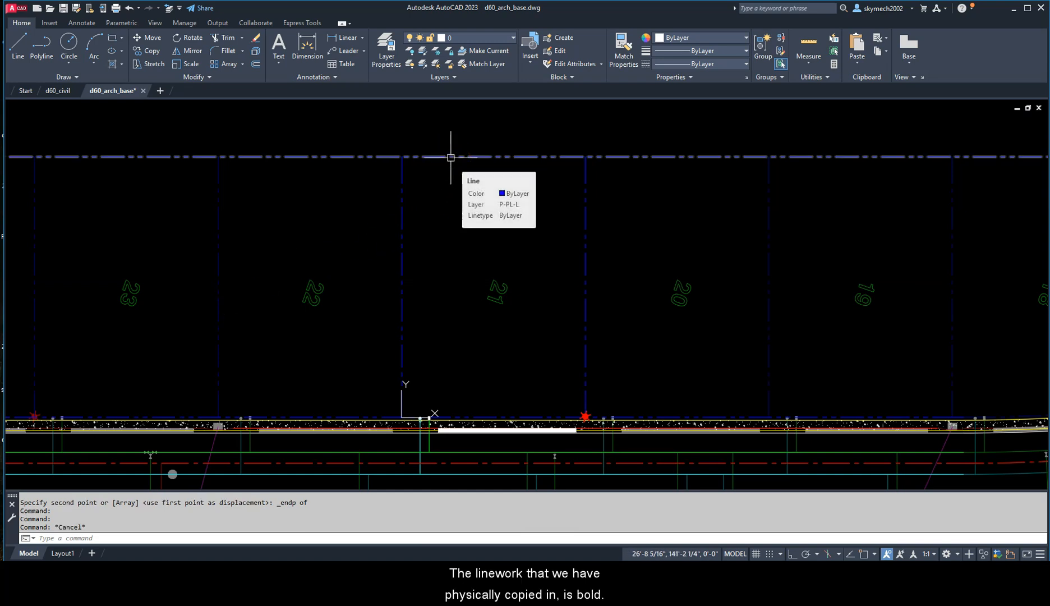
key(Escape)
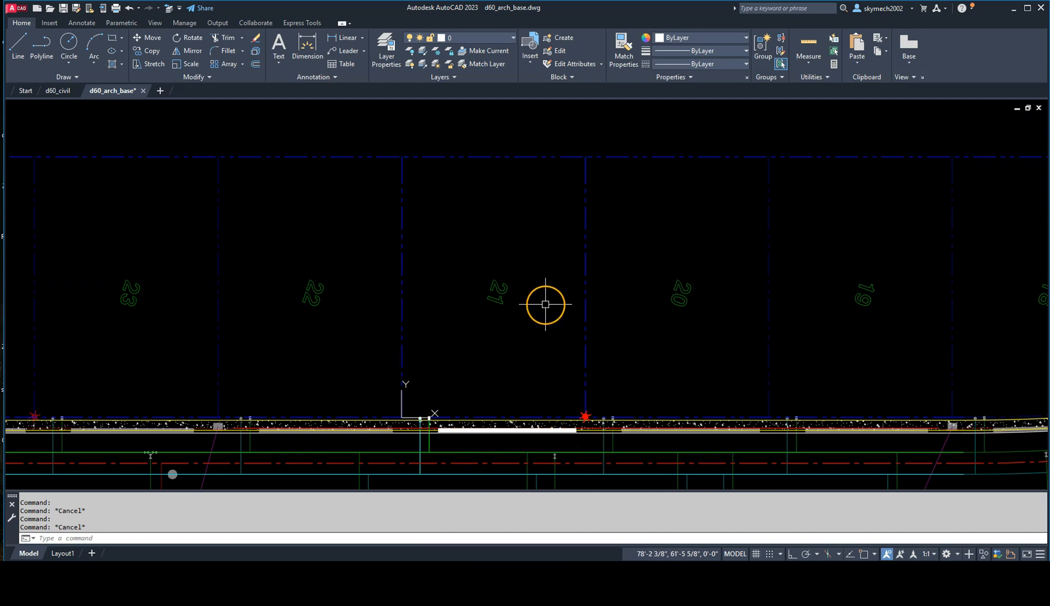
Step: Unload the d60_civil external reference to check the copied linework by itself, and reload it
text(XR)
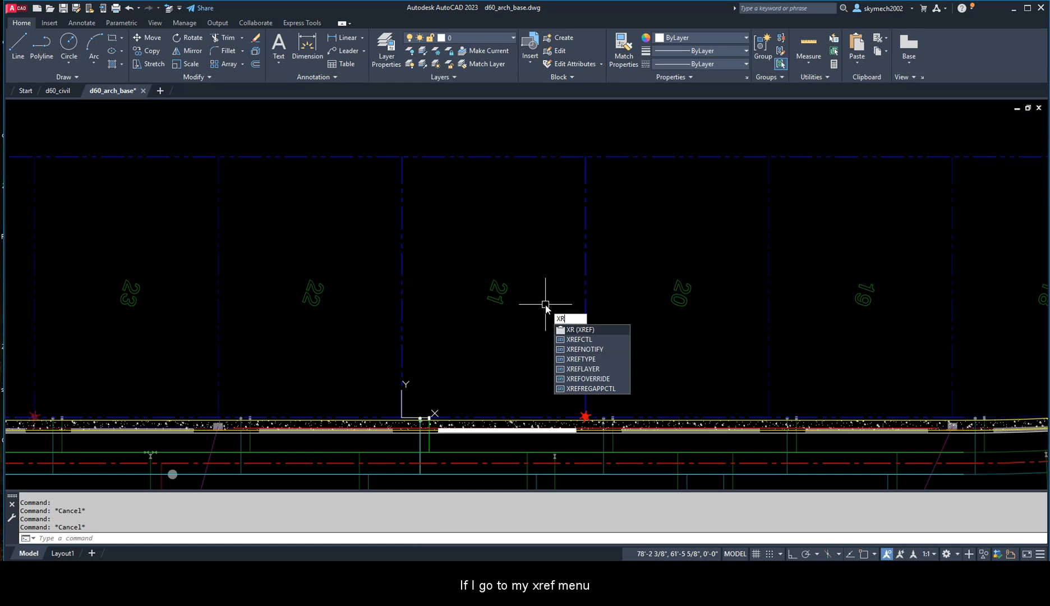
key(Return)
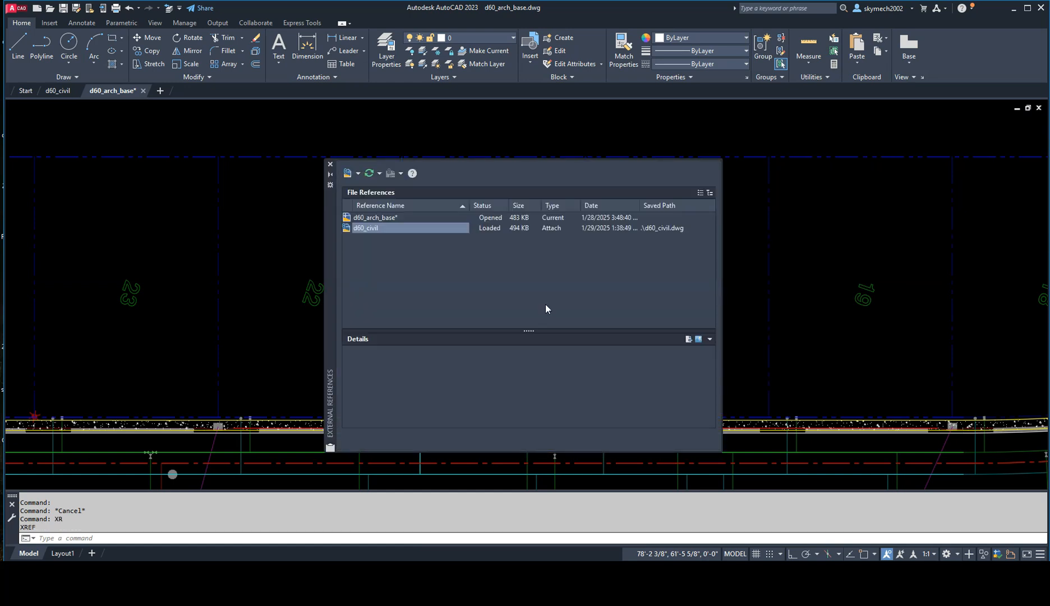
right_click(372, 230)
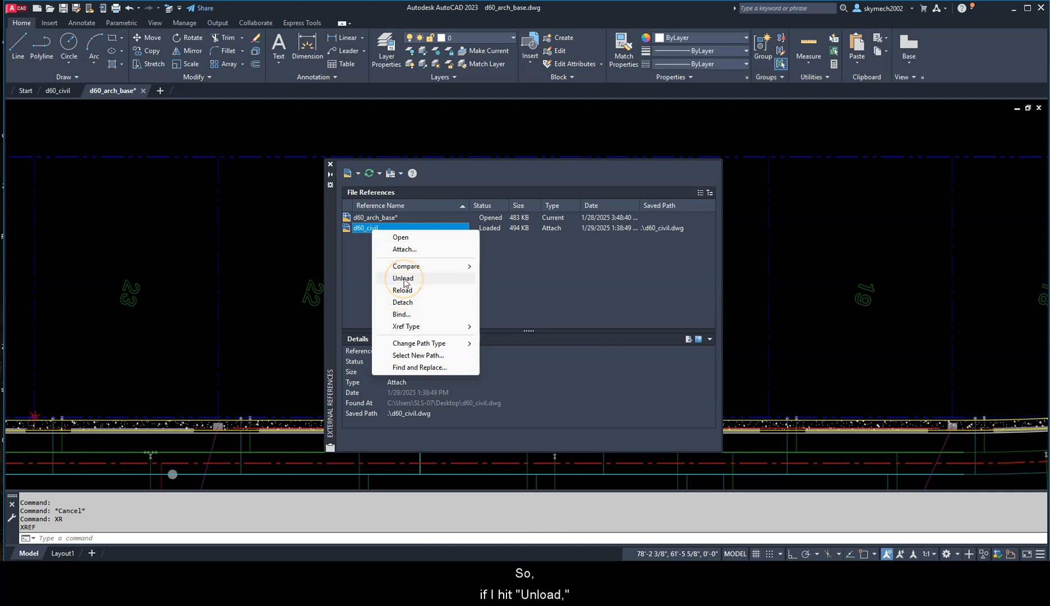
click(403, 278)
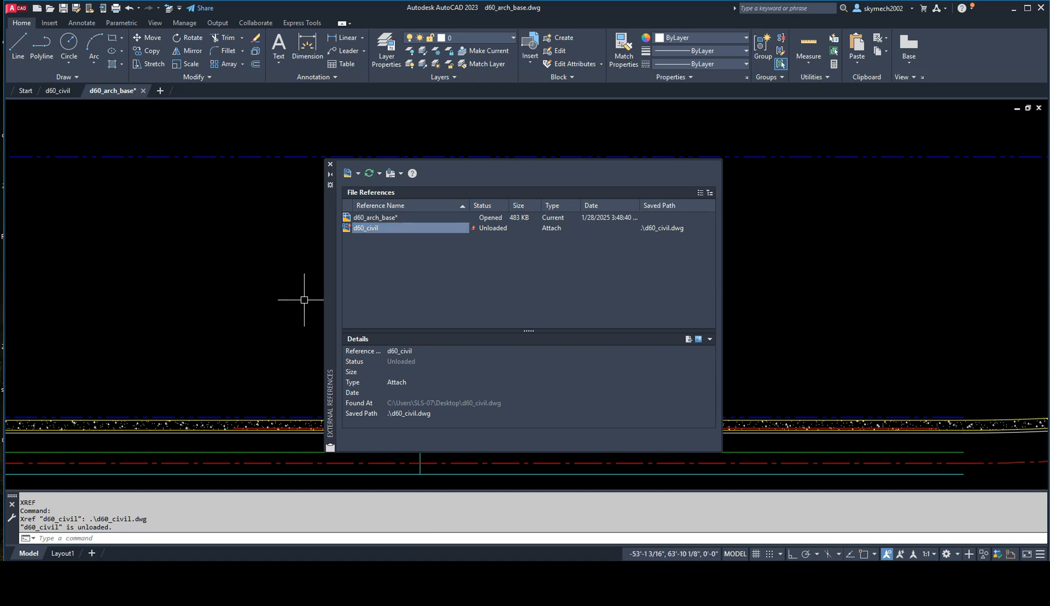
mouse_move(477, 230)
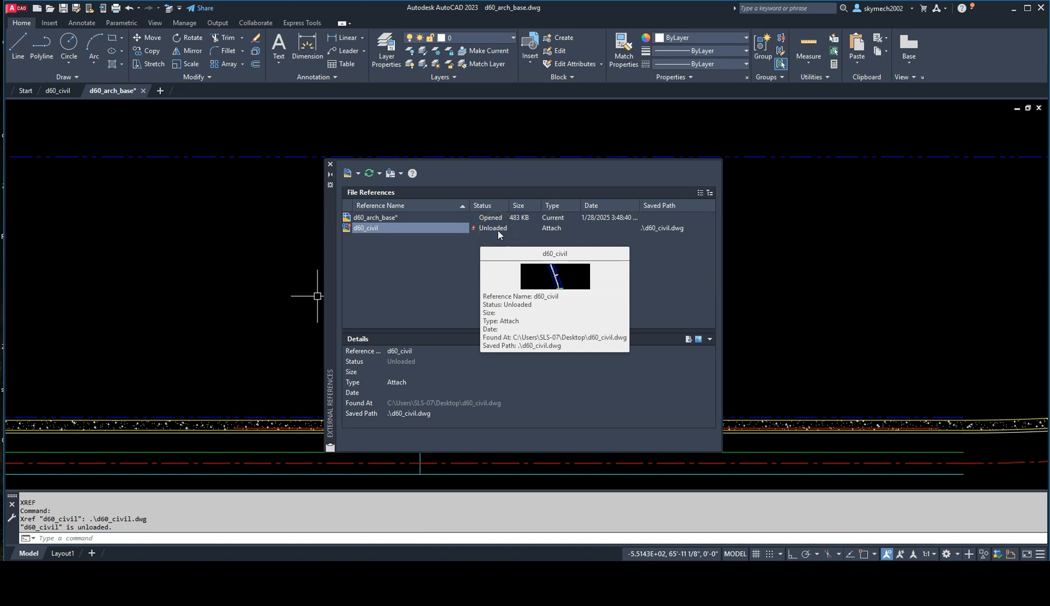
right_click(379, 229)
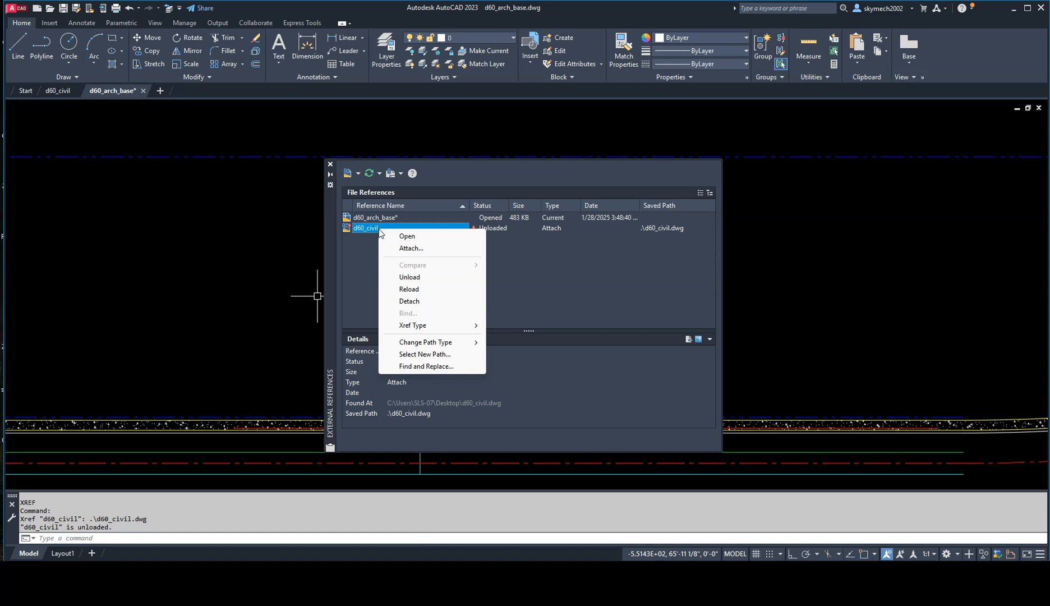
click(412, 289)
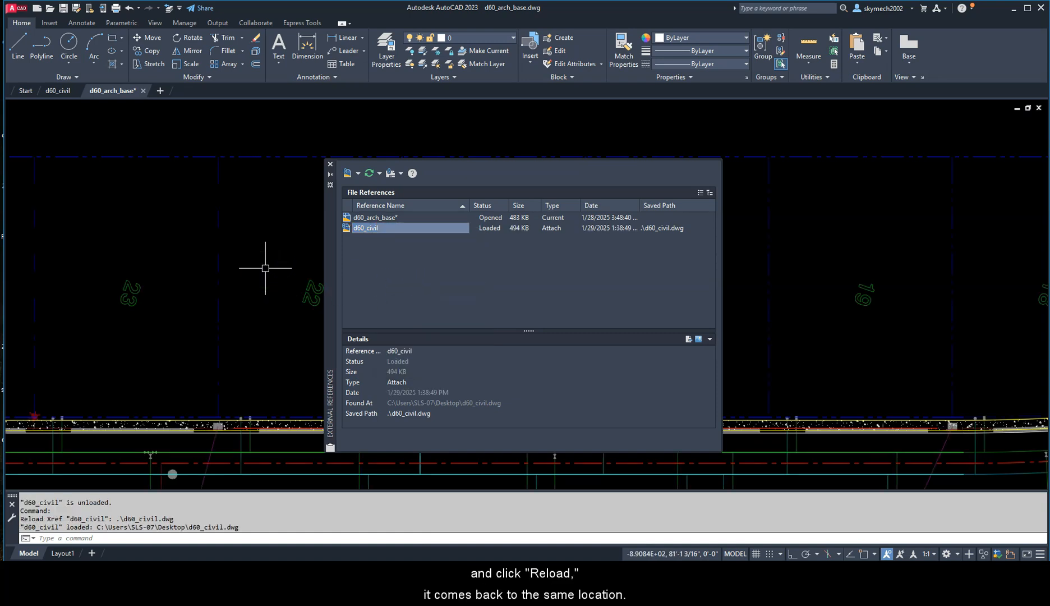
Step: Detach the d60_civil external reference from the drawing
right_click(381, 230)
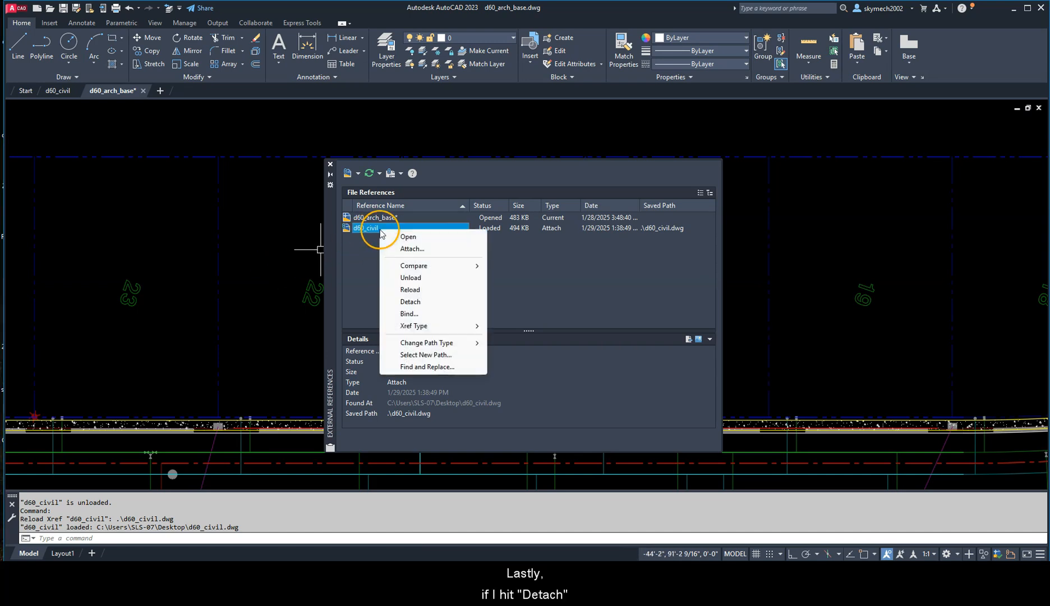
click(411, 302)
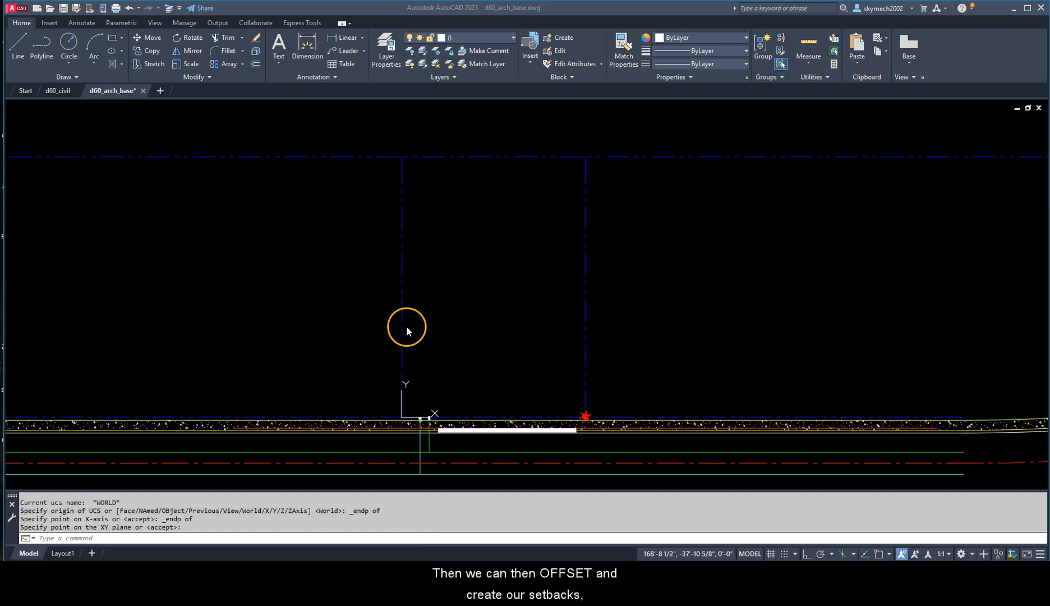
click(431, 315)
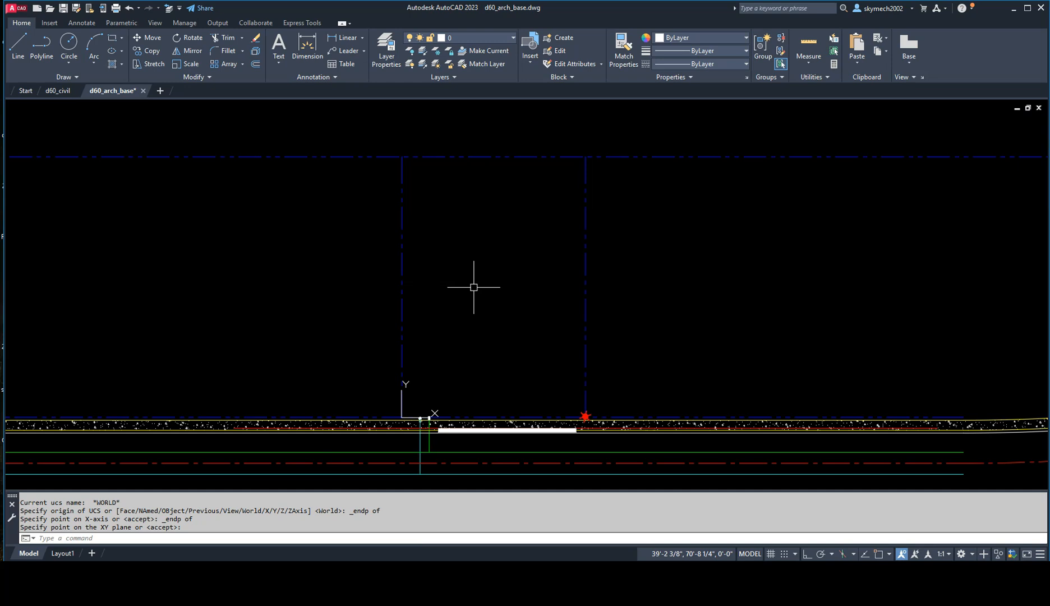
Step: Create a new layer named C-SITE-SETB for the setback lines
text(LA)
key(Return)
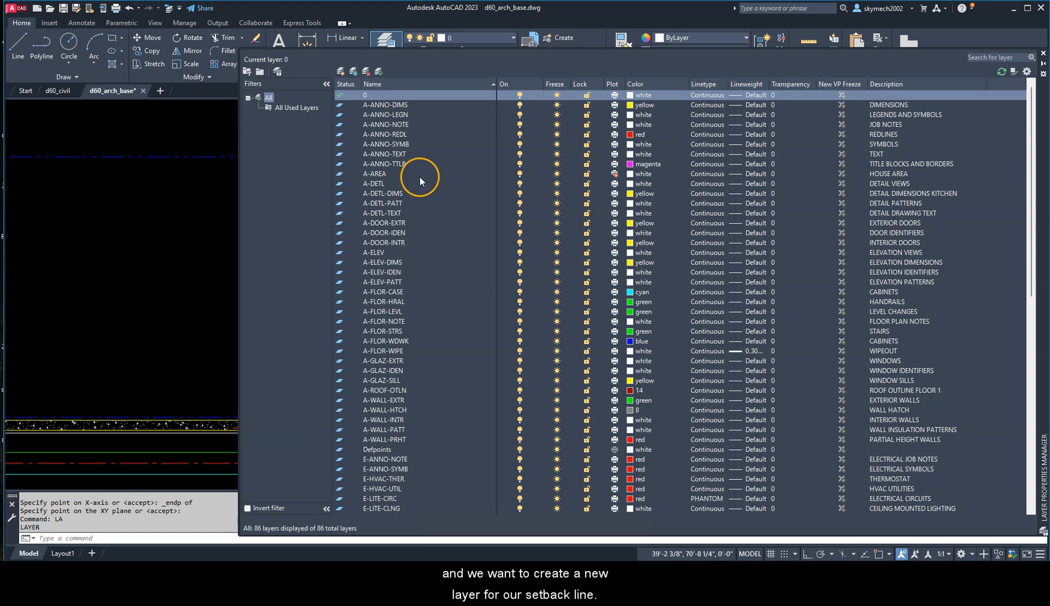
click(340, 71)
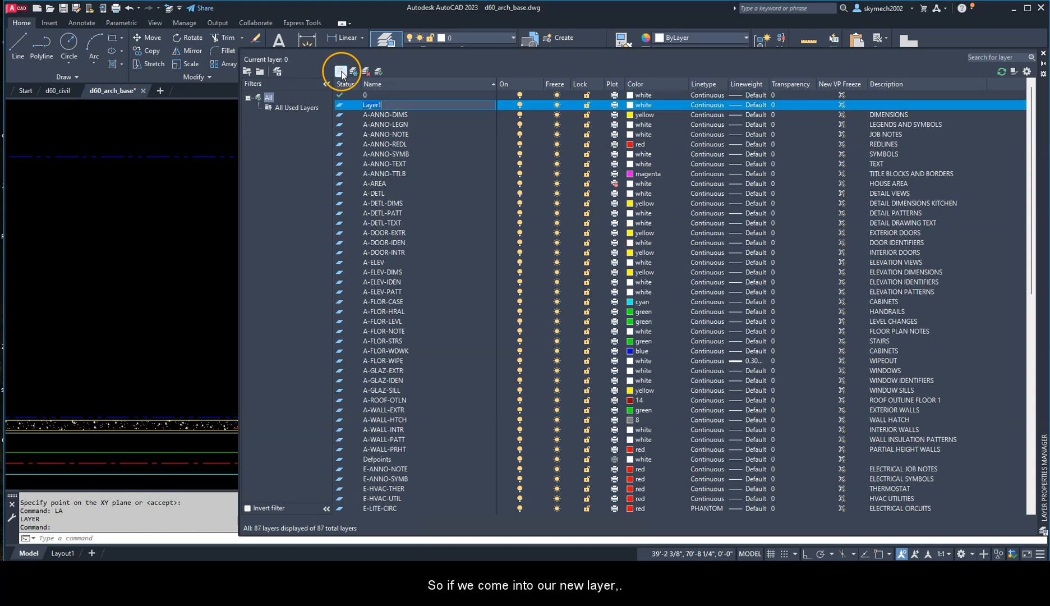
key(BackSpace)
key(BackSpace)
key(BackSpace)
key(BackSpace)
key(BackSpace)
key(BackSpace)
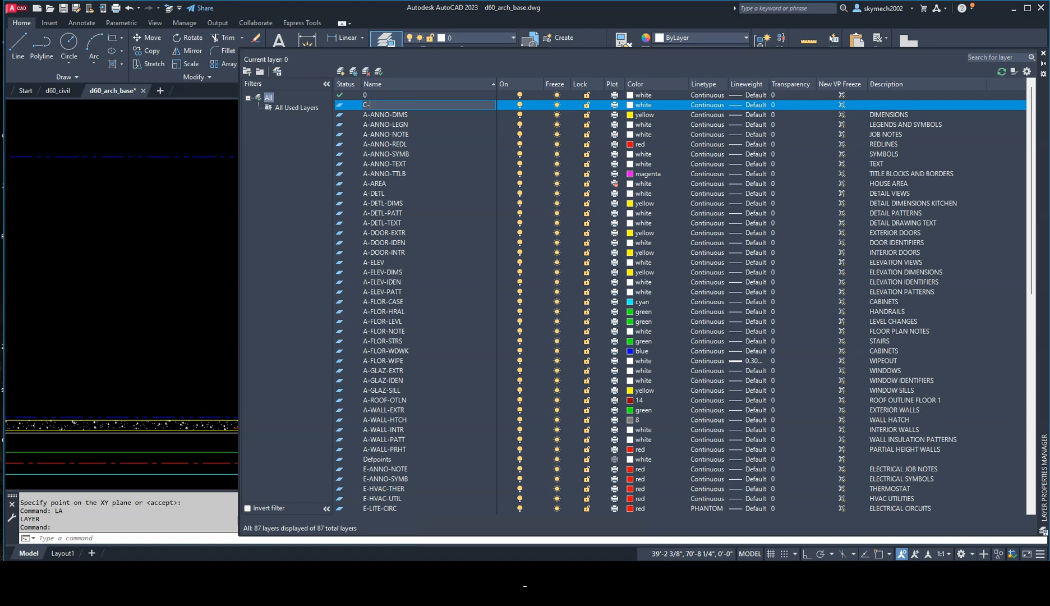
text(C-SIT)
key(Return)
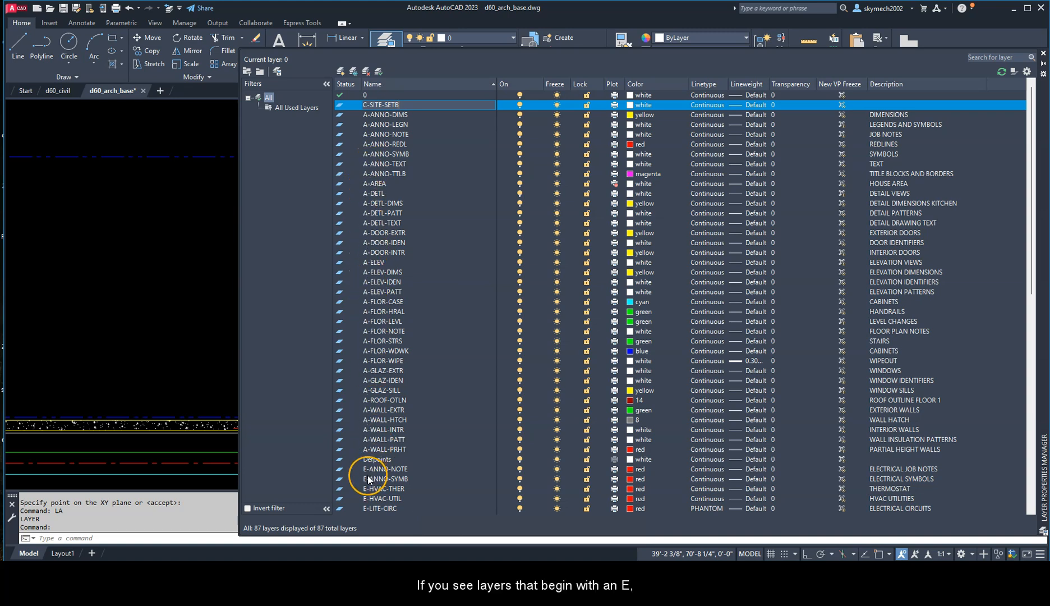
Step: Make C-SITE-SETB the current layer and set its color to red
scroll(368, 474, down, 9)
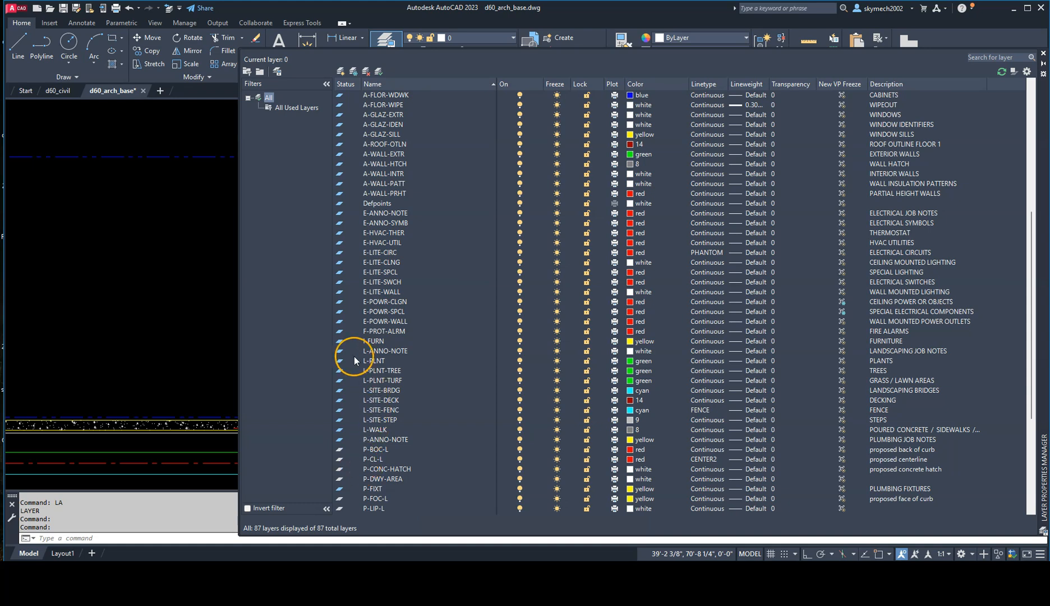
scroll(350, 328, up, 2)
scroll(382, 295, up, 6)
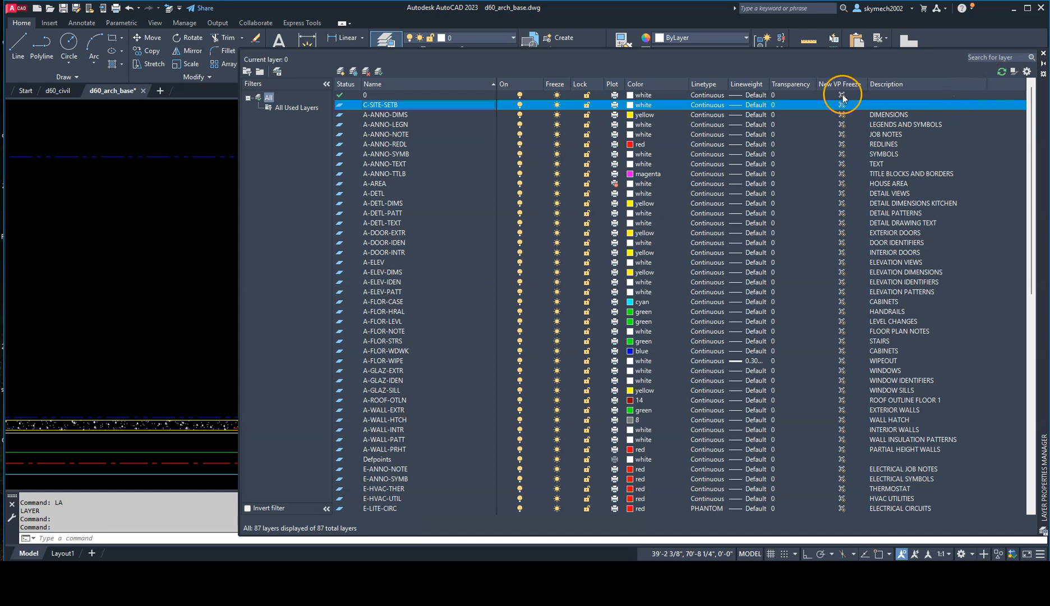
double_click(381, 106)
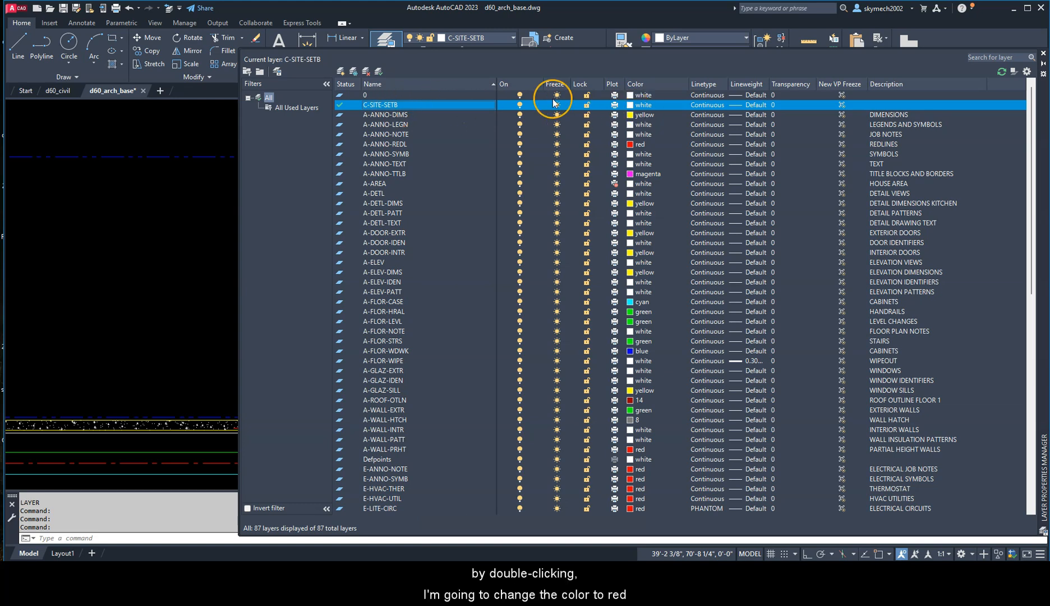
click(643, 105)
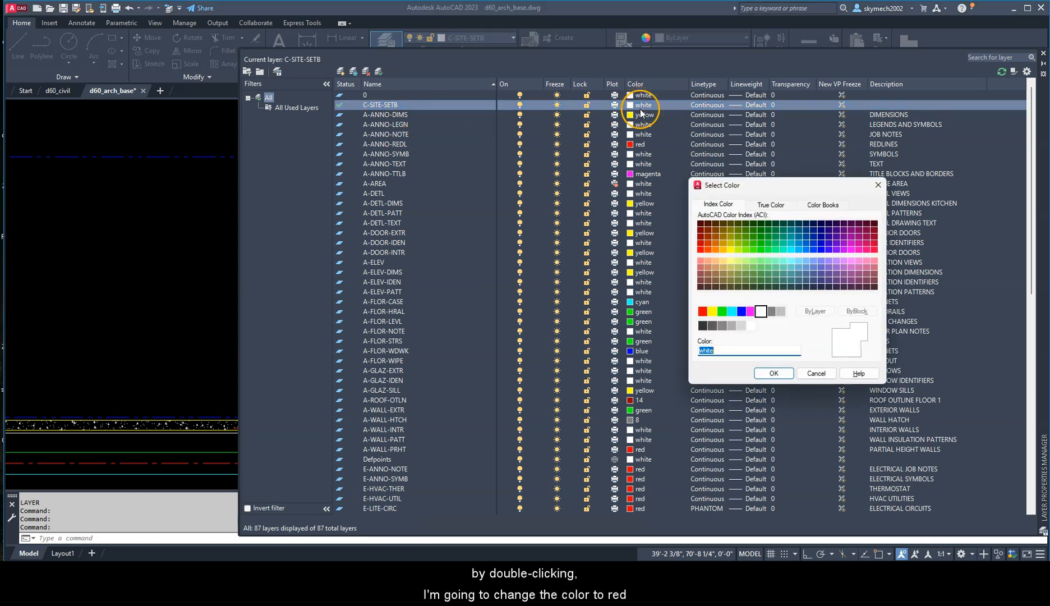
click(703, 311)
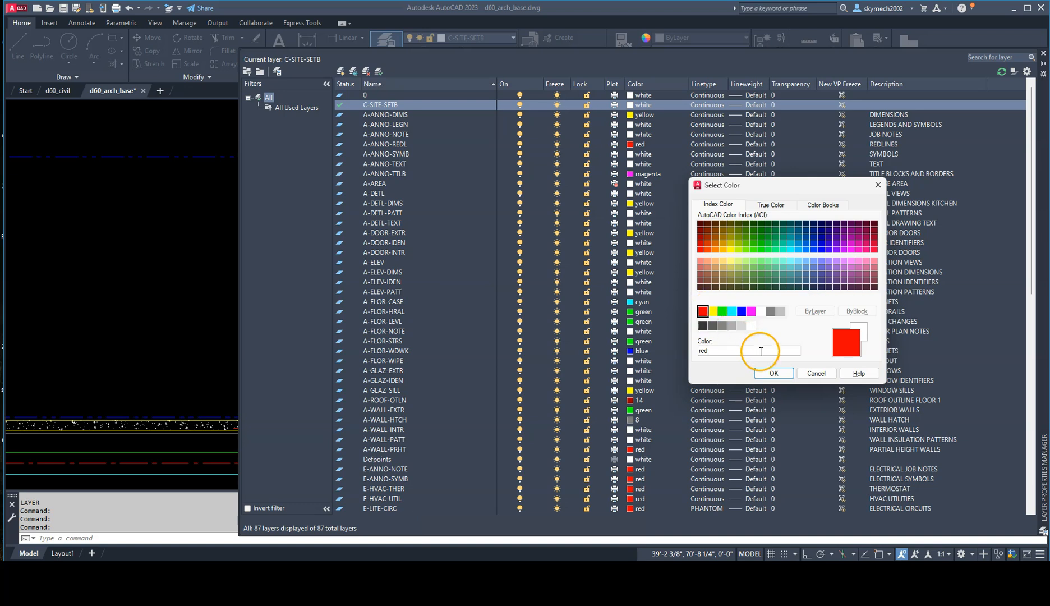
click(774, 373)
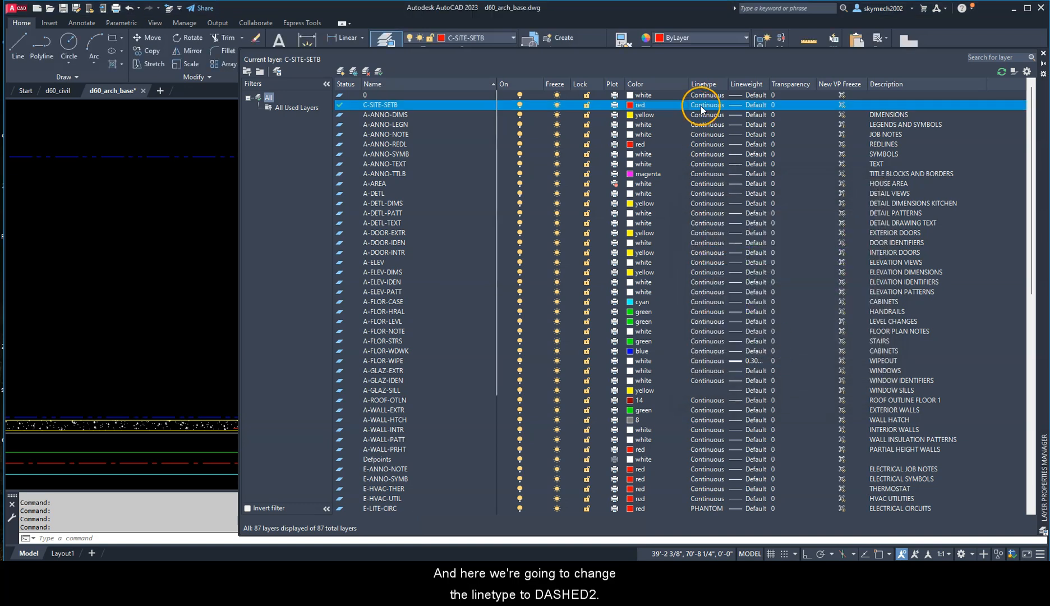
Step: Set the C-SITE-SETB layer's linetype to DASHED2 and close the layer manager
click(701, 106)
click(399, 226)
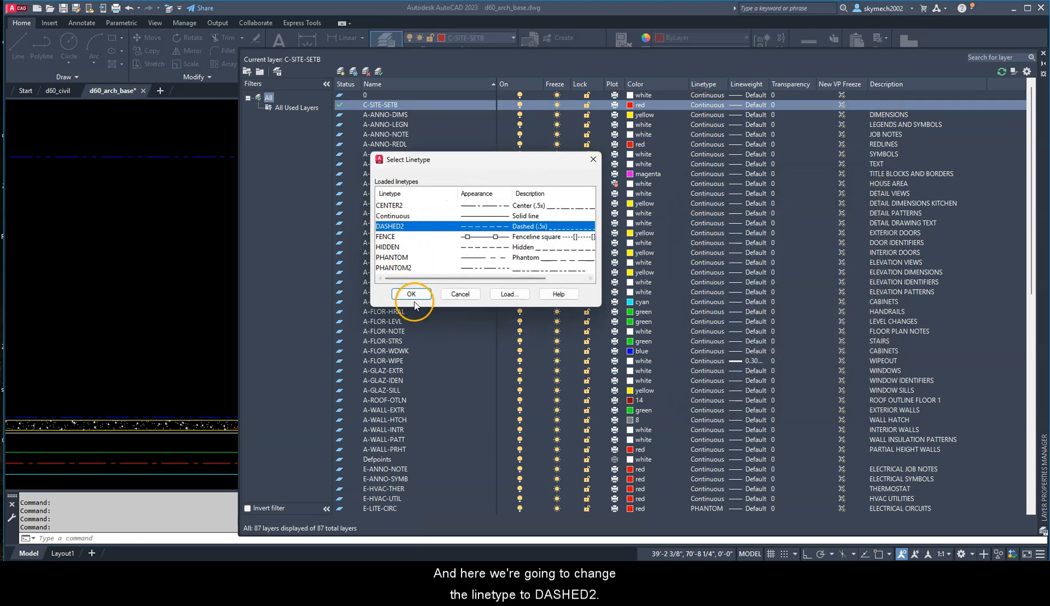
click(410, 294)
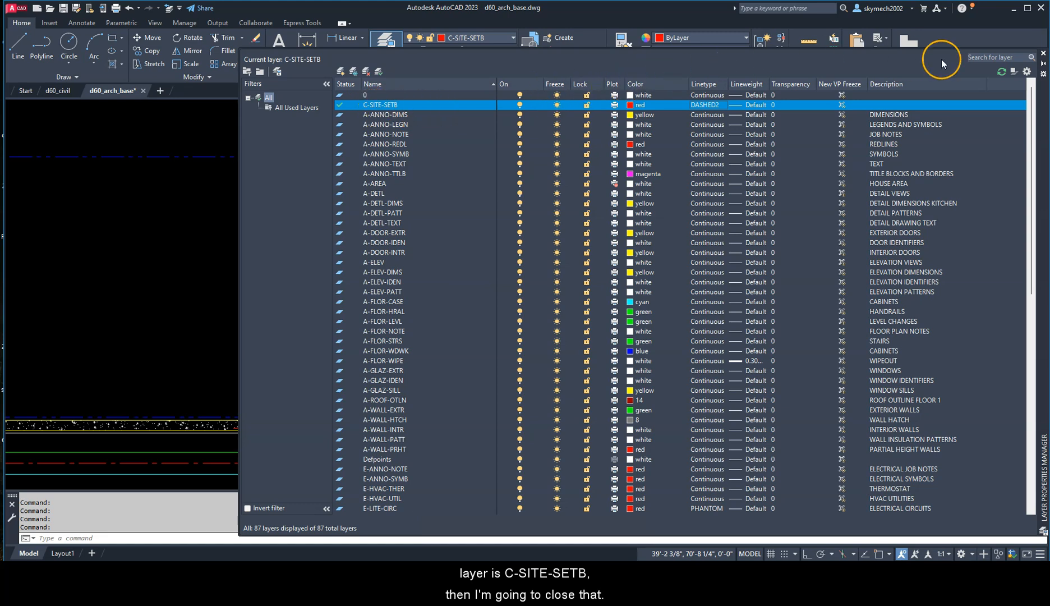
click(1043, 54)
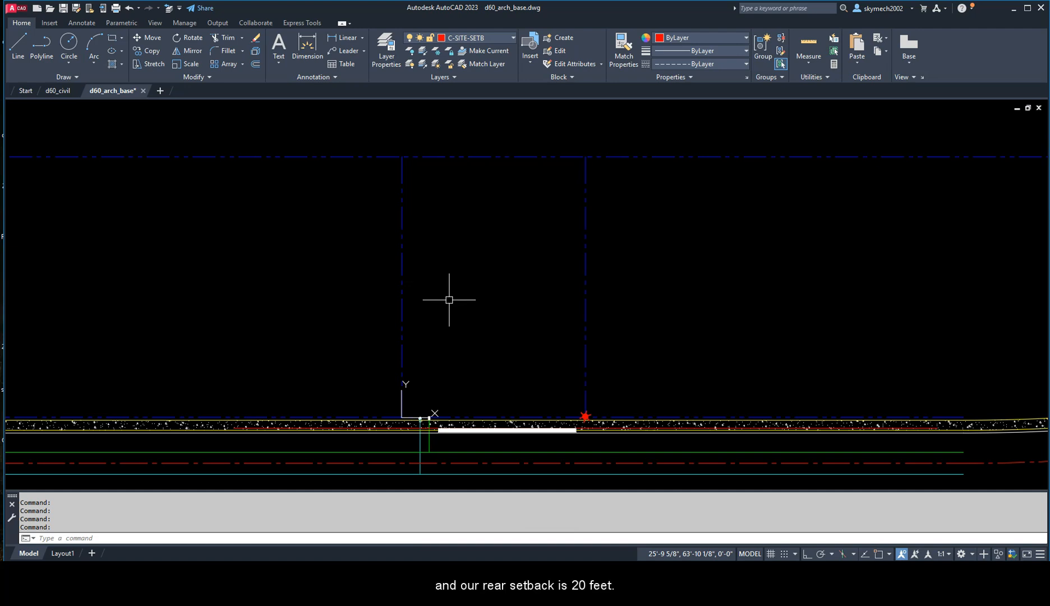
Step: Start the Offset command and set its Layer option to Current so offset lines land on the active layer
text(O)
key(Return)
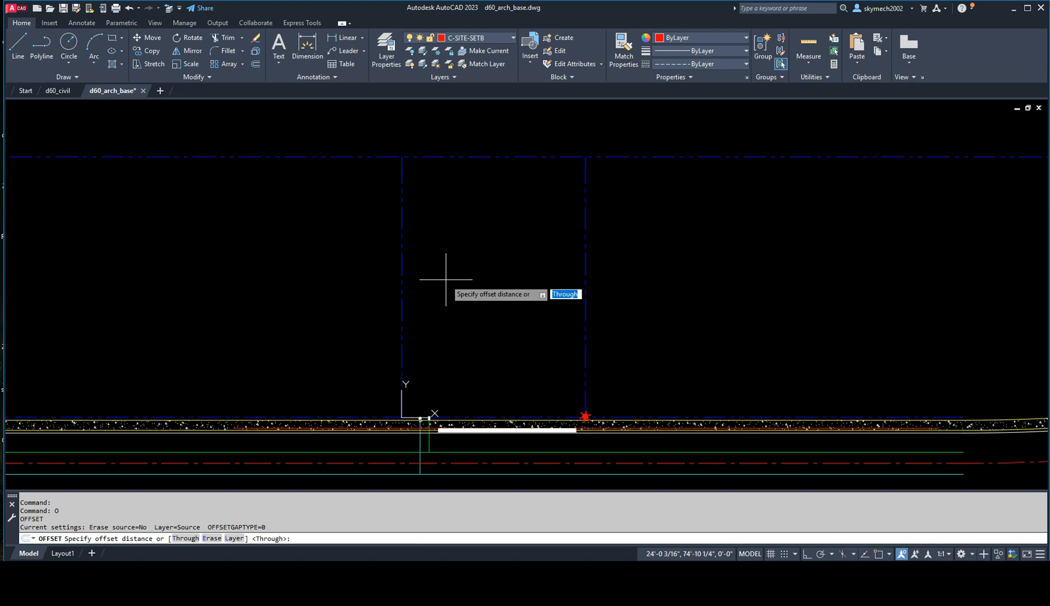
key(F2)
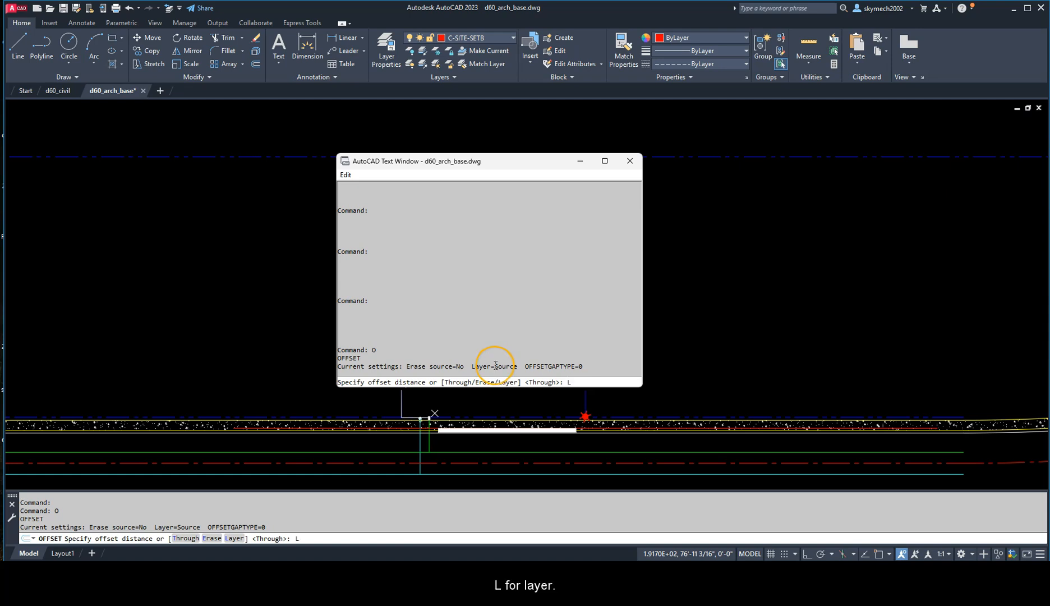
key(Return)
key(F2)
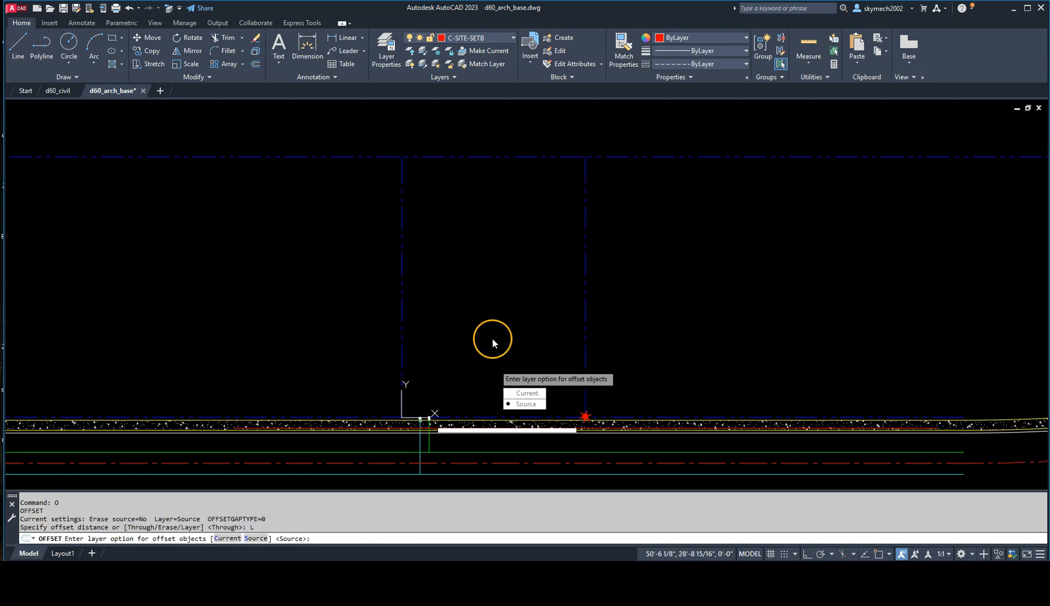
click(522, 393)
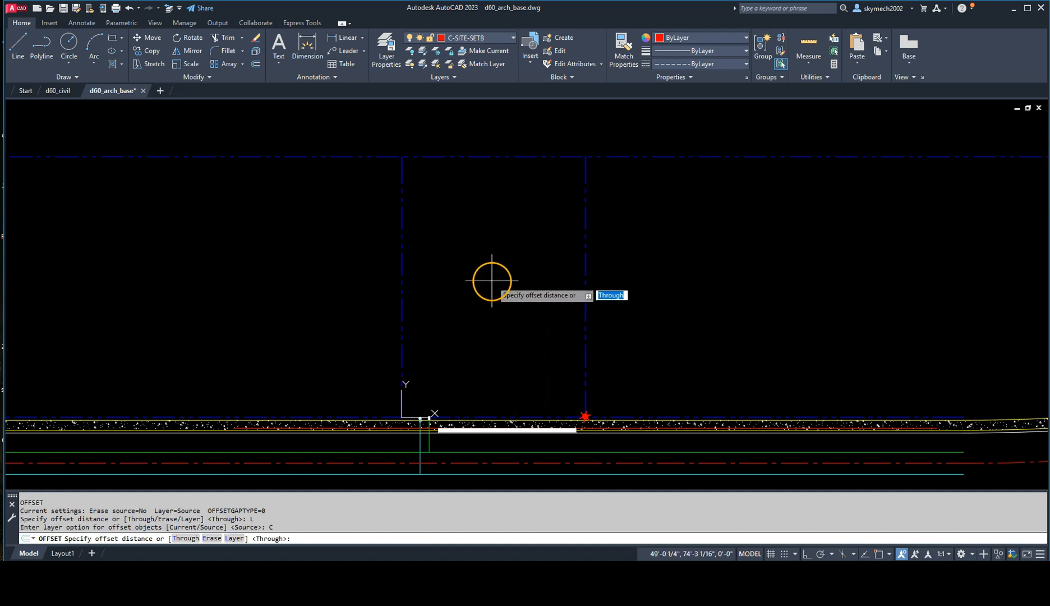
Step: Offset lot 21's front property line and its left side property line 15' into the lot
text(15)
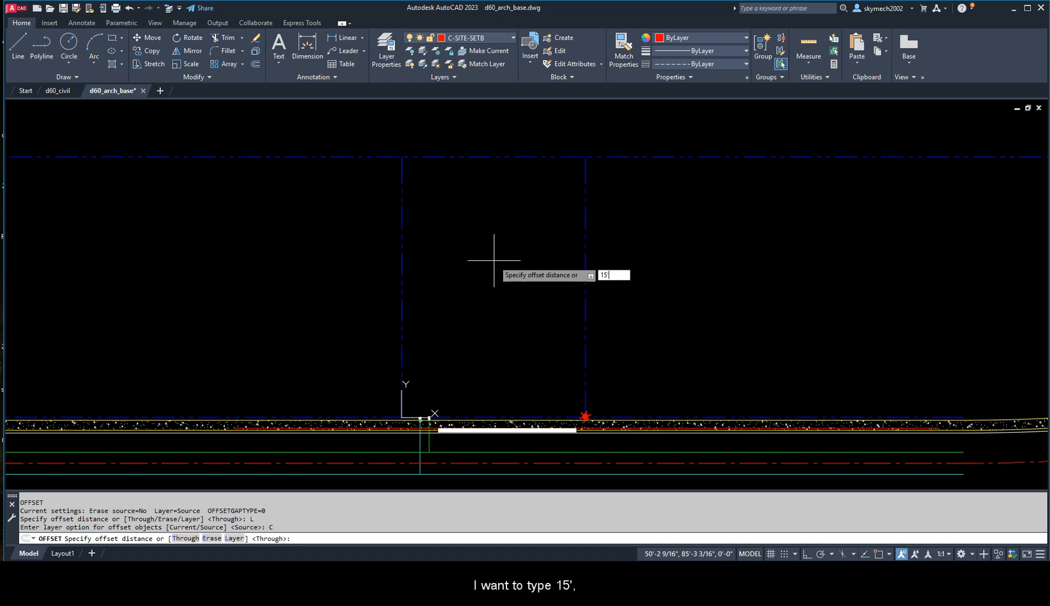
text(')
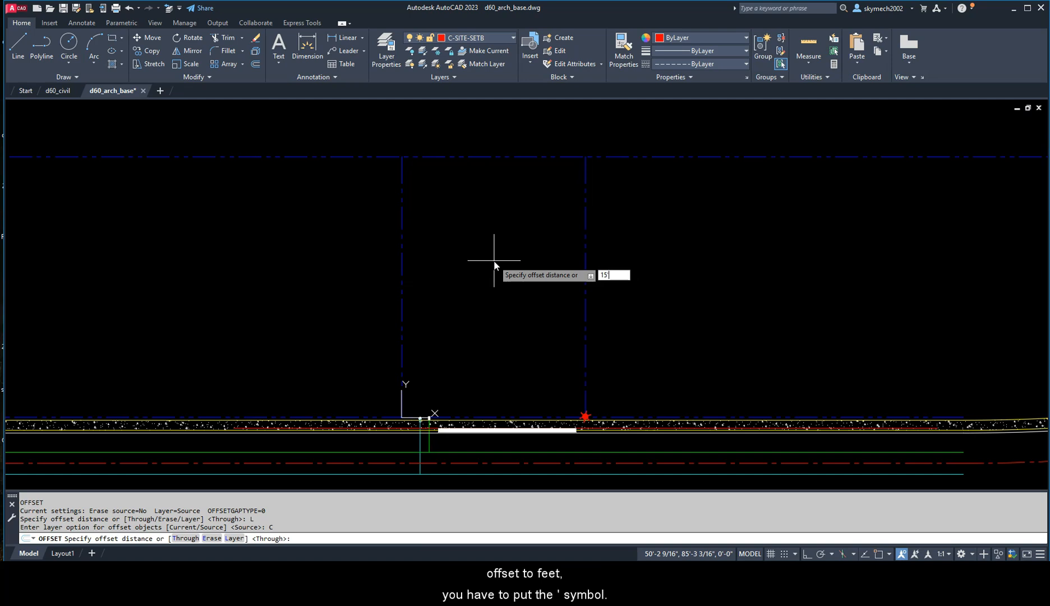
key(Return)
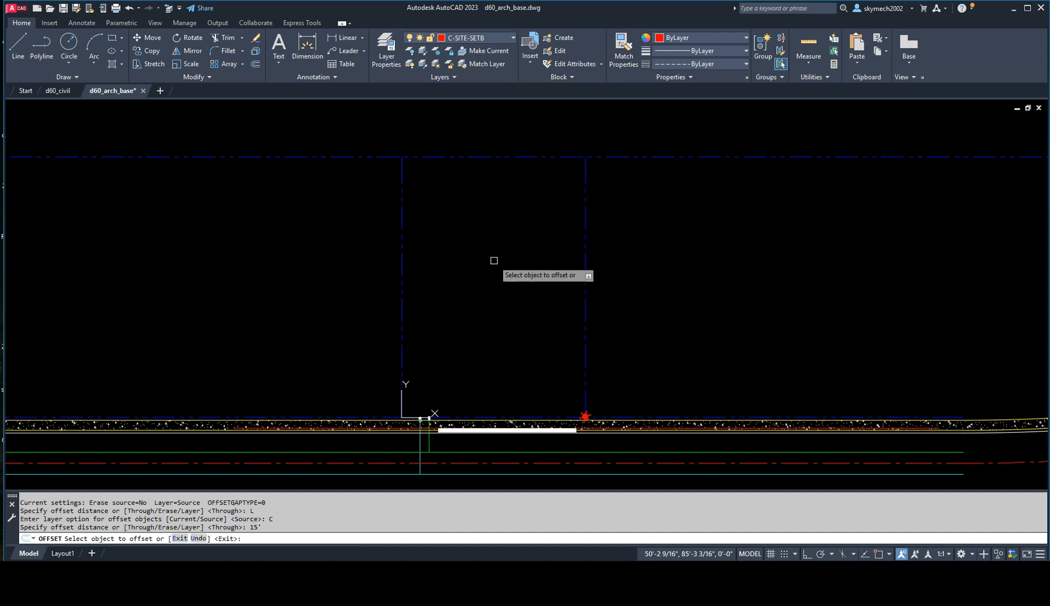
scroll(509, 418, up, 6)
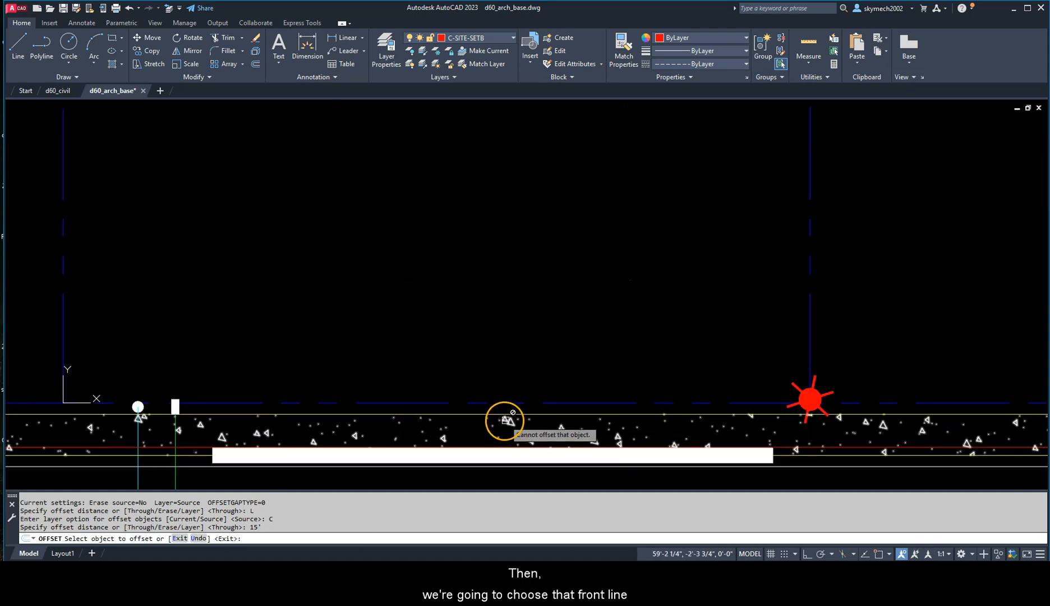
click(481, 404)
scroll(485, 314, down, 5)
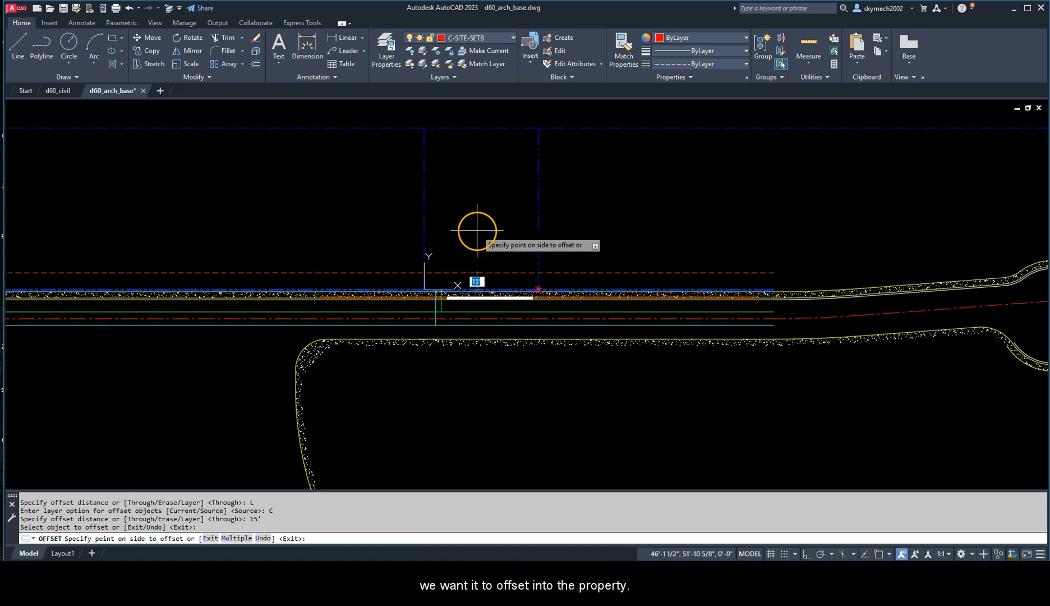
click(485, 189)
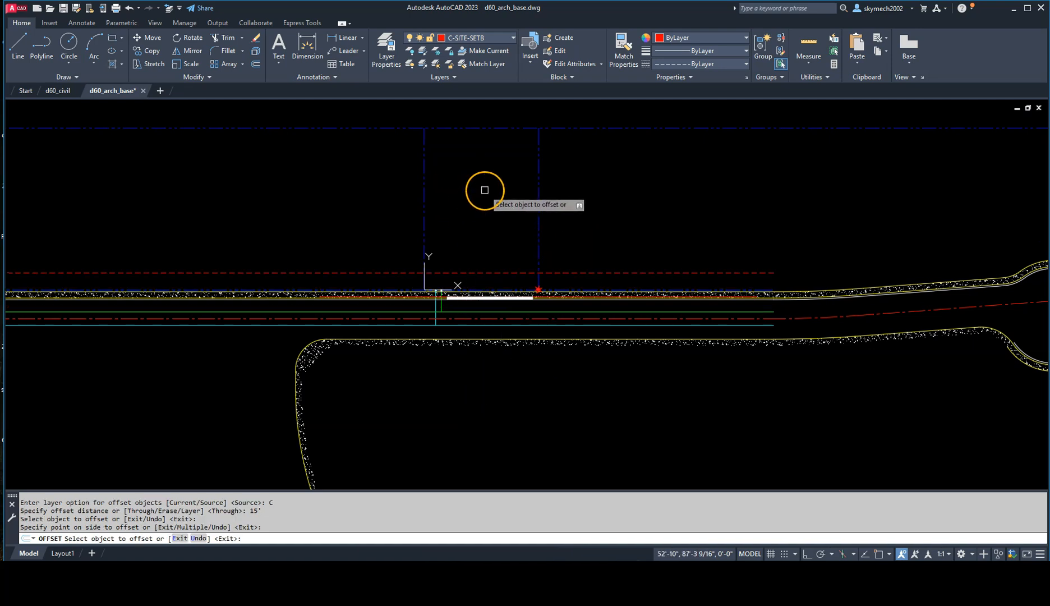
click(425, 196)
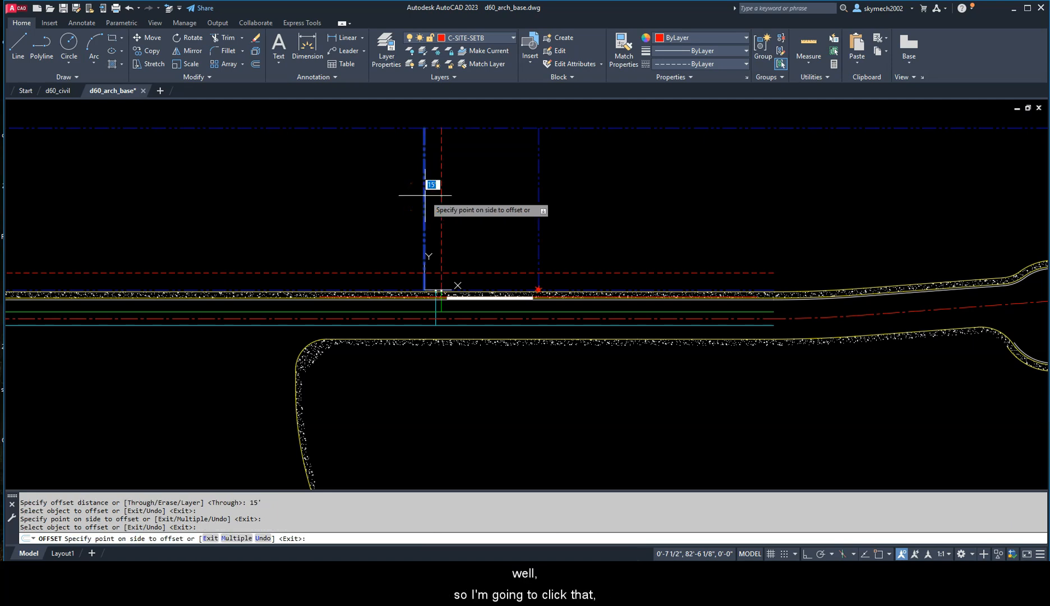
click(522, 197)
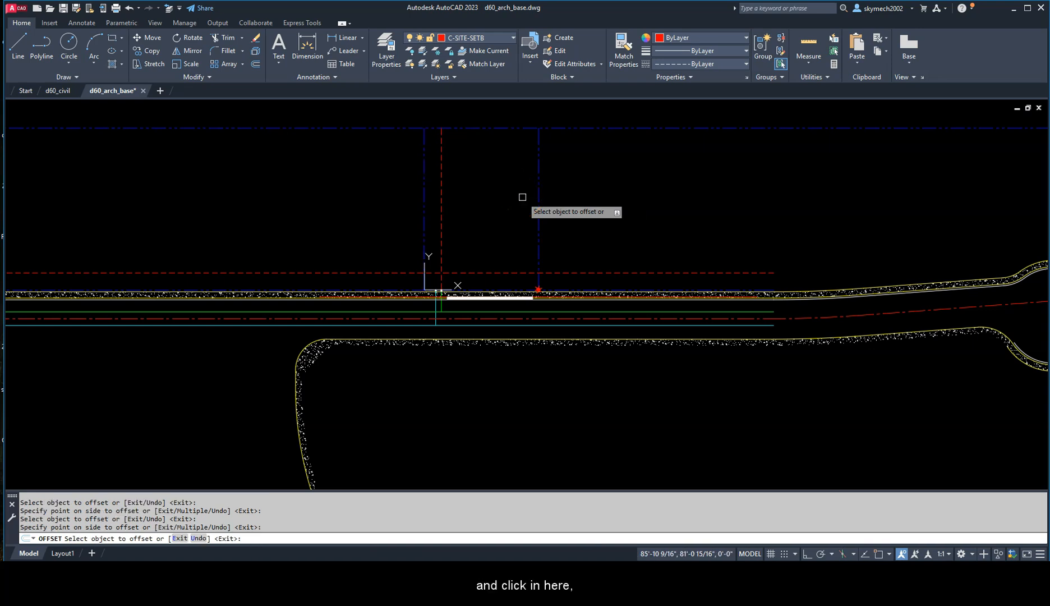
Step: Offset lot 21's right side property line 15' into the lot and end the Offset command
click(539, 195)
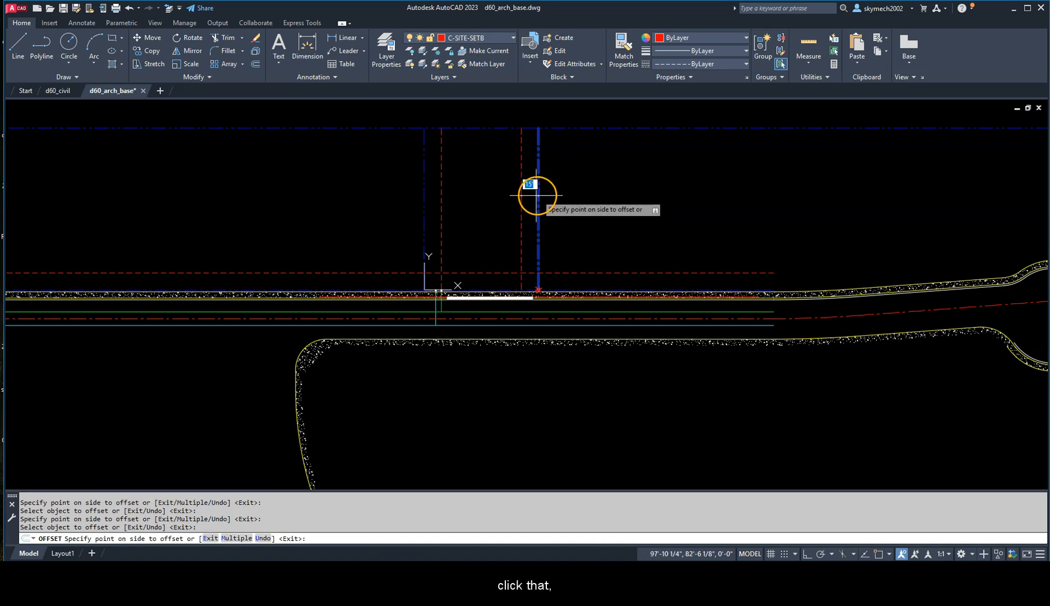
click(450, 196)
key(Escape)
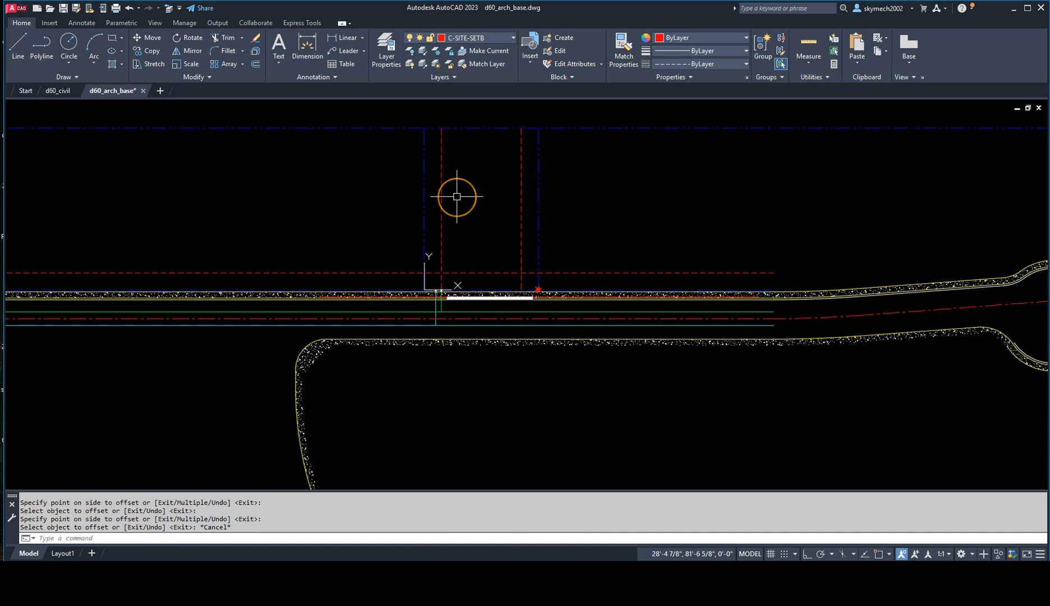
text(o)
key(Return)
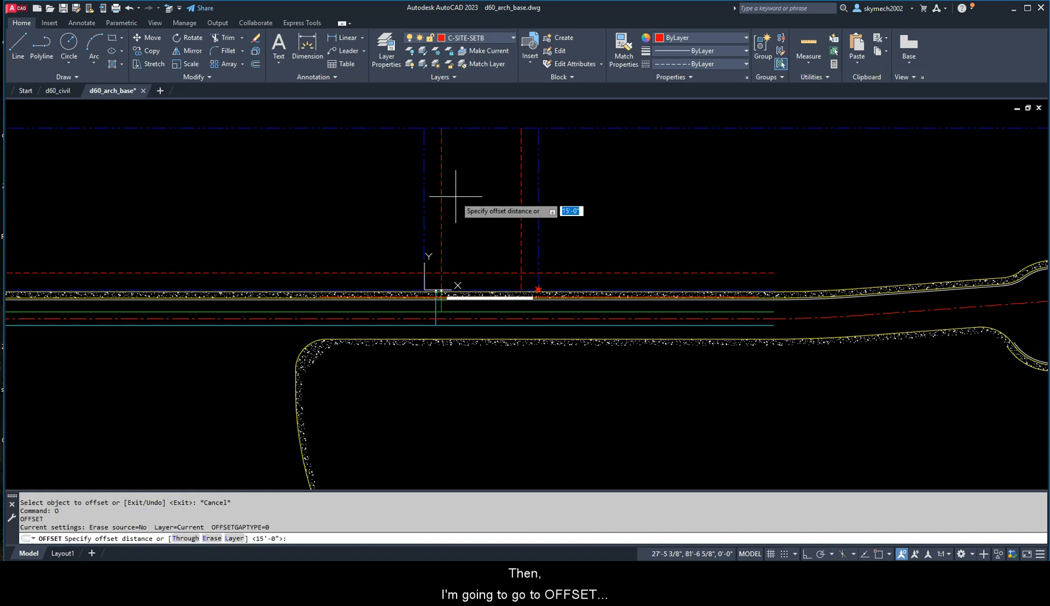
key(Return)
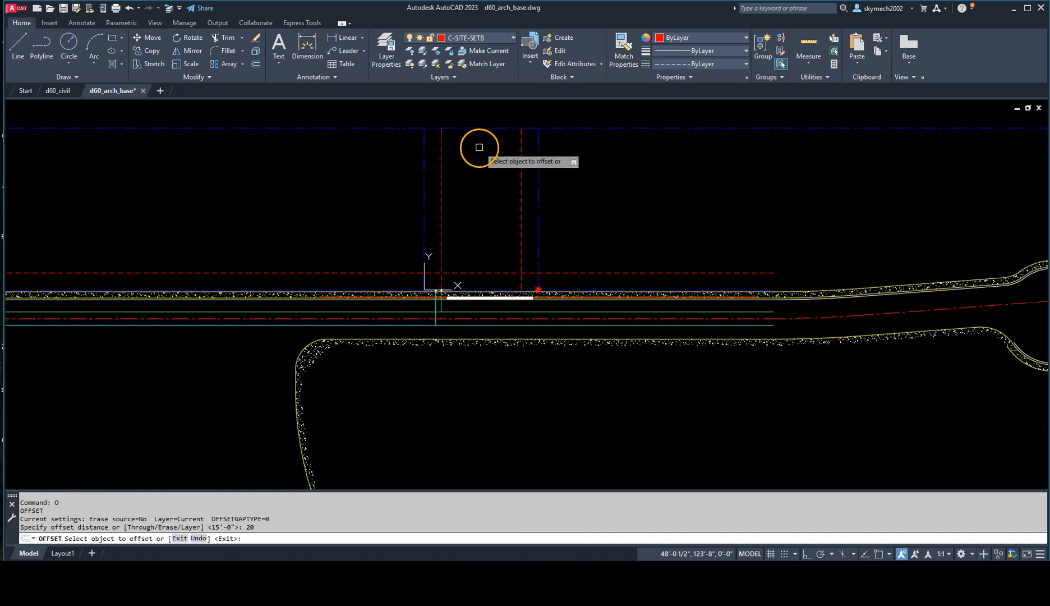
click(482, 128)
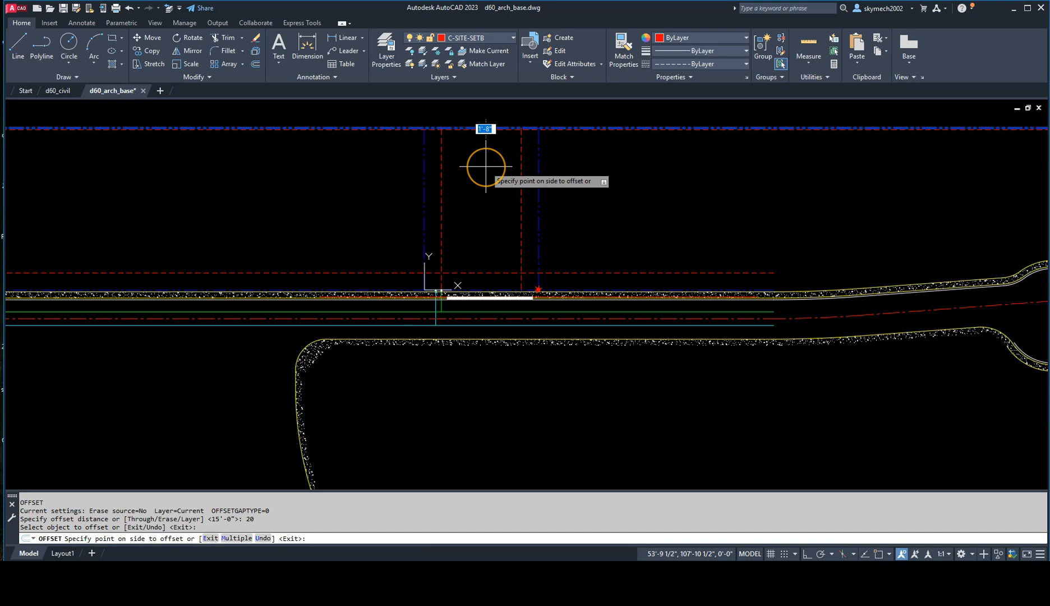
scroll(486, 166, up, 2)
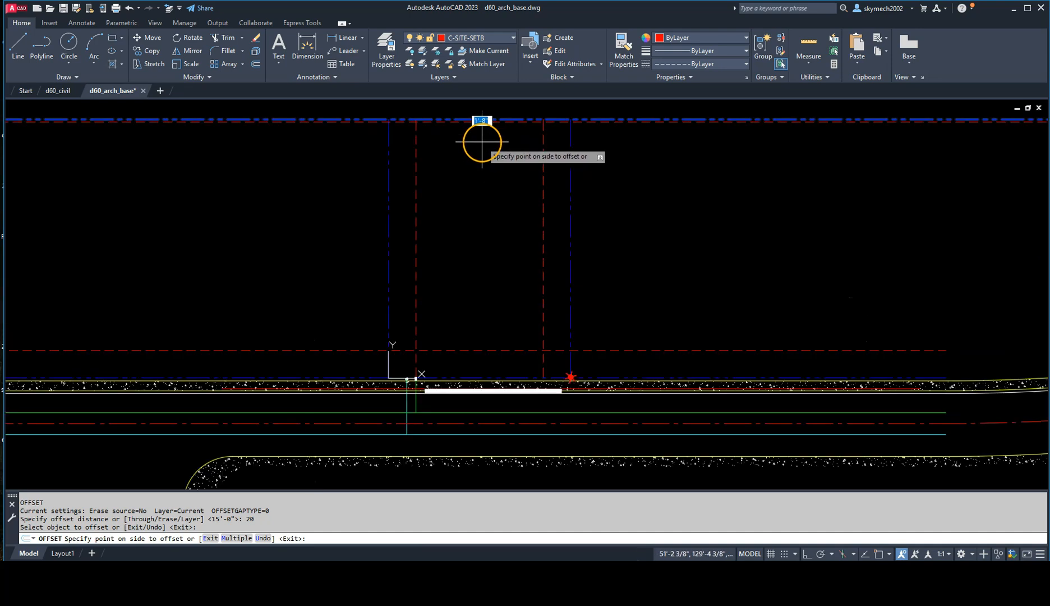
middle_drag(481, 138, 490, 219)
scroll(488, 190, up, 2)
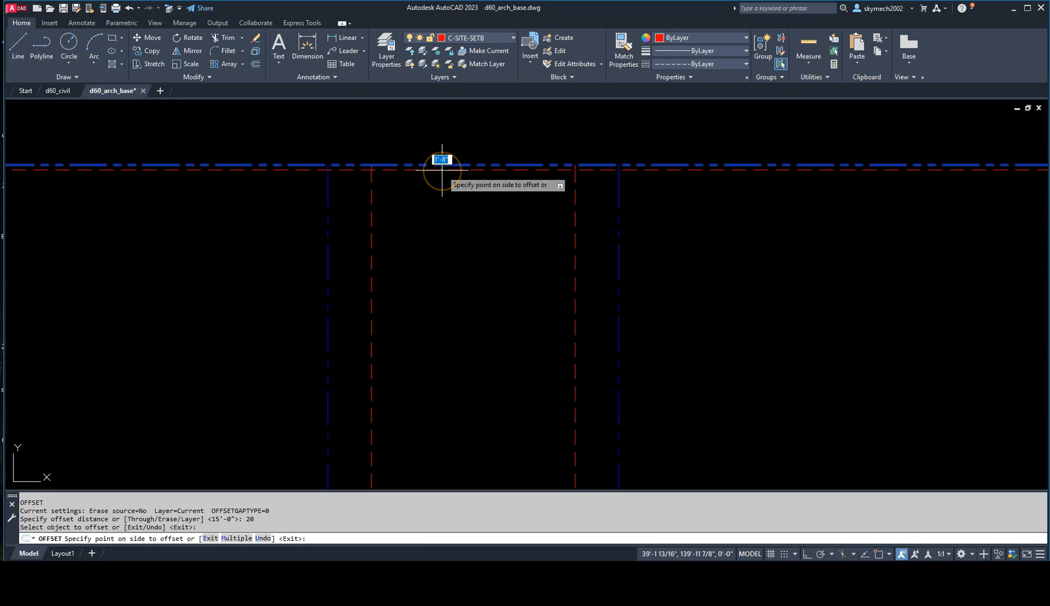
key(Escape)
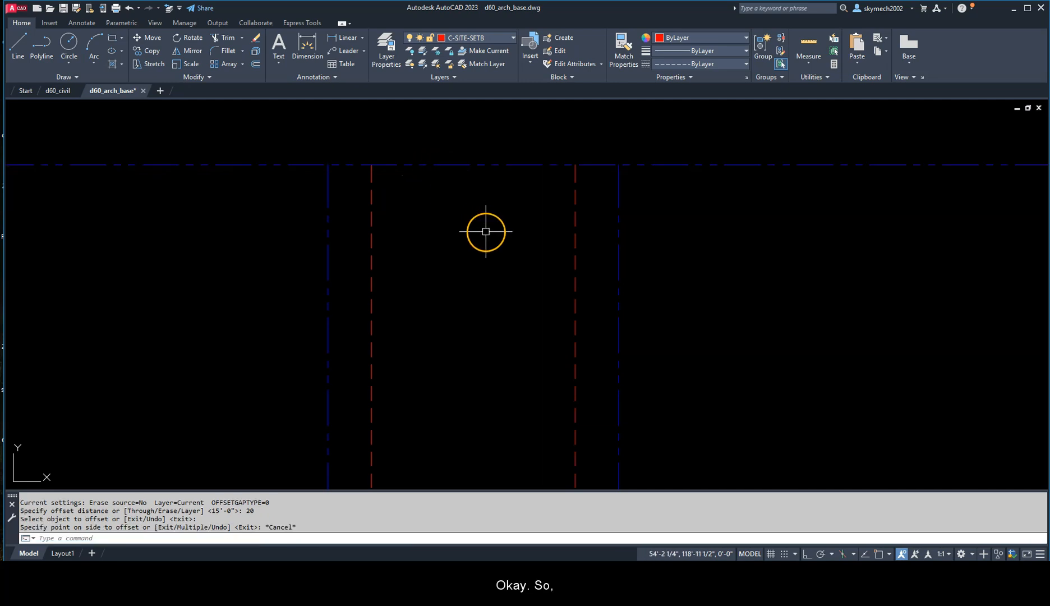
Step: Offset lot 21's back property line 20' into the lot
text(O)
key(Return)
text(20')
key(Return)
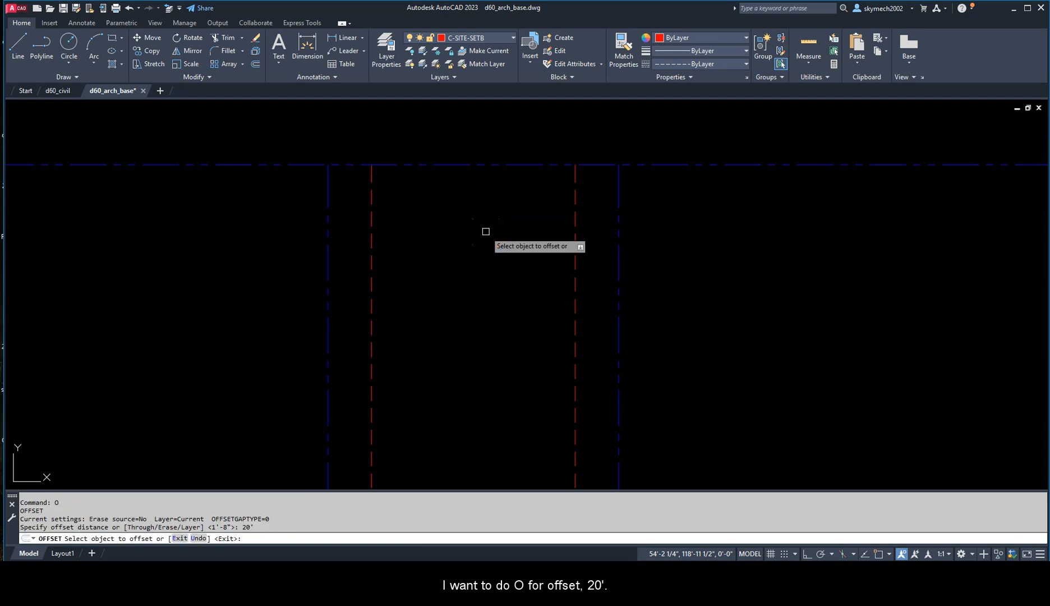
click(490, 165)
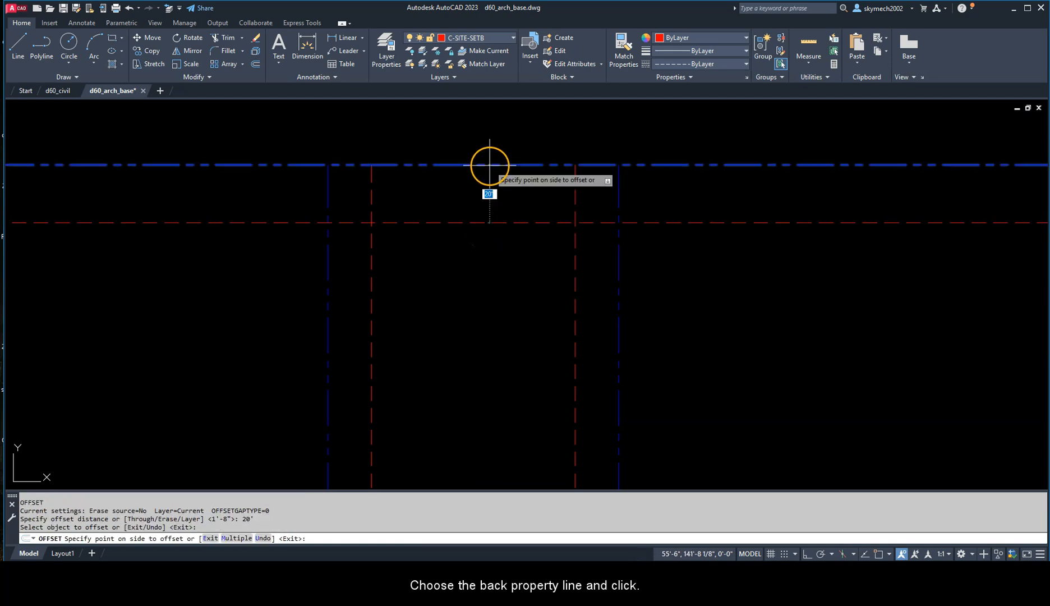
click(492, 315)
key(Escape)
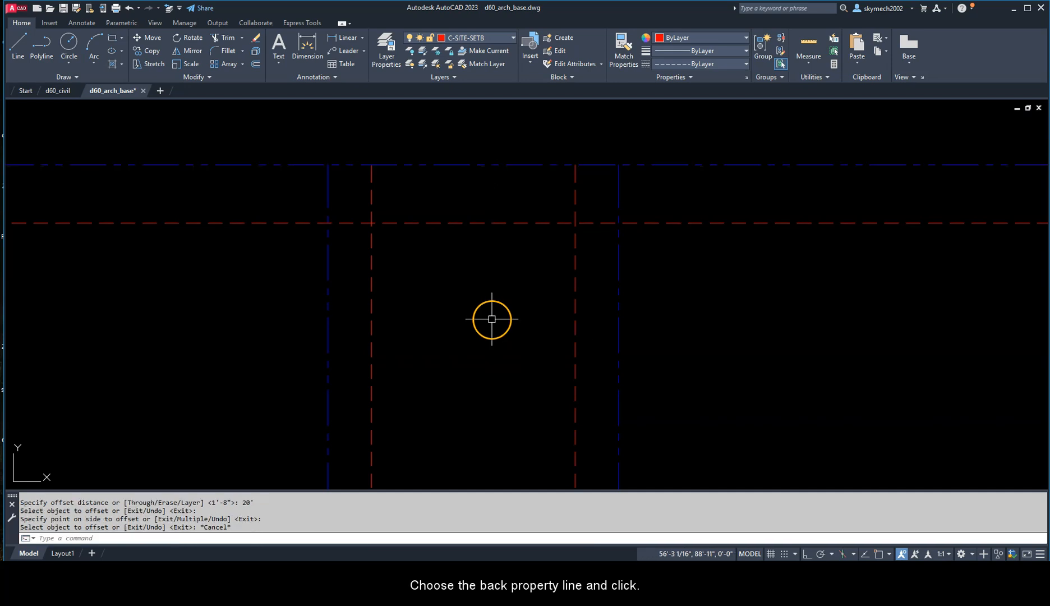
Step: Fillet the rear setback line to both side setback lines with a radius of 0 to form the two back corners
scroll(486, 337, down, 3)
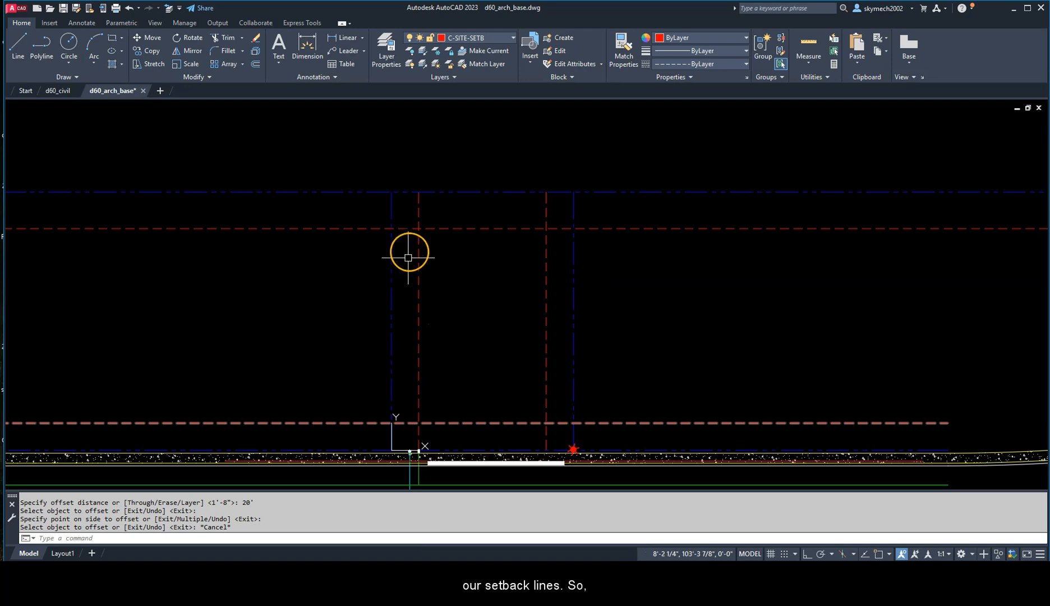
text(f)
key(Return)
text(r)
key(Return)
text(0)
key(Return)
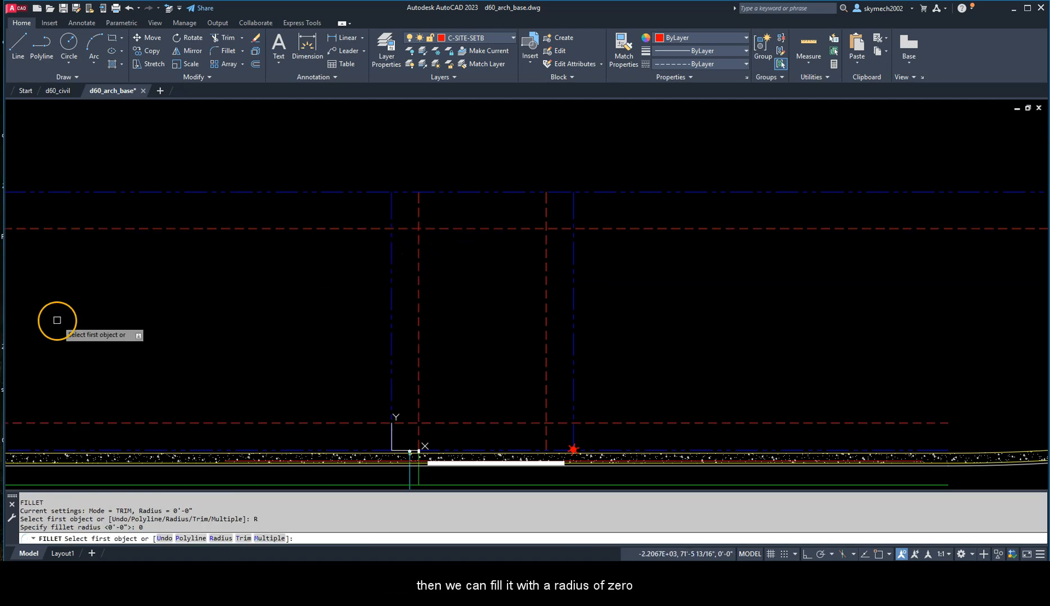
click(418, 241)
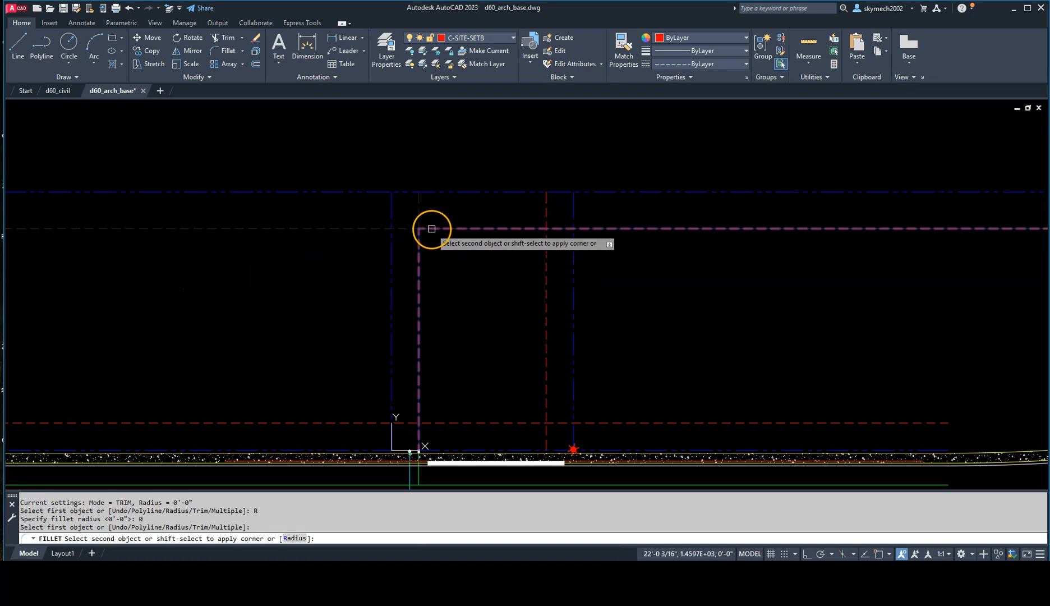
click(547, 251)
Step: Fillet the front setback line to both side setback lines with the zero radius to close the setback rectangle
key(Return)
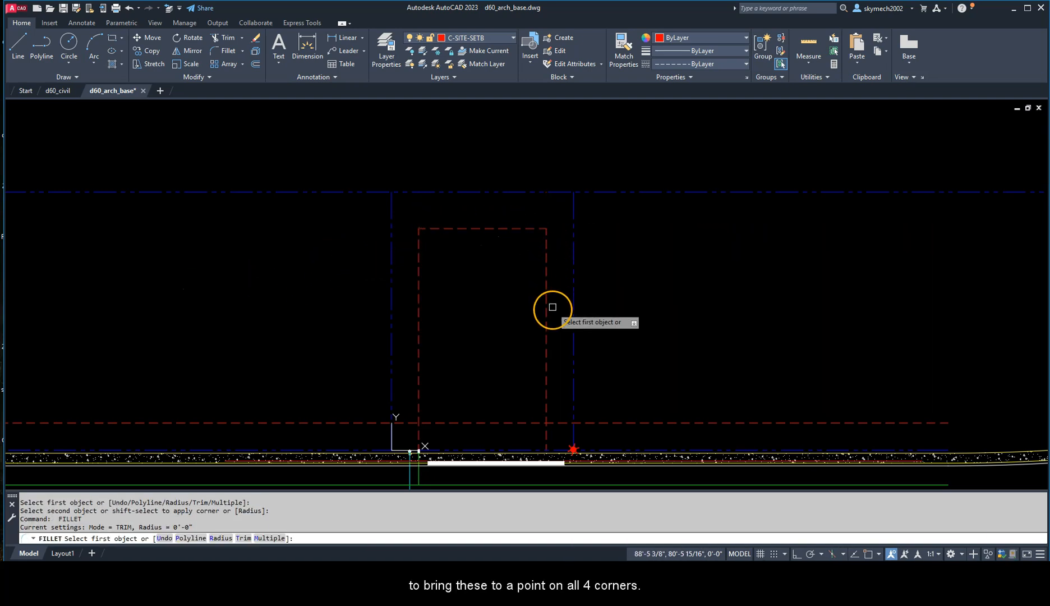
click(546, 328)
click(477, 422)
key(Return)
click(419, 394)
click(443, 422)
key(Escape)
Step: List the front setback line's data, review its layer, object type, endpoint coordinates and length, and close the text window
middle_drag(622, 265, 693, 210)
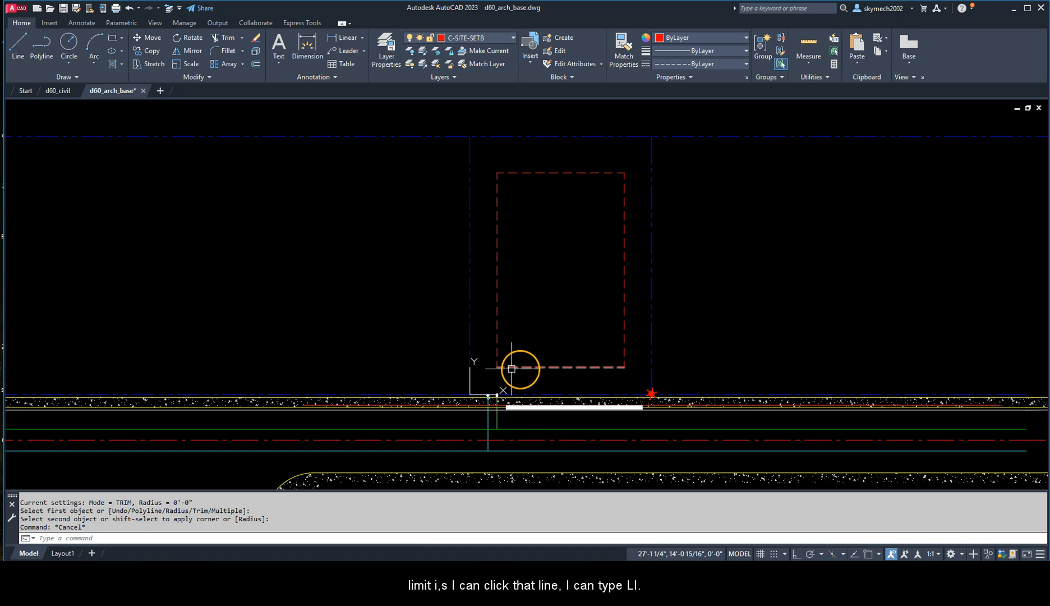
click(597, 368)
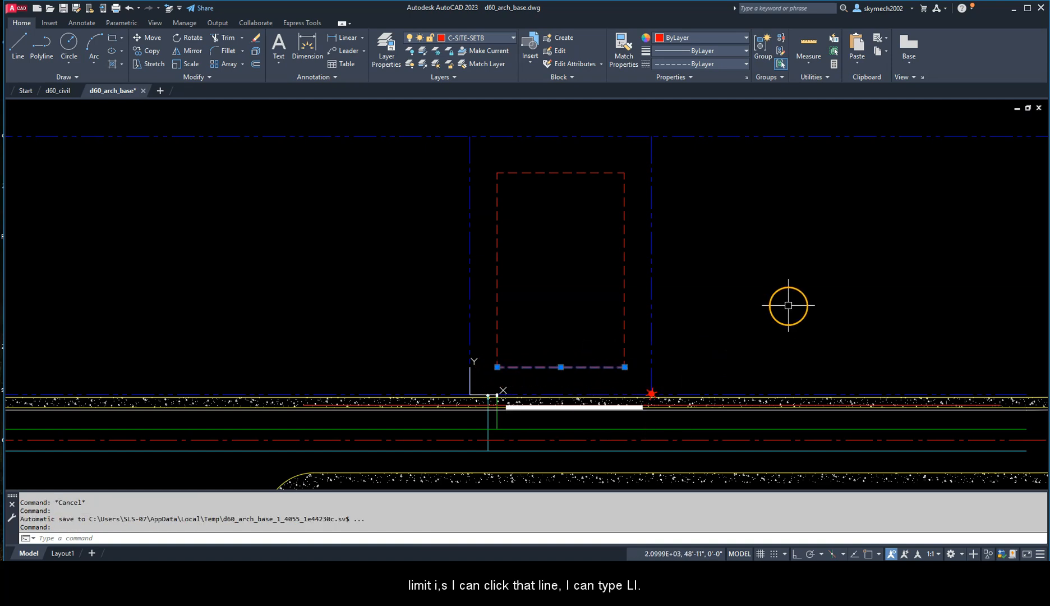
text(l)
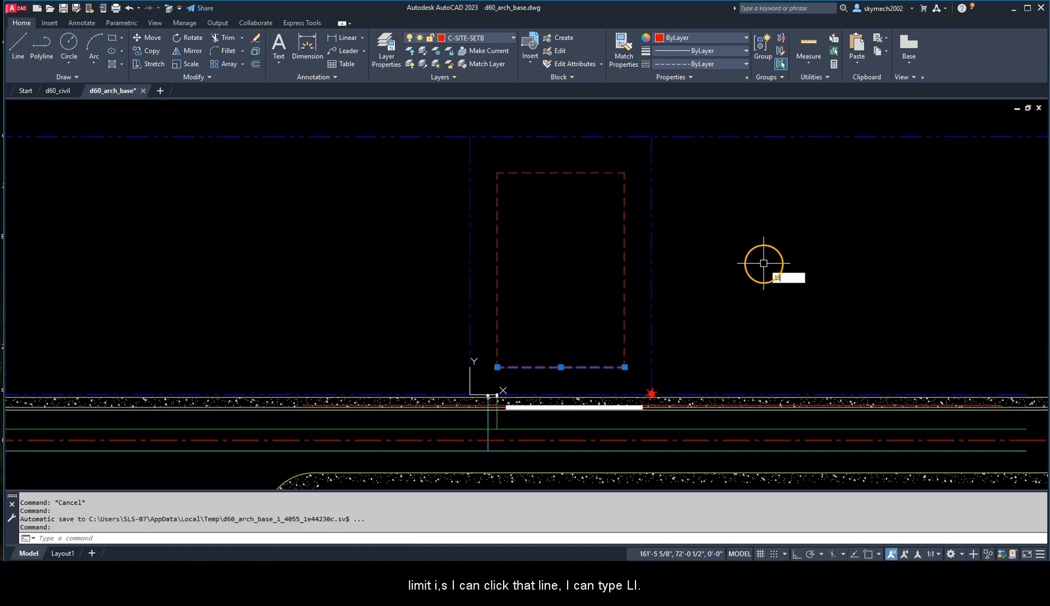
text(i)
key(Return)
drag(488, 165, 548, 100)
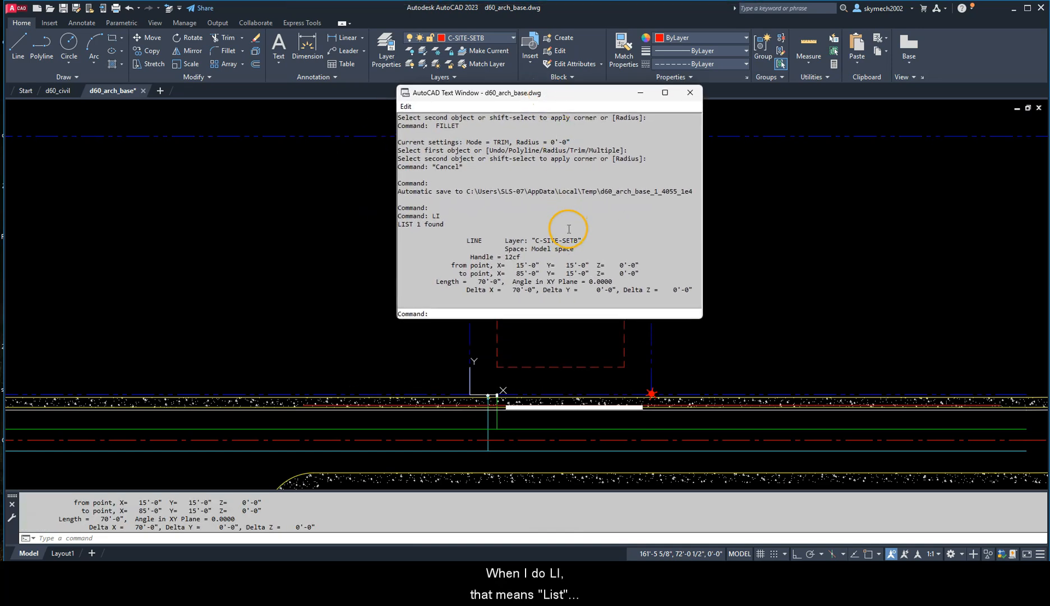
drag(520, 240, 582, 240)
click(472, 241)
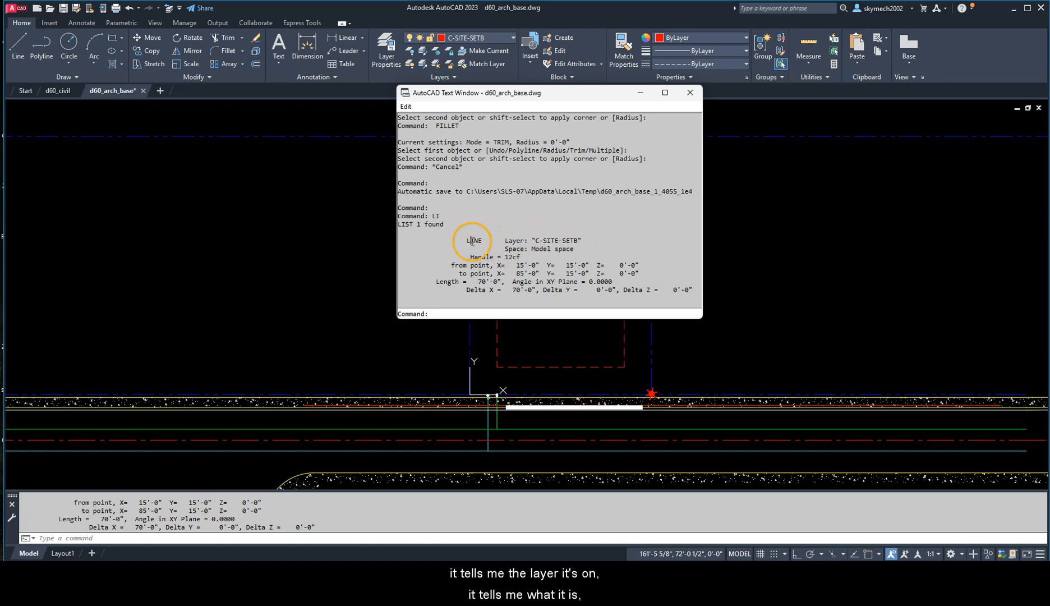
drag(451, 264, 587, 273)
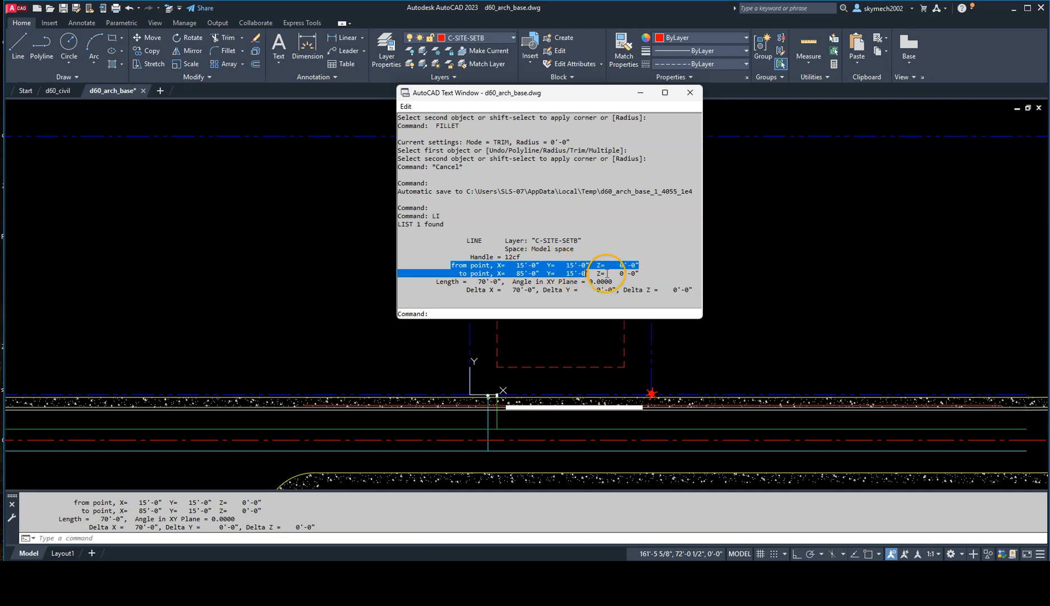
drag(474, 283, 498, 284)
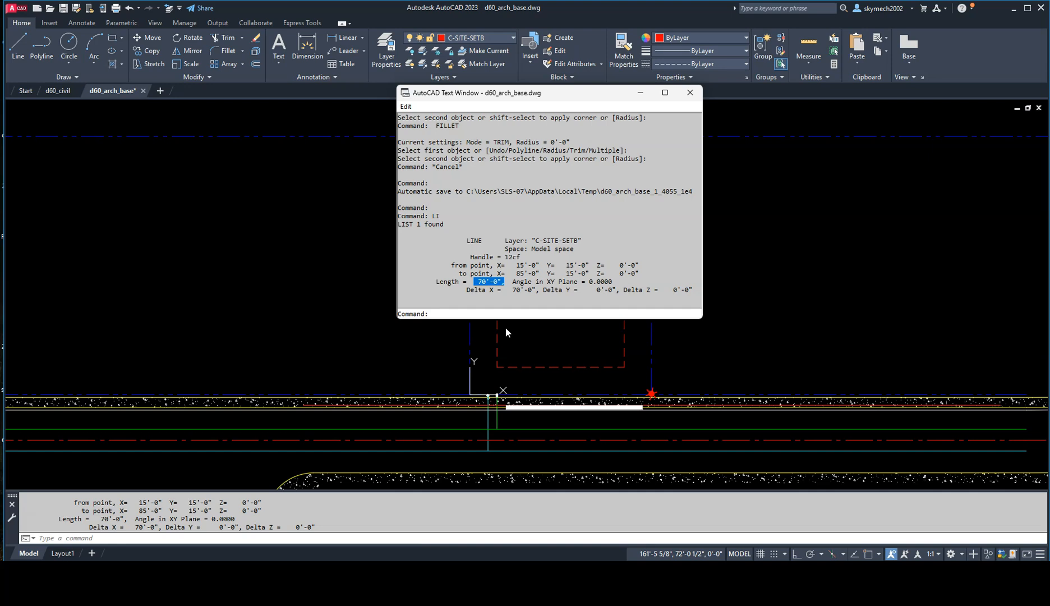
click(689, 94)
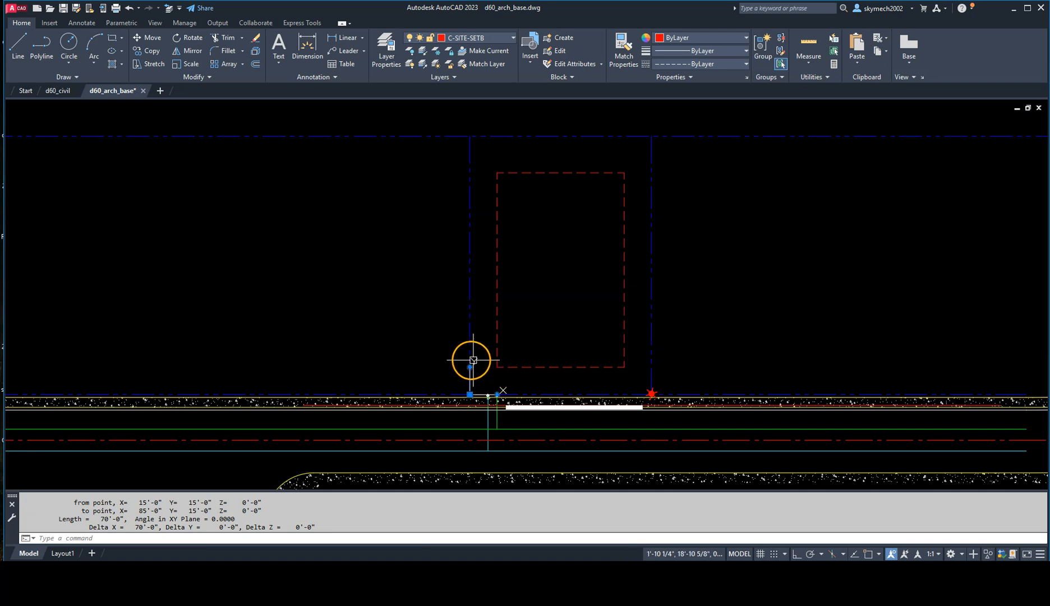
Step: Reset the UCS to World
mouse_move(470, 396)
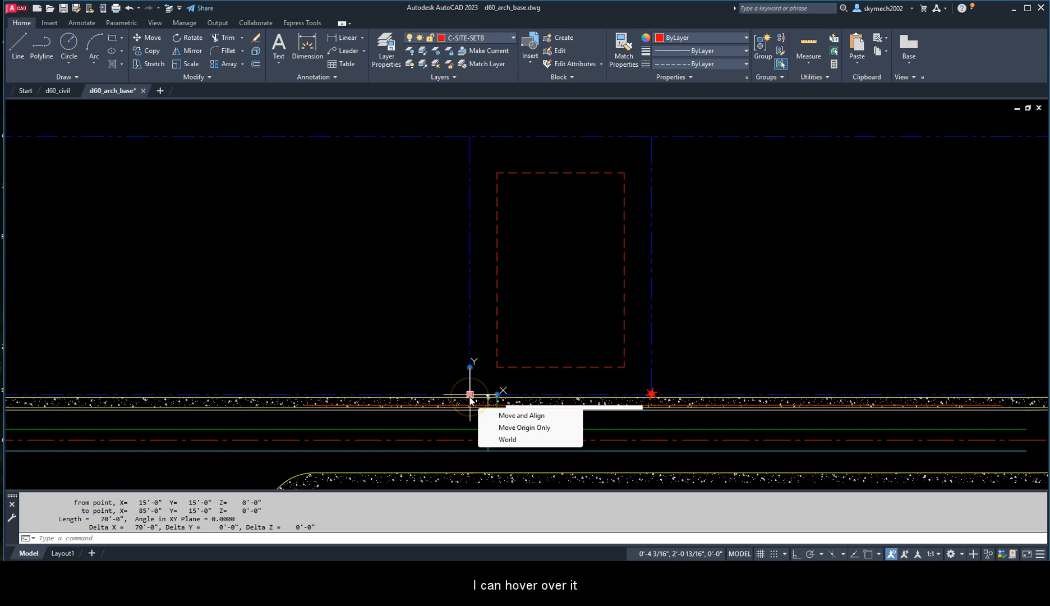
click(508, 440)
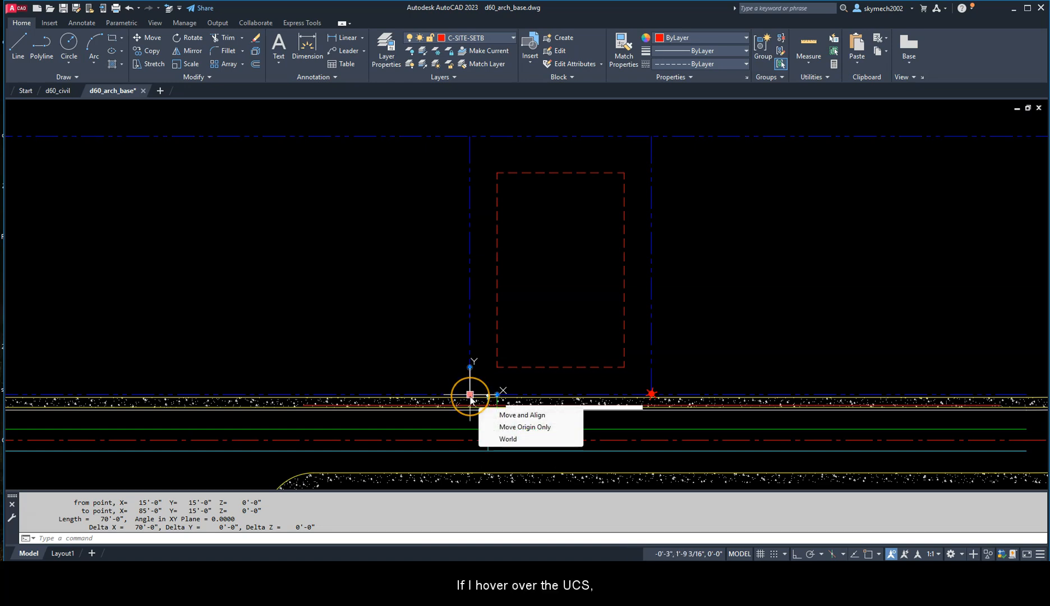
click(506, 441)
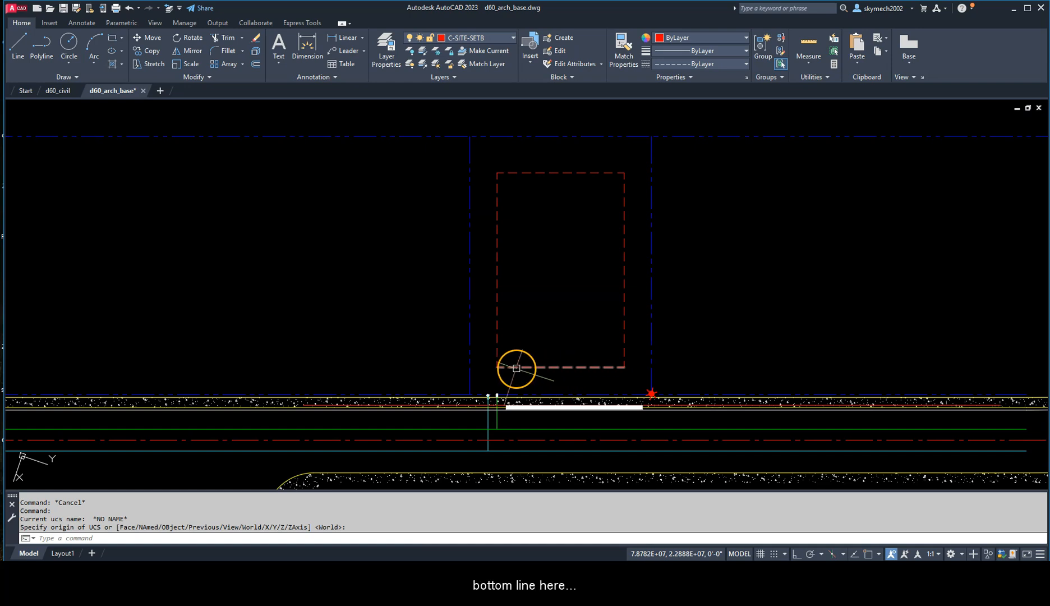
Step: Define a UCS with its origin at lot 21's lower-left corner endpoint and its X-axis through the lower-right corner endpoint
text(UCS)
key(Return)
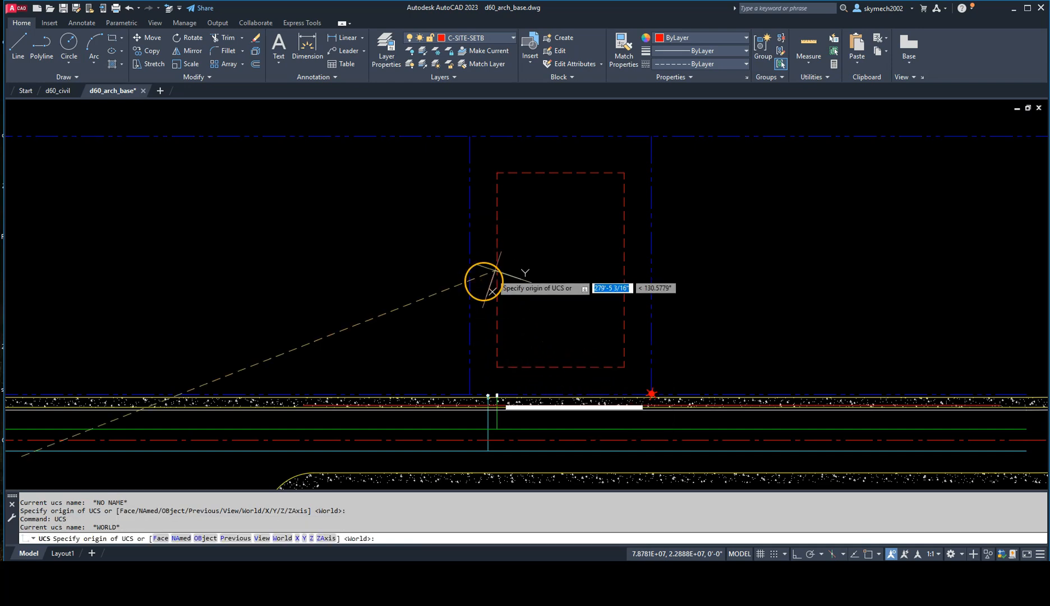
shift+right_click(468, 314)
key(e)
click(468, 316)
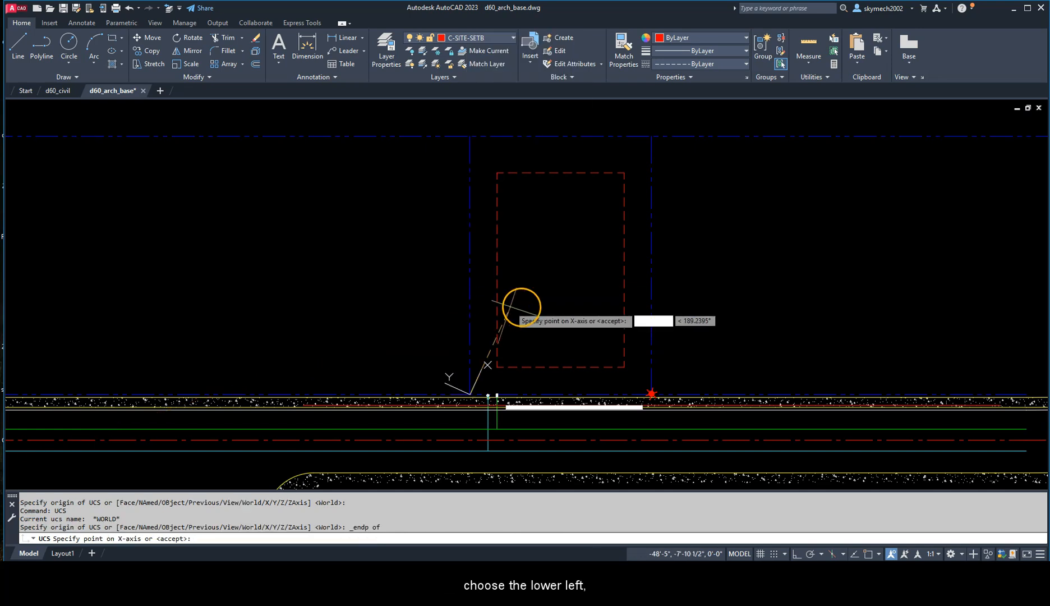
shift+right_click(655, 359)
key(e)
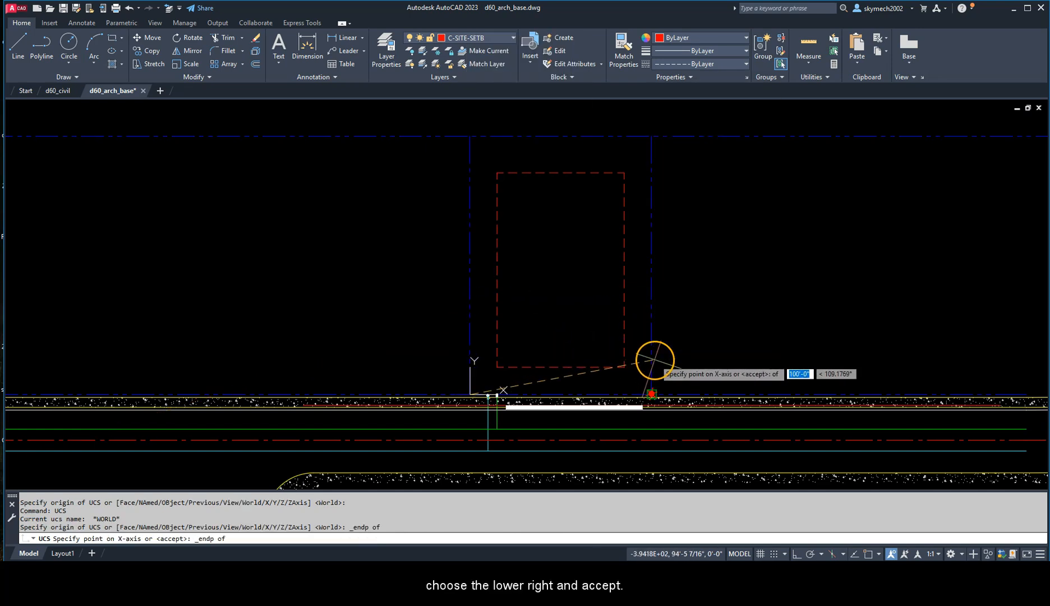
click(655, 359)
key(Return)
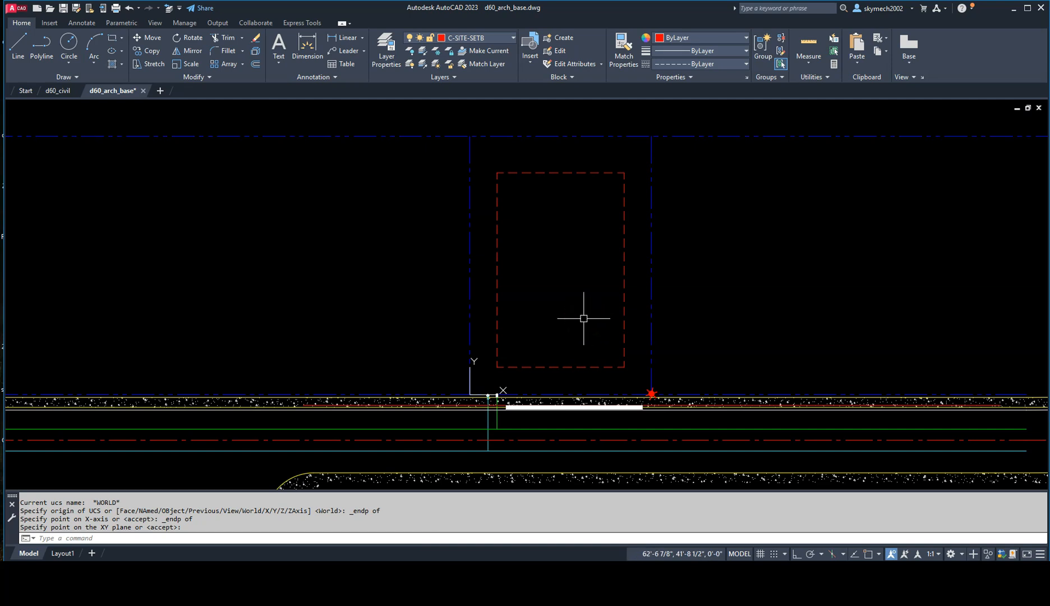
Step: List the front setback line again under the realigned UCS to check the buildable width
click(565, 368)
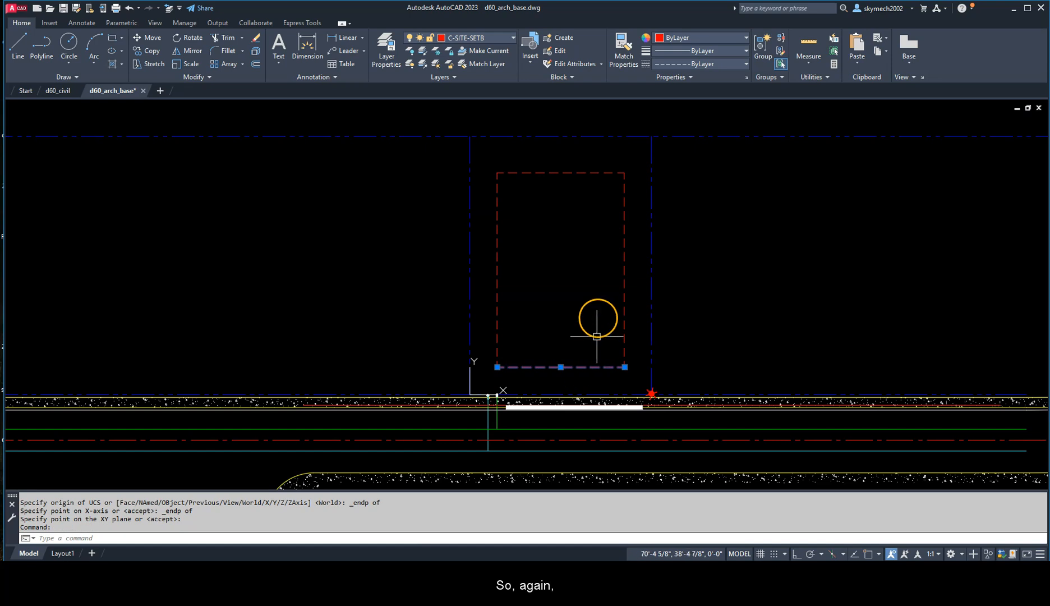
text(LI)
key(Return)
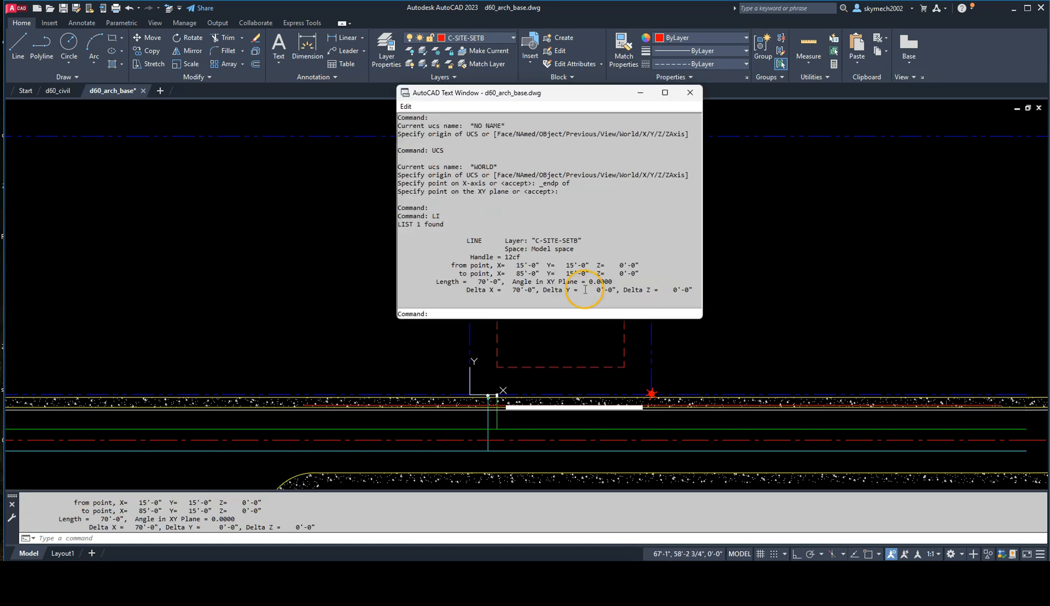
drag(475, 283, 477, 282)
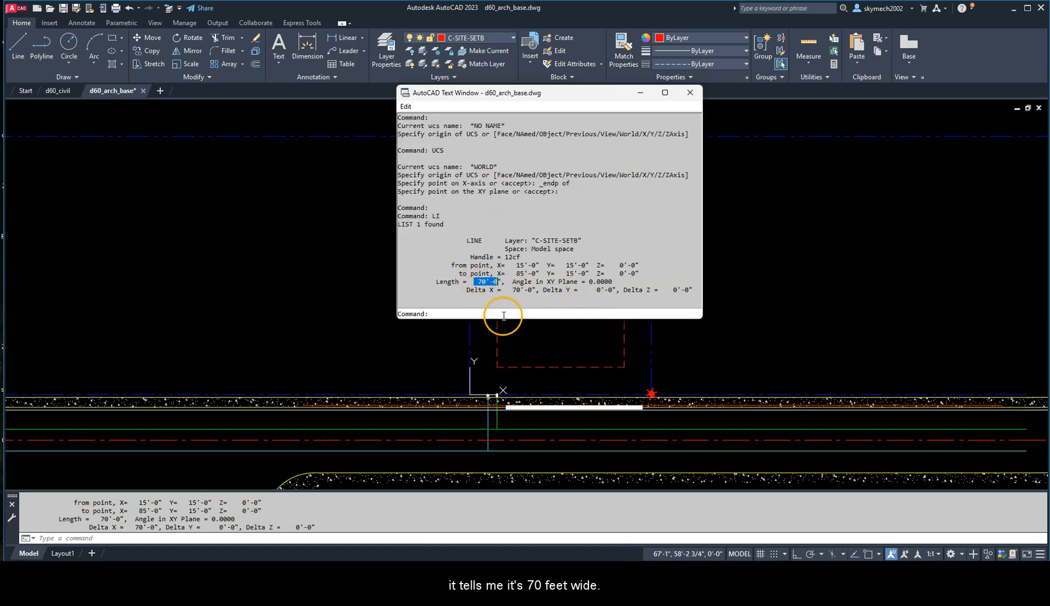
click(530, 340)
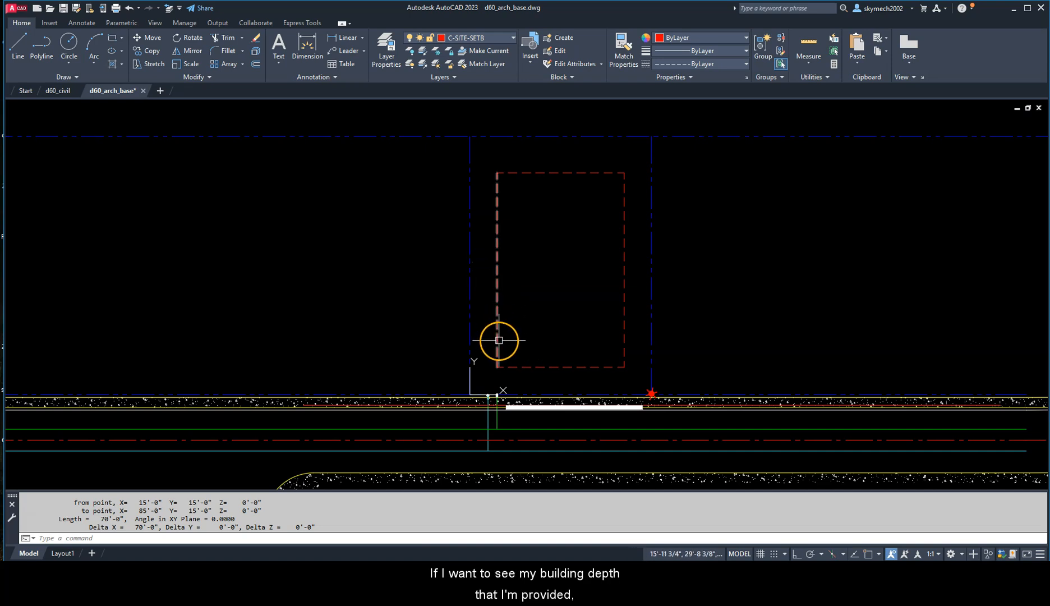
Step: List the left side setback line's data to check the buildable depth
click(497, 183)
text(LI)
key(Return)
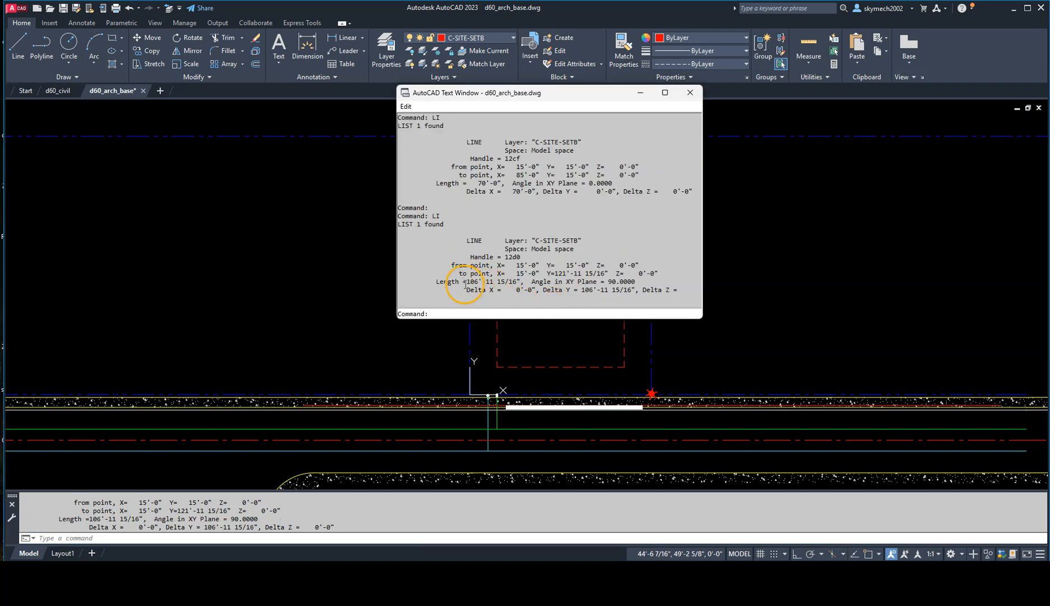
Step: Switch to Calculator, multiply 70 by 107 to work out lot 21's buildable area, and return to the setback drawing in AutoCAD
drag(464, 282, 495, 282)
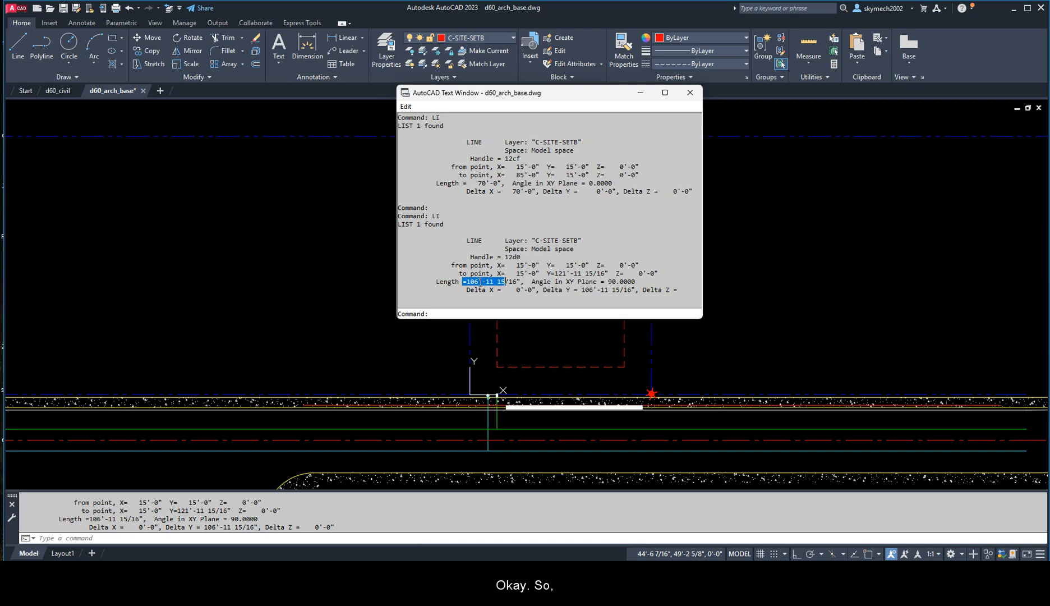
click(648, 575)
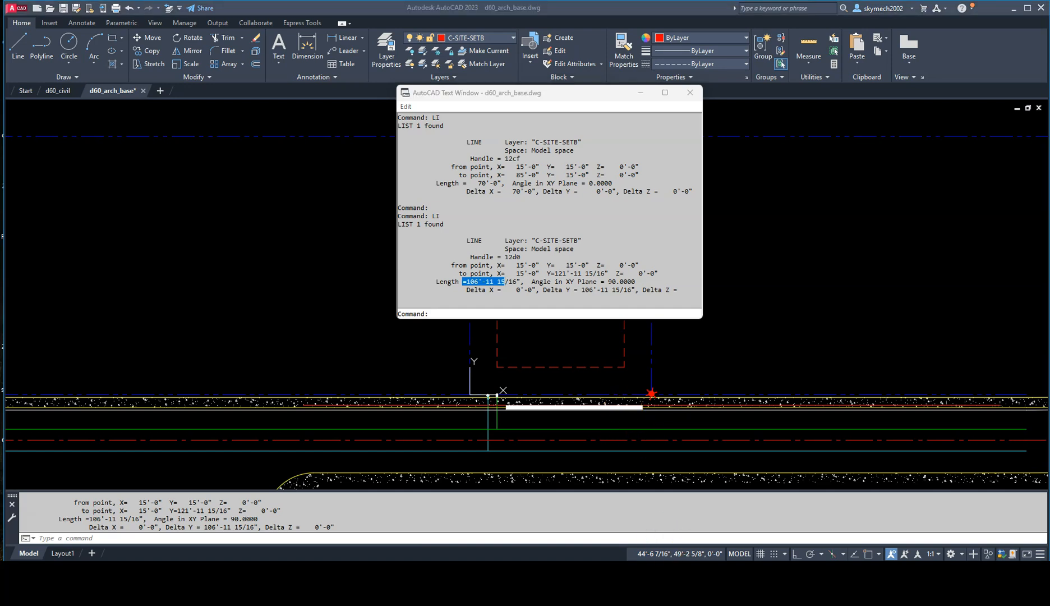
mouse_move(650, 136)
mouse_down()
mouse_move(745, 133)
mouse_move(695, 110)
mouse_move(655, 177)
mouse_up()
drag(360, 112, 271, 109)
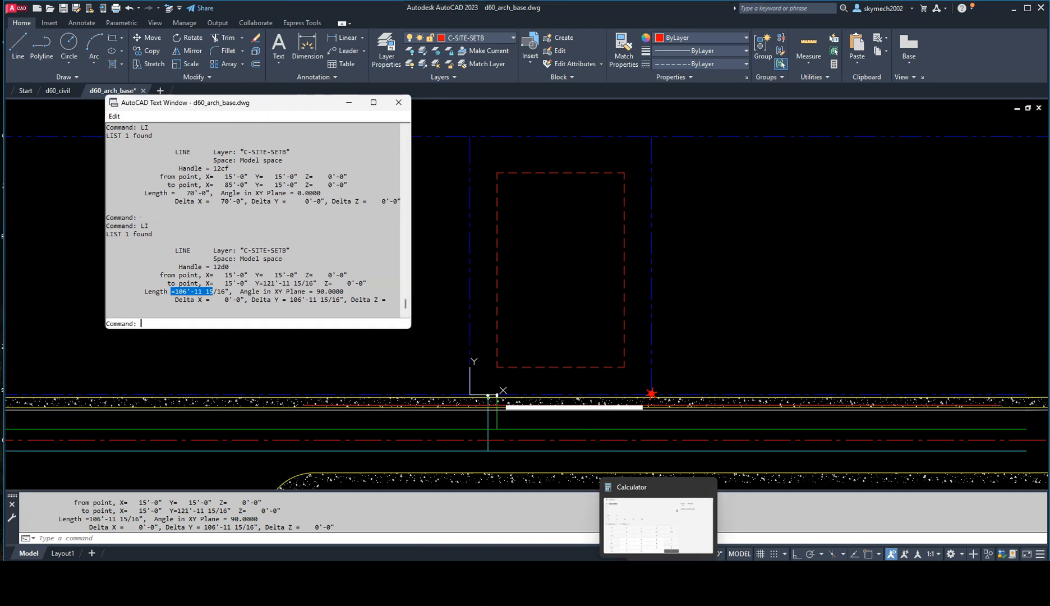
click(657, 575)
click(586, 233)
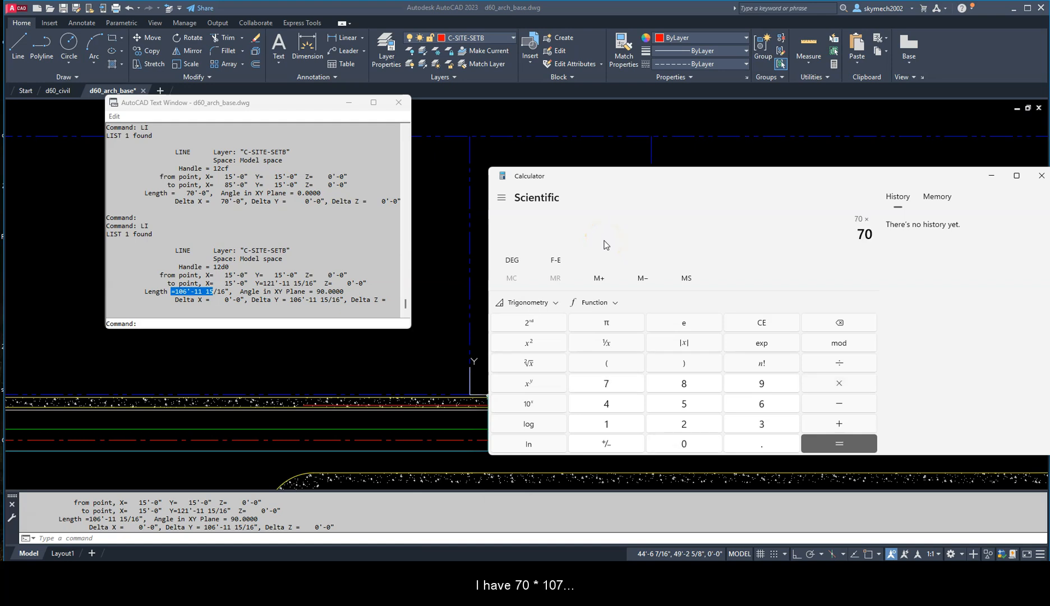
key(Return)
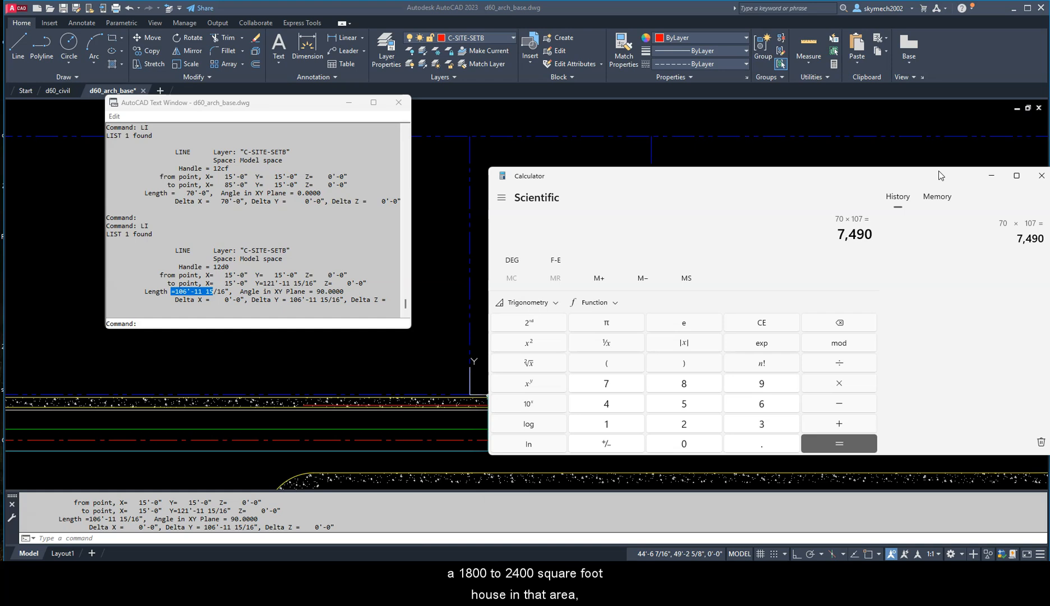
click(1042, 176)
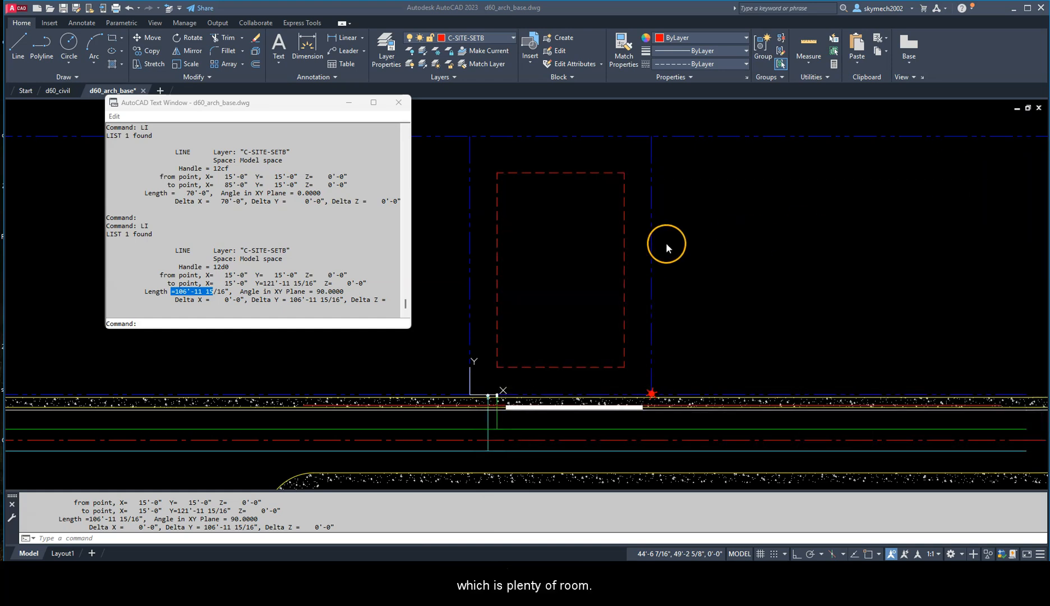
click(567, 219)
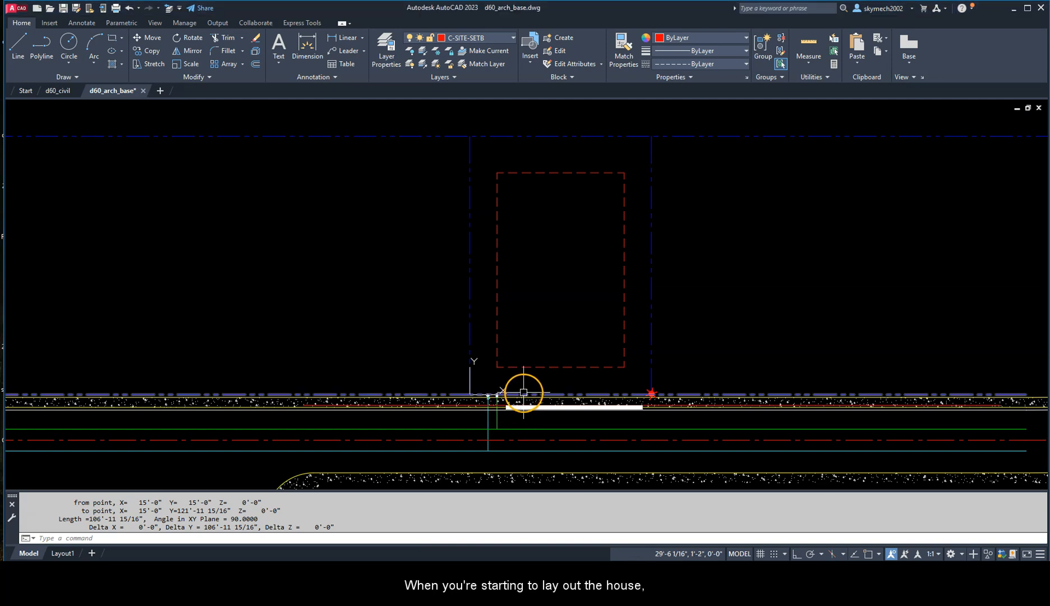
scroll(527, 371, up, 2)
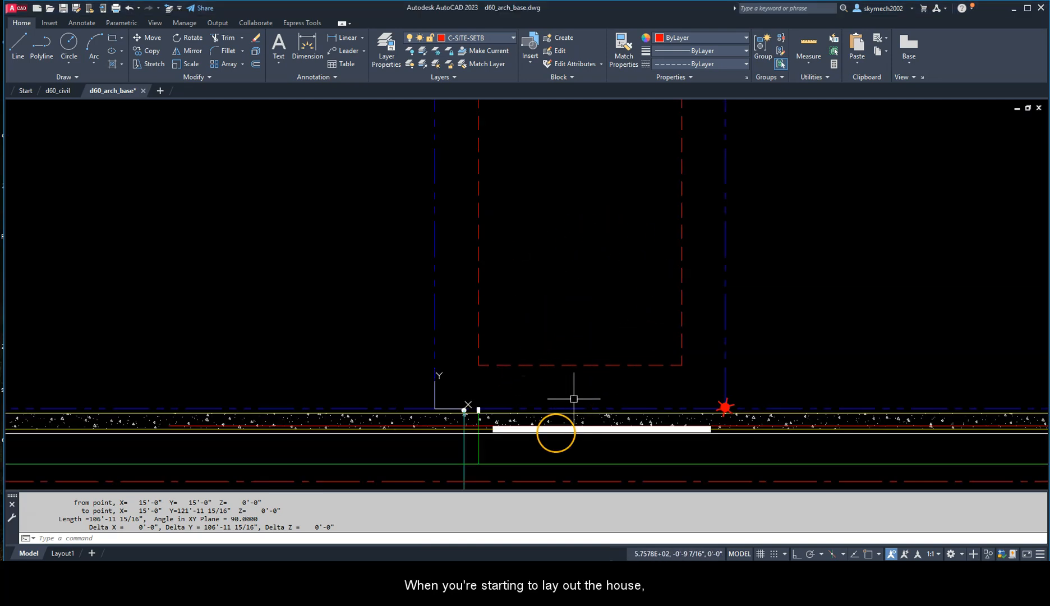
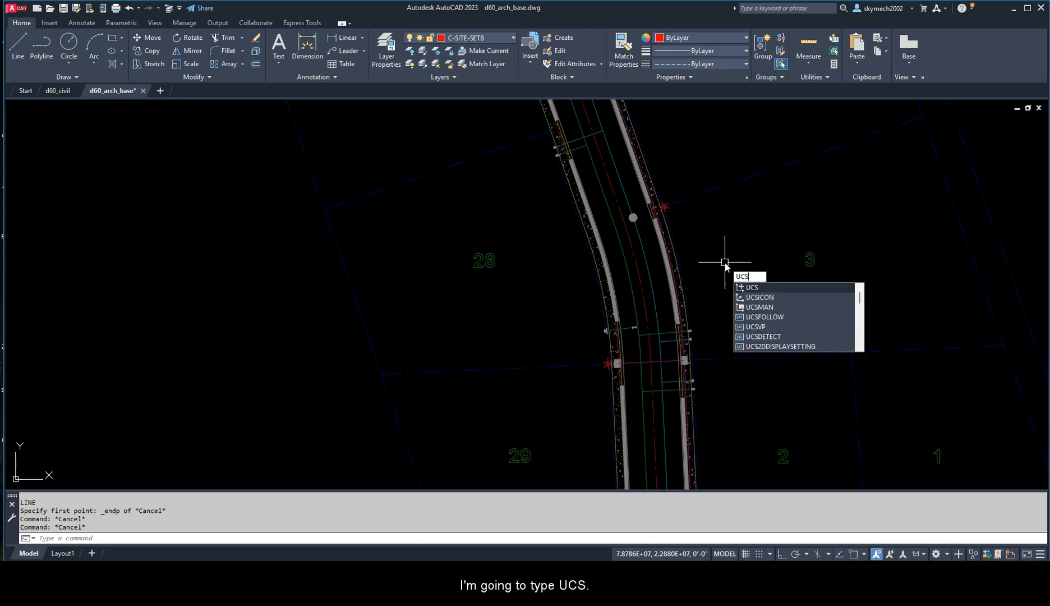
Step: Define a UCS with its origin at the endpoint where lot 28's frontage changes from curved to straight and its X-axis through the lot 27 corner
key(Return)
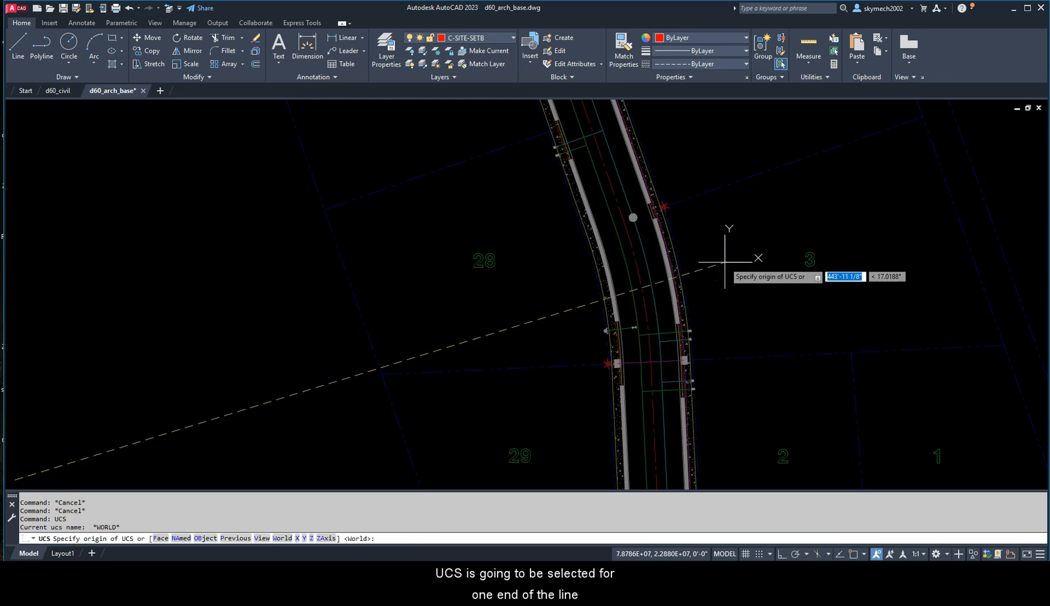
scroll(576, 230, up, 3)
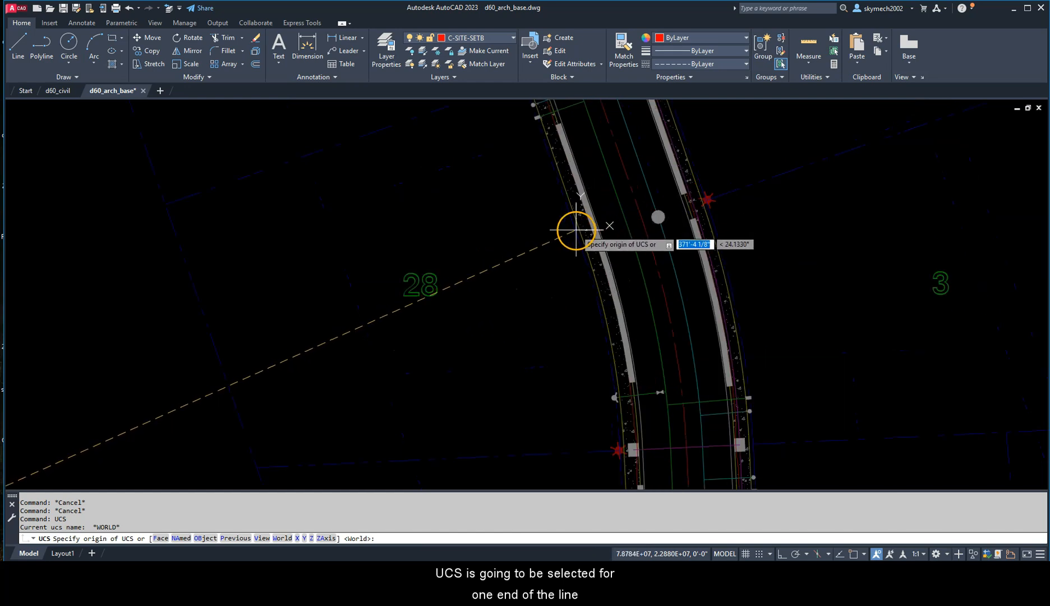
scroll(574, 229, up, 4)
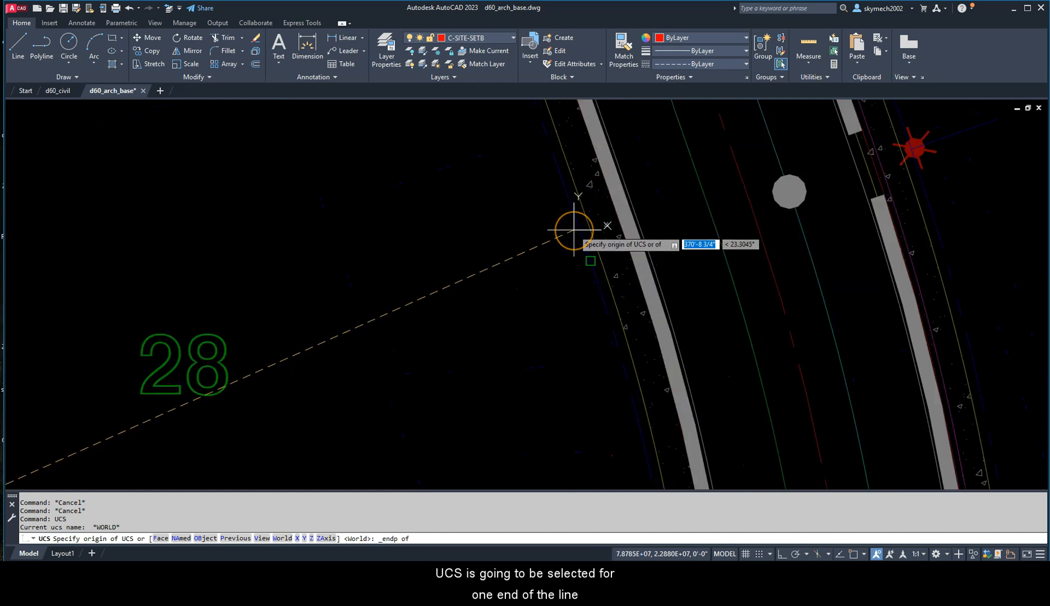
click(574, 229)
scroll(572, 232, down, 4)
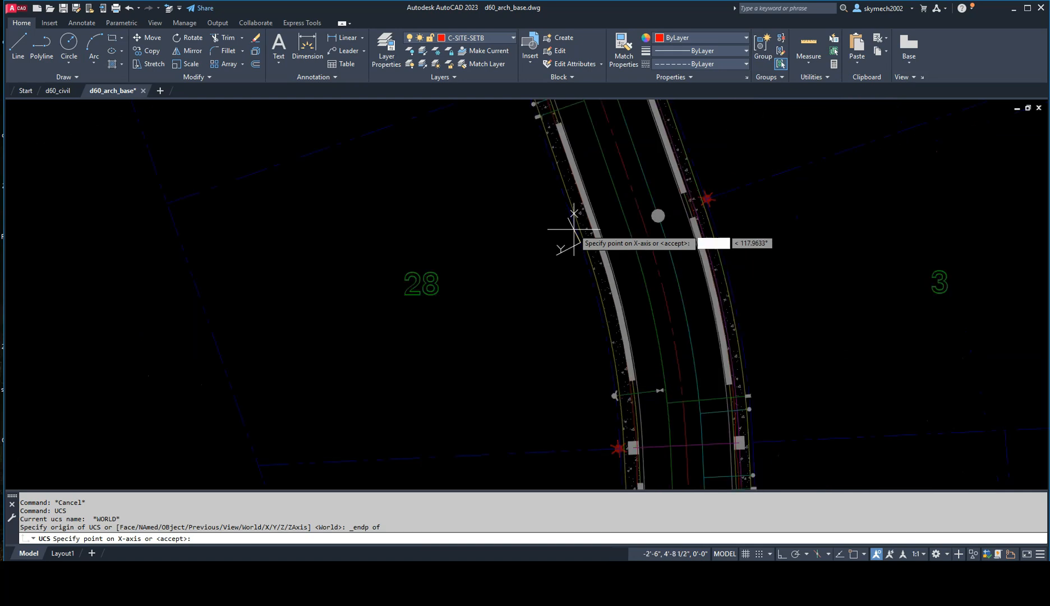
middle_drag(549, 169, 592, 255)
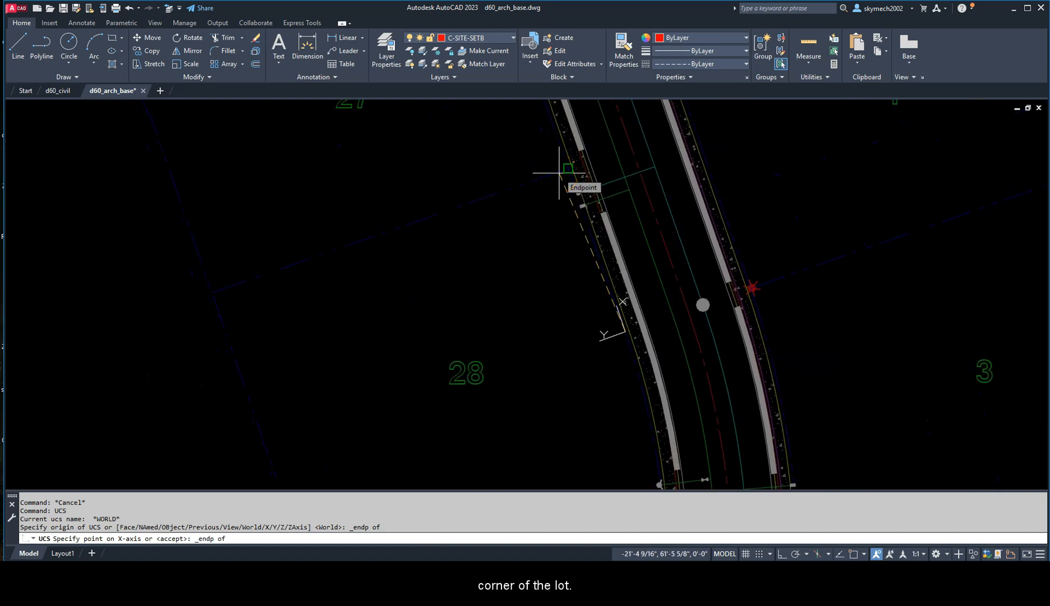
click(560, 172)
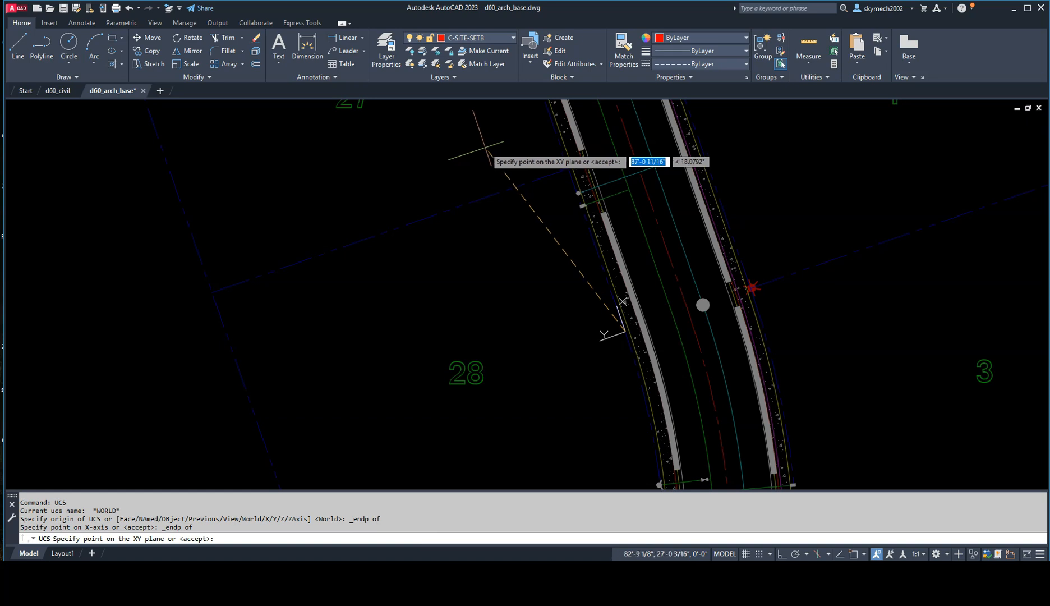
key(Return)
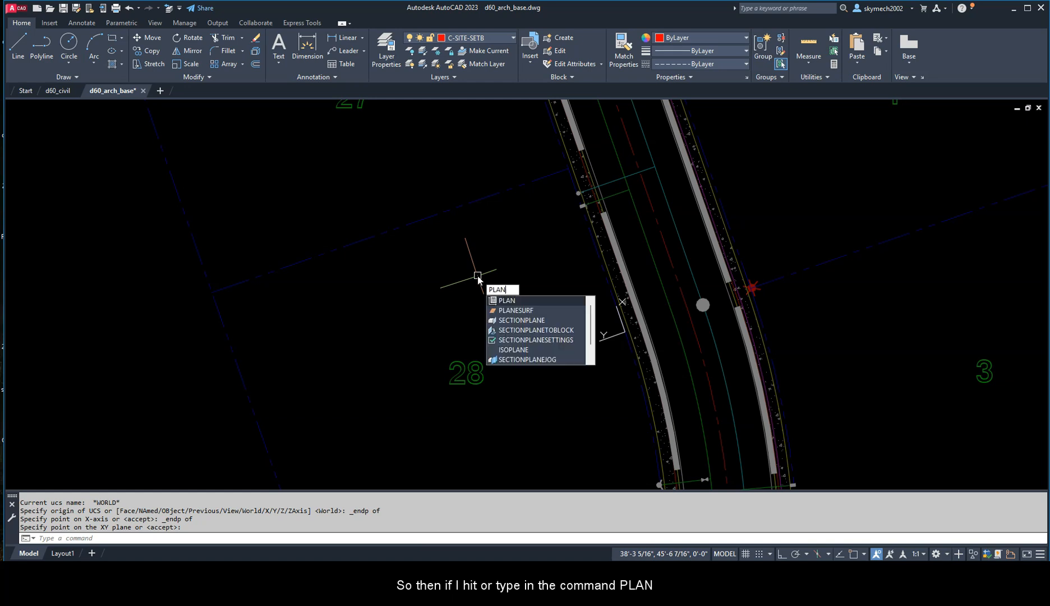
Step: Set the view to the plan of the current UCS and frame lot 28
key(Return)
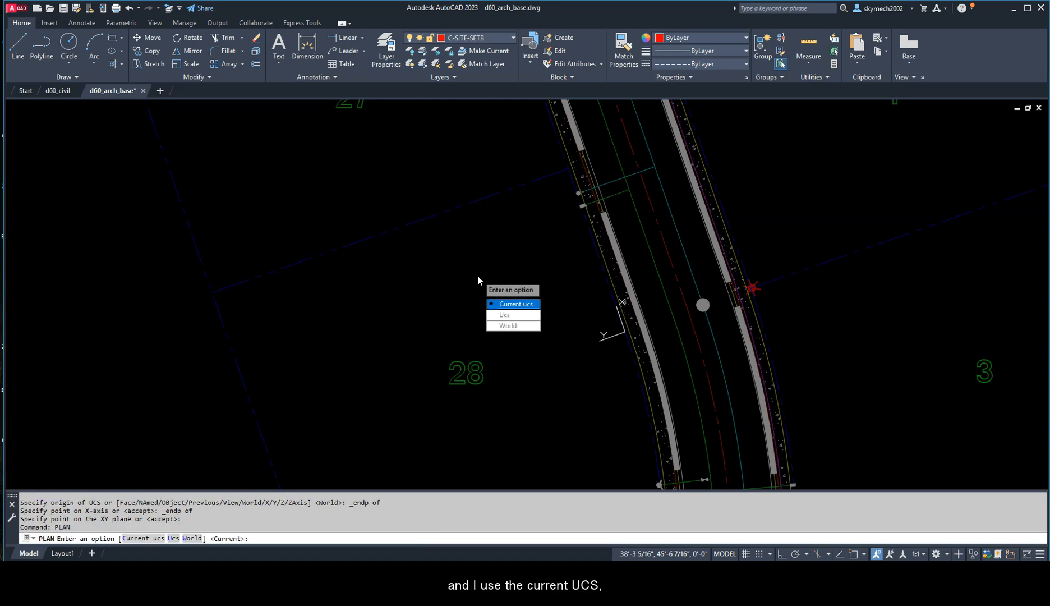
key(Return)
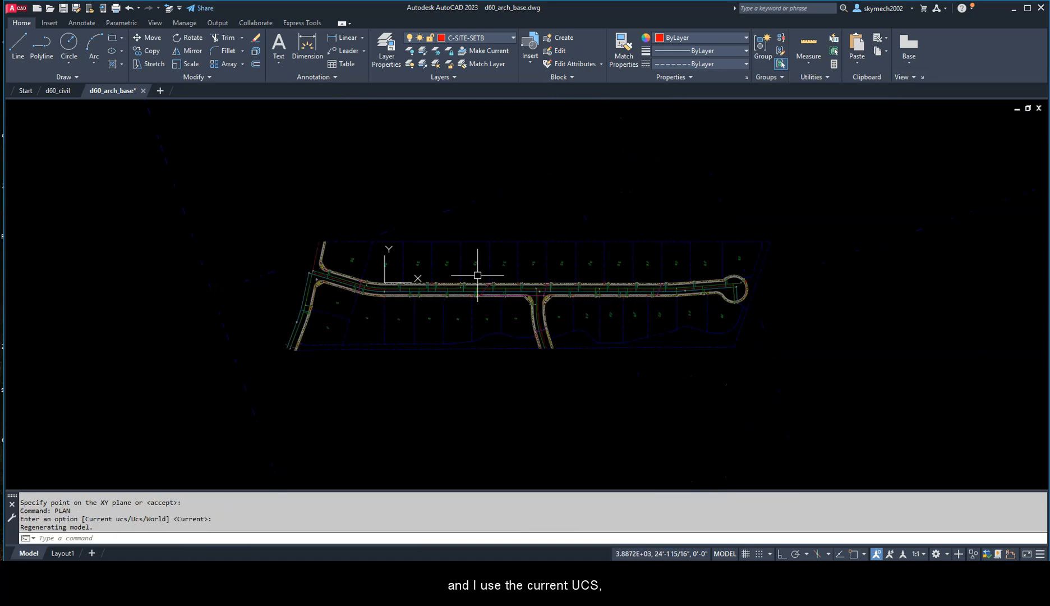
scroll(392, 278, up, 8)
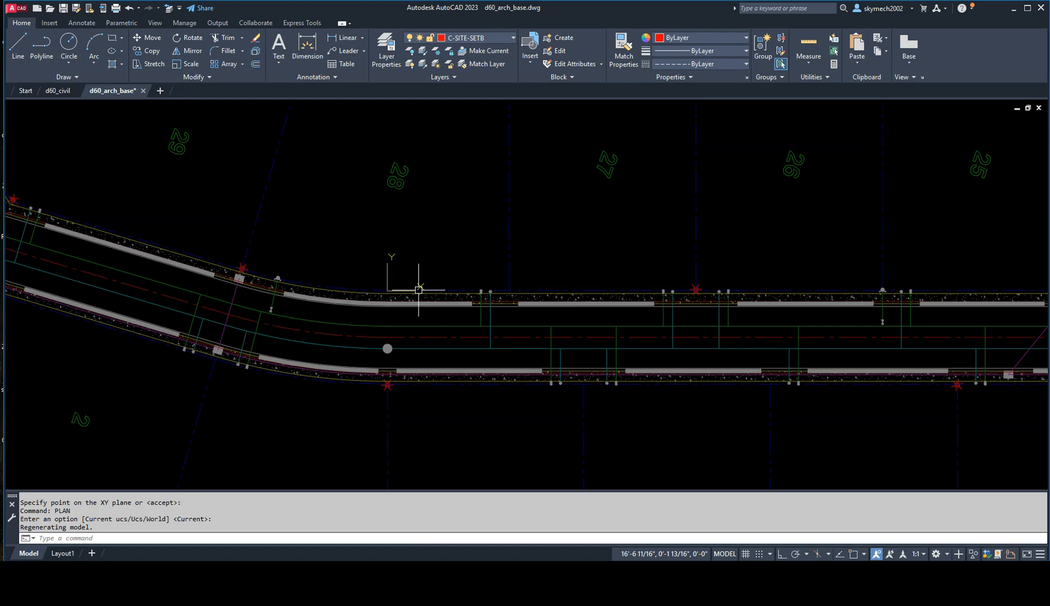
middle_drag(418, 262, 488, 329)
scroll(488, 327, up, 2)
scroll(488, 327, down, 2)
mouse_move(482, 280)
middle_down()
mouse_move(485, 331)
mouse_move(502, 353)
middle_up()
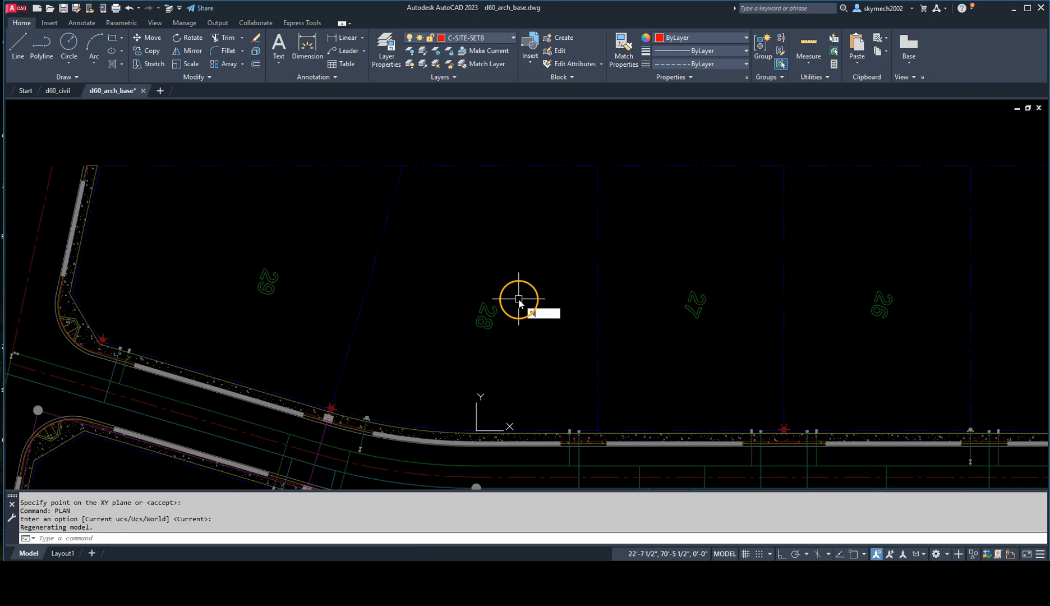
Step: Start NCOPY and select the rear boundary and both side lot lines of lot 28
key(Return)
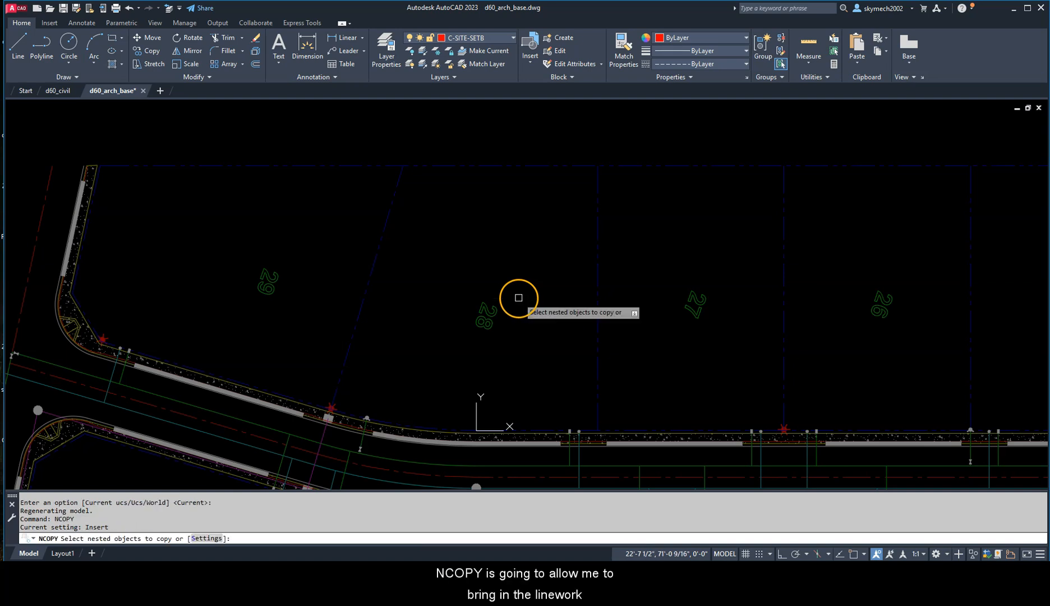
click(529, 166)
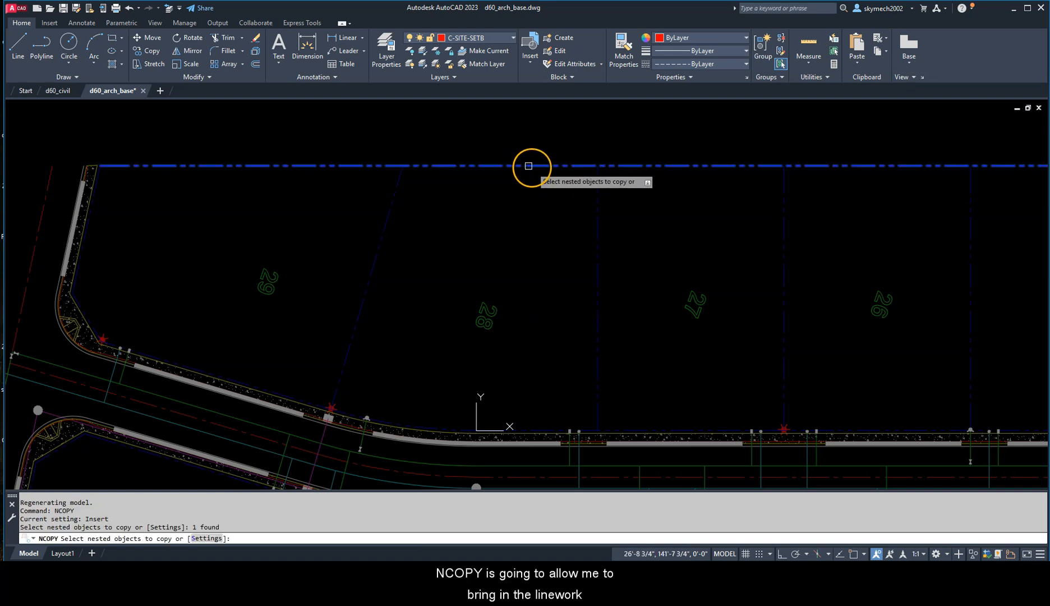
click(597, 193)
click(391, 207)
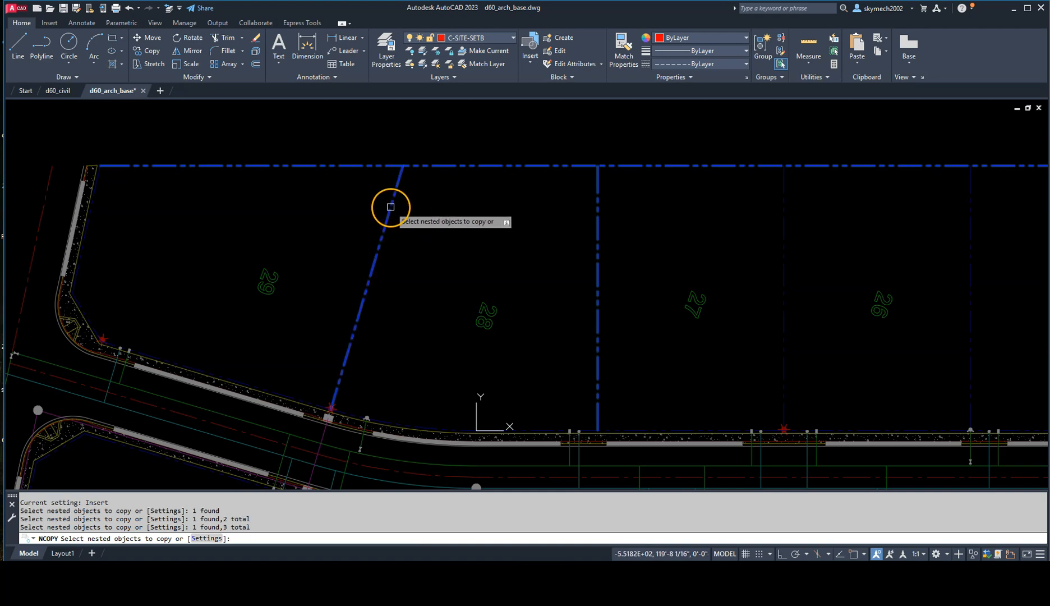
Step: Add the parts of the red corner symbol, the sidewalk edge and the curved front lot line of lot 28 to the nested copy selection
scroll(329, 402, up, 5)
click(328, 402)
click(335, 394)
click(335, 384)
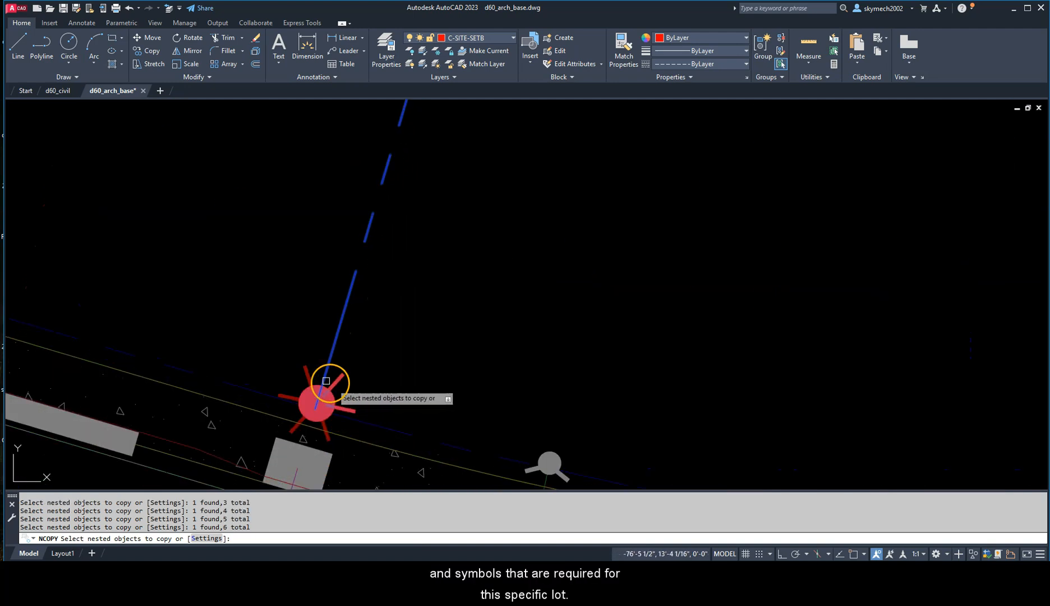
click(307, 370)
click(294, 397)
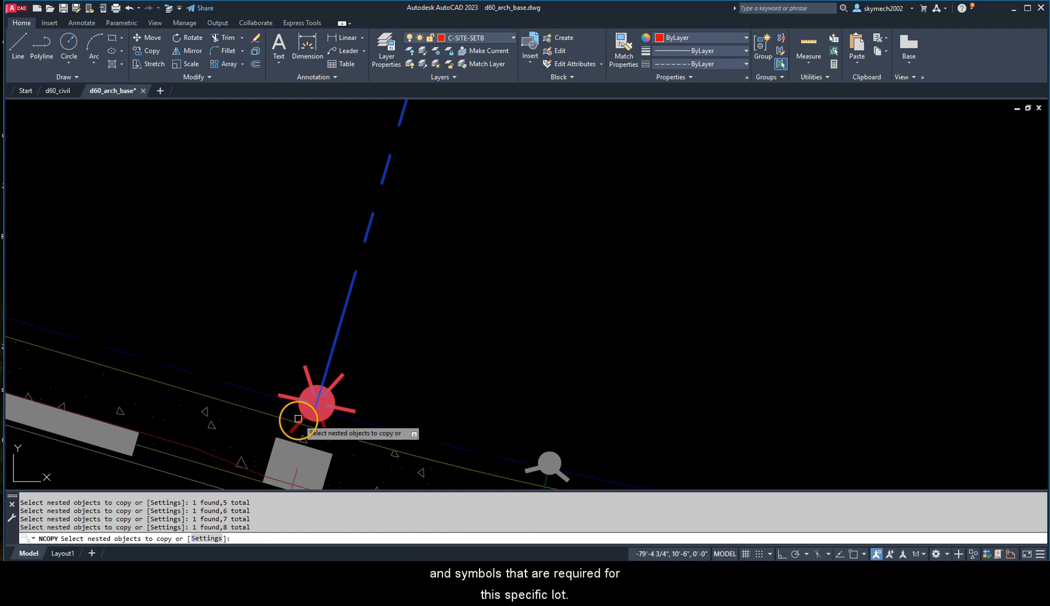
click(325, 437)
click(328, 438)
click(346, 435)
click(370, 425)
Step: Add the round utility symbol with its service line and the square structure with its purple line near the red symbol to the selection
scroll(463, 417, down, 3)
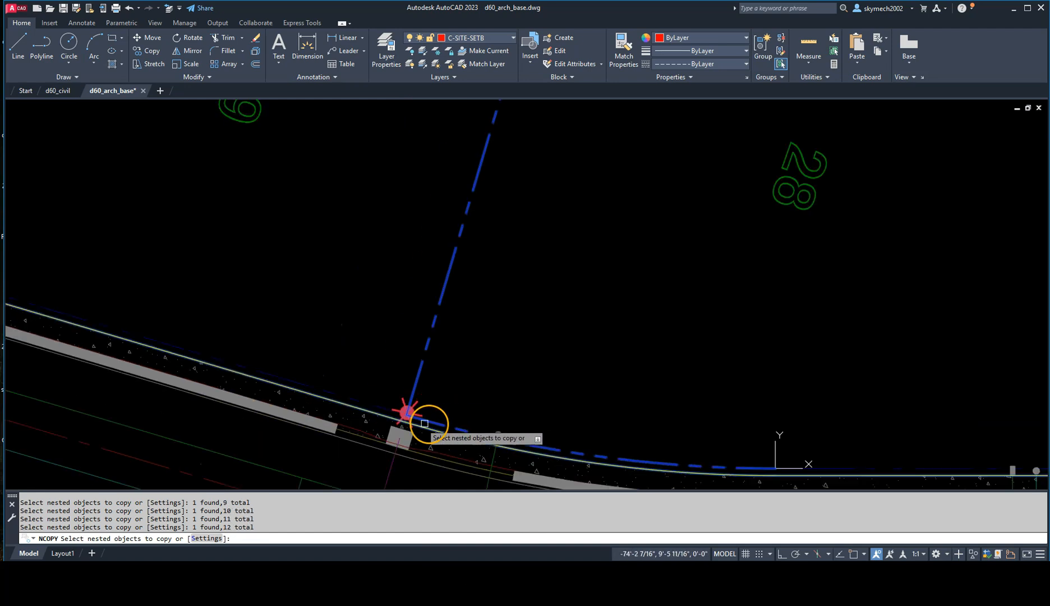
click(501, 434)
middle_drag(504, 433, 504, 346)
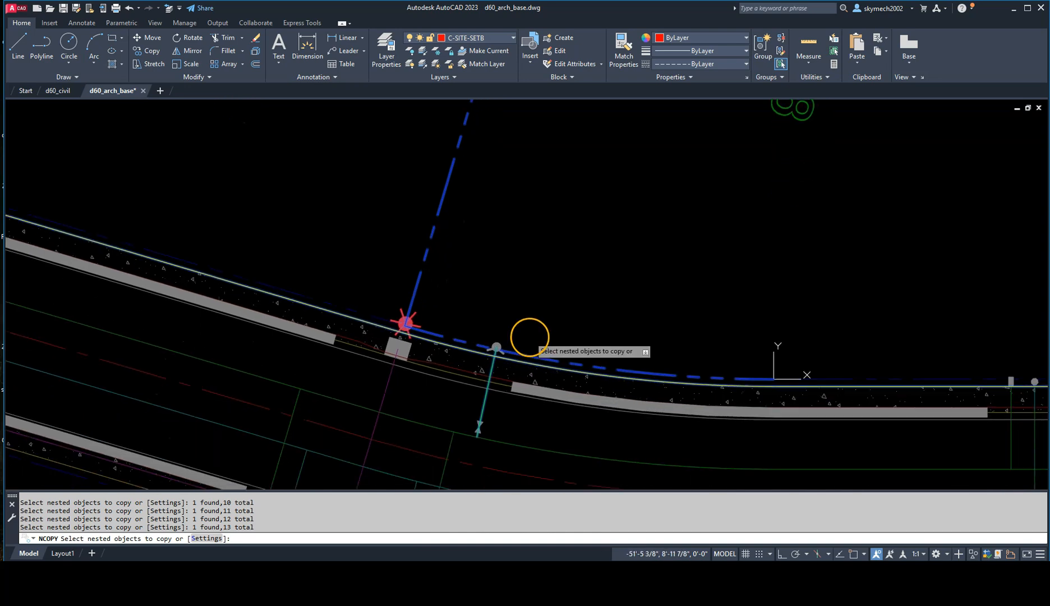
click(497, 343)
scroll(412, 324, up, 2)
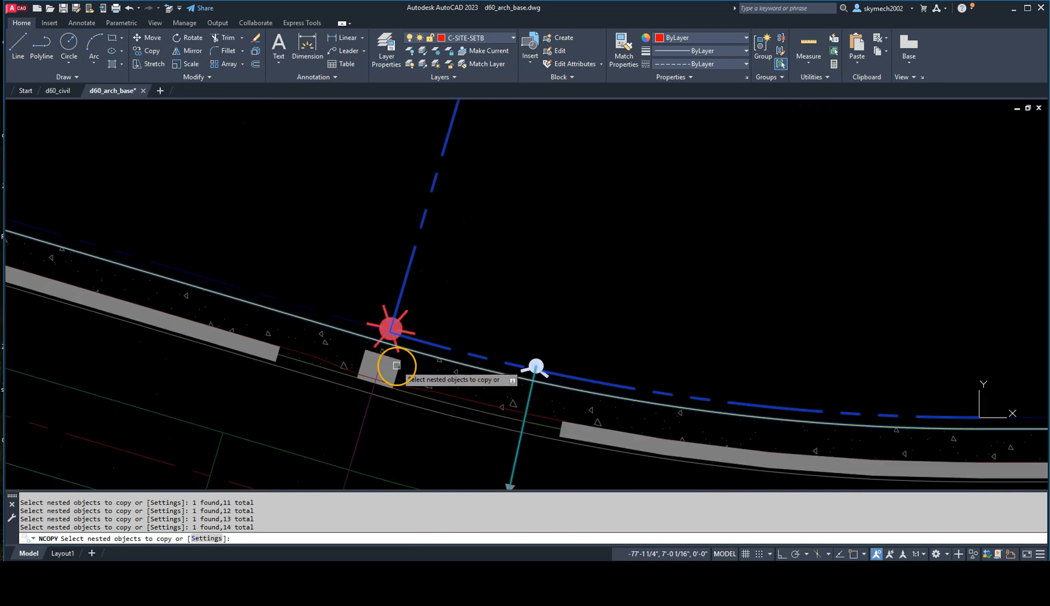
click(386, 381)
click(365, 411)
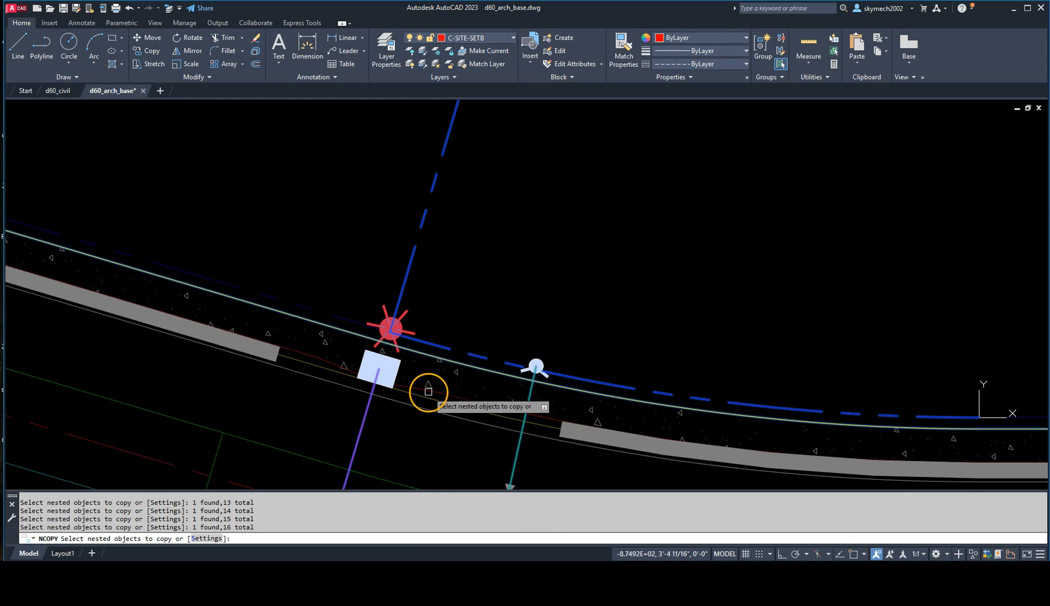
Step: Add the concrete hatch, the curb lines and the grey strip along lot 28's frontage to the selection
click(425, 392)
click(434, 393)
click(438, 402)
click(437, 410)
scroll(511, 390, up, 2)
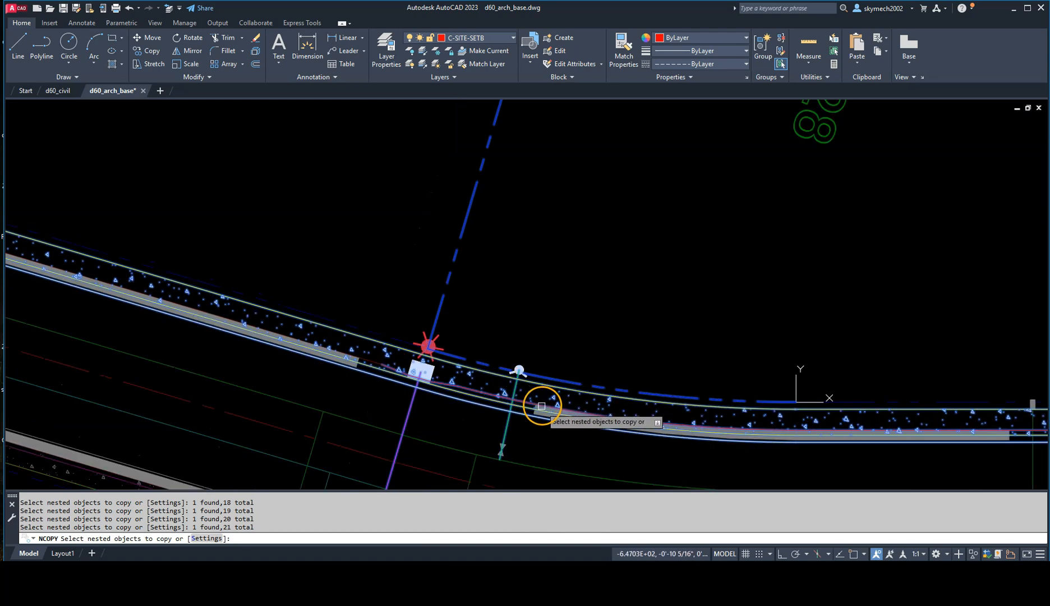
click(524, 419)
click(524, 419)
scroll(526, 412, down, 3)
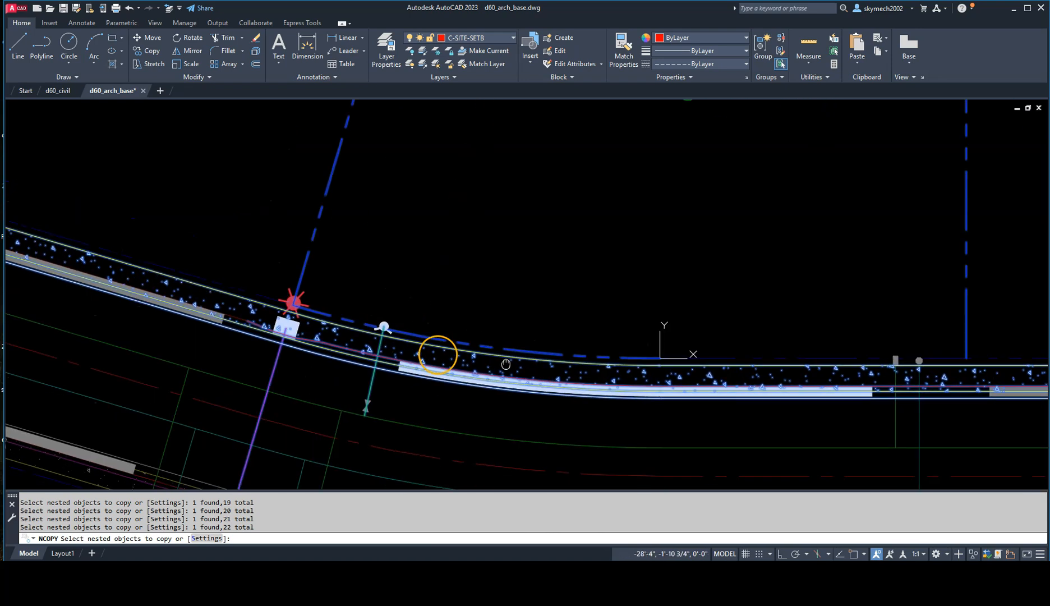
Step: Add the straight front lot line and the rectangular and round utility symbols near the lot 27 corner to the selection
click(613, 345)
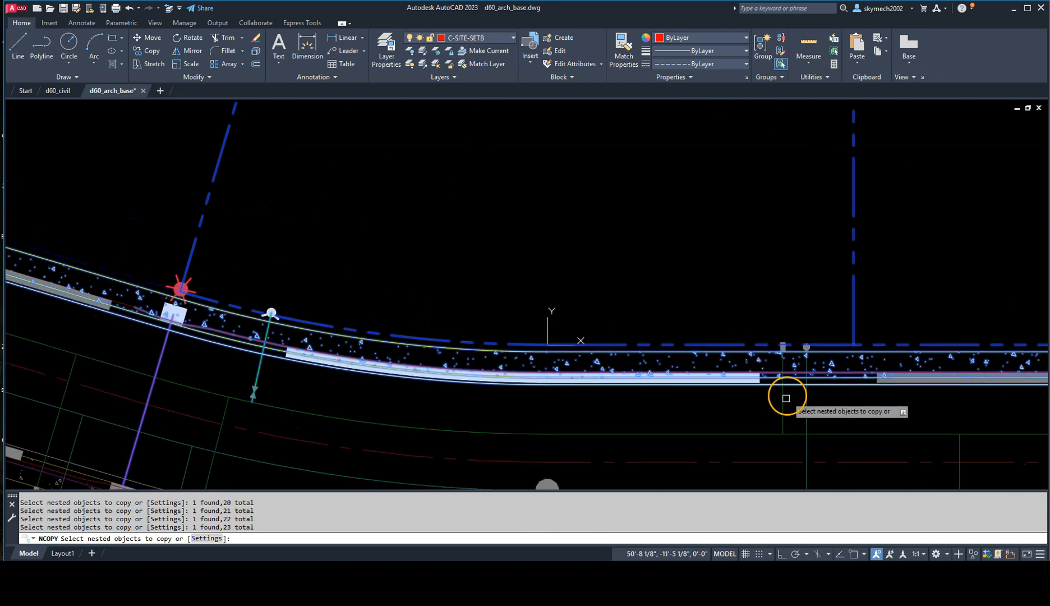
scroll(811, 340, up, 5)
click(712, 369)
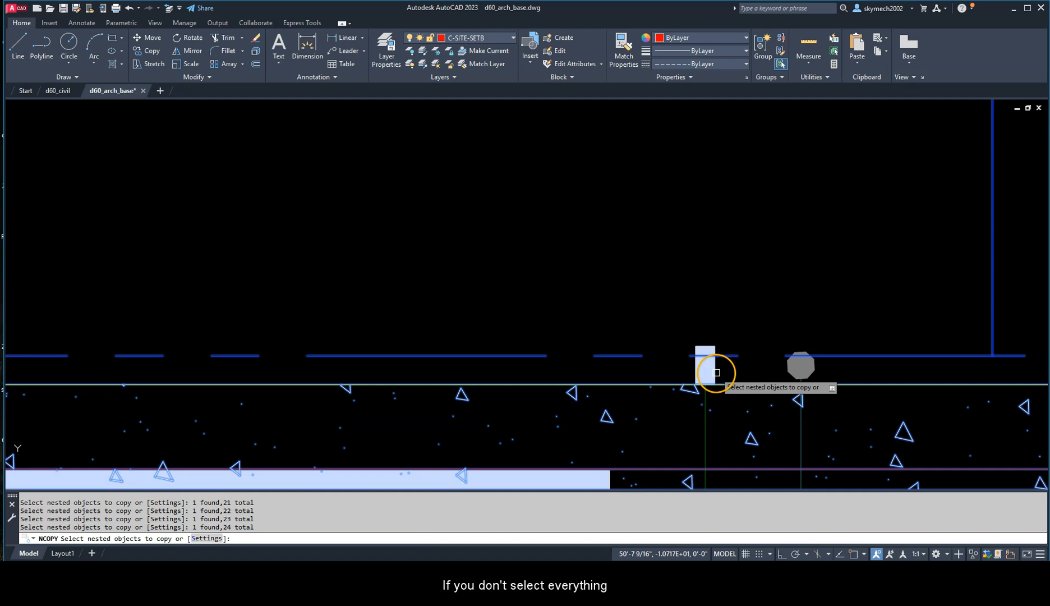
click(786, 368)
click(727, 399)
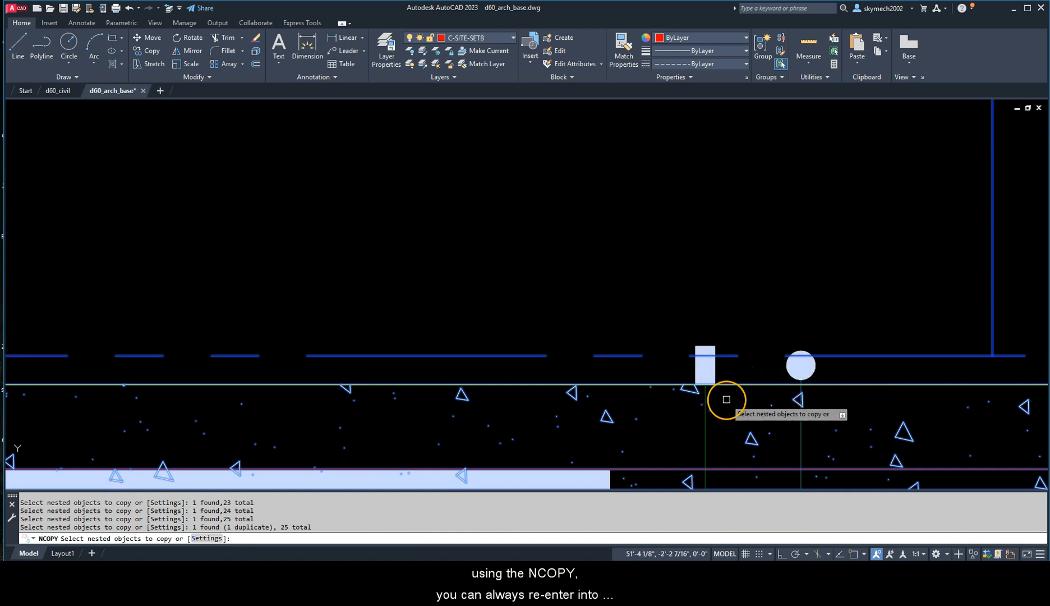
click(734, 465)
Step: Add the two service lines below those symbols and the straight and curved utility main segments in the street to the selection
middle_drag(735, 465, 704, 254)
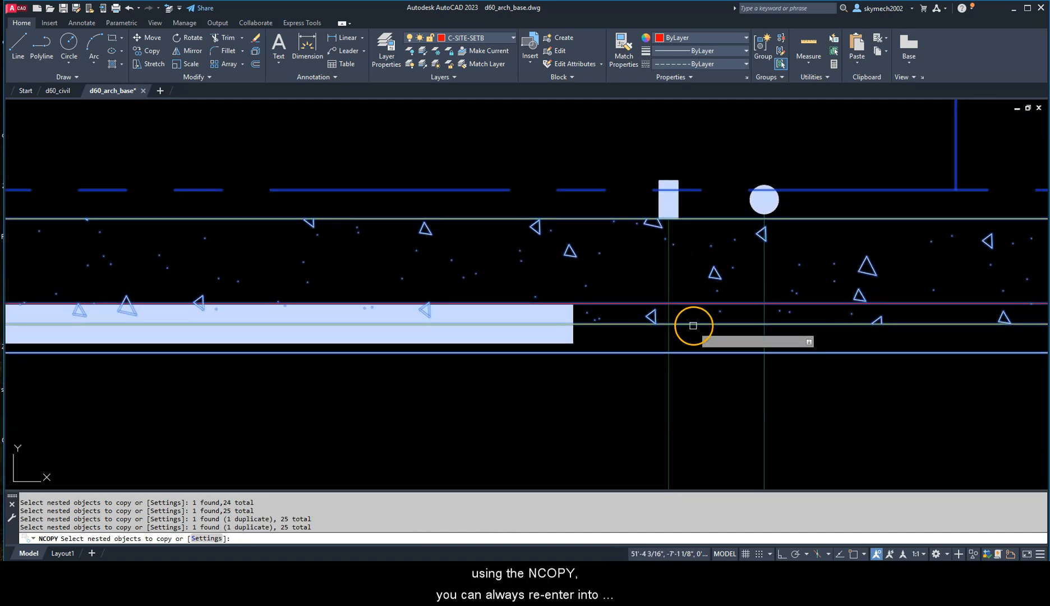
scroll(697, 322, down, 4)
click(690, 359)
click(712, 356)
click(648, 378)
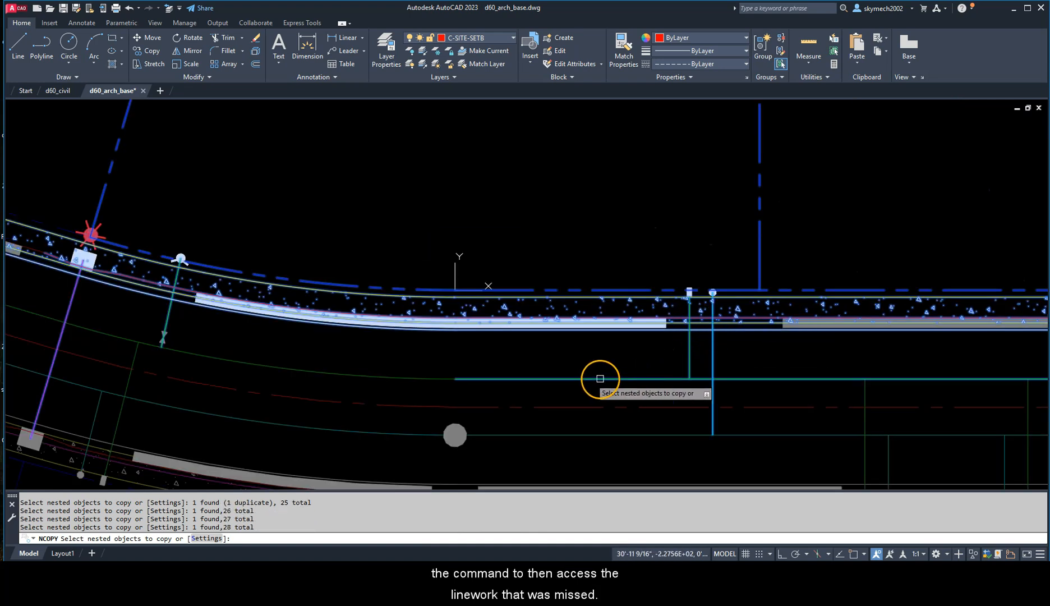
scroll(151, 336, up, 4)
click(178, 331)
scroll(213, 321, down, 4)
middle_drag(240, 316, 343, 376)
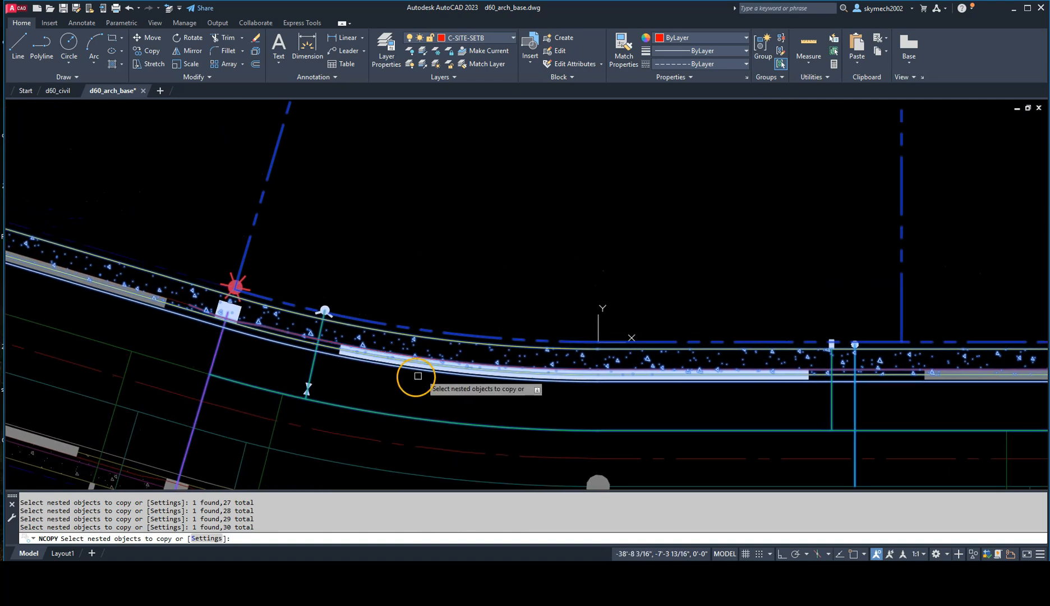
Step: Check the selected linework and symbols along lot 28's frontage and finish the nested object selection
scroll(866, 330, down, 4)
middle_drag(809, 230, 710, 329)
scroll(750, 441, up, 6)
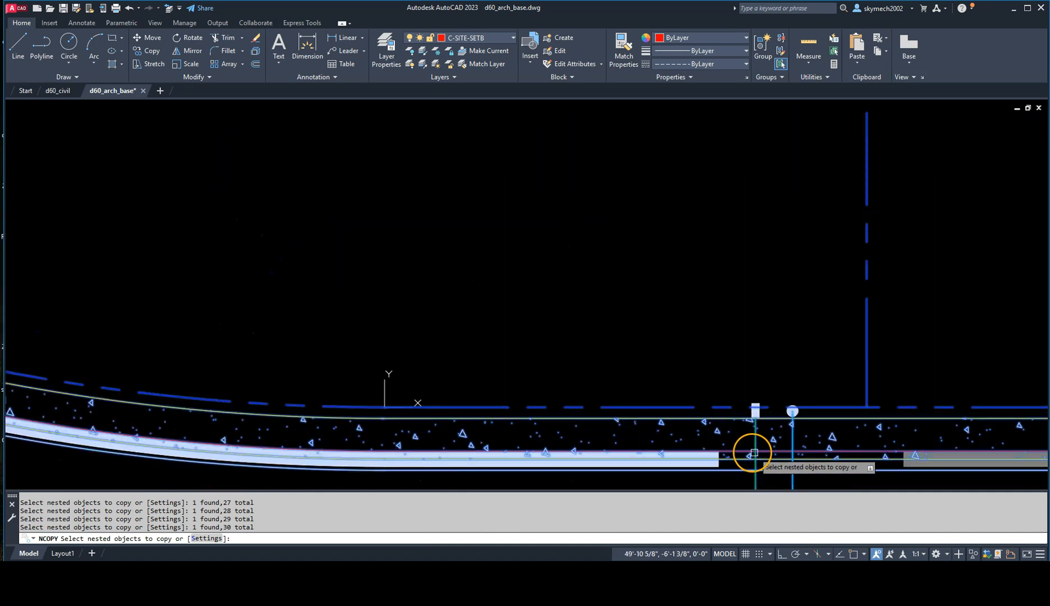
scroll(680, 352, down, 4)
scroll(455, 412, up, 4)
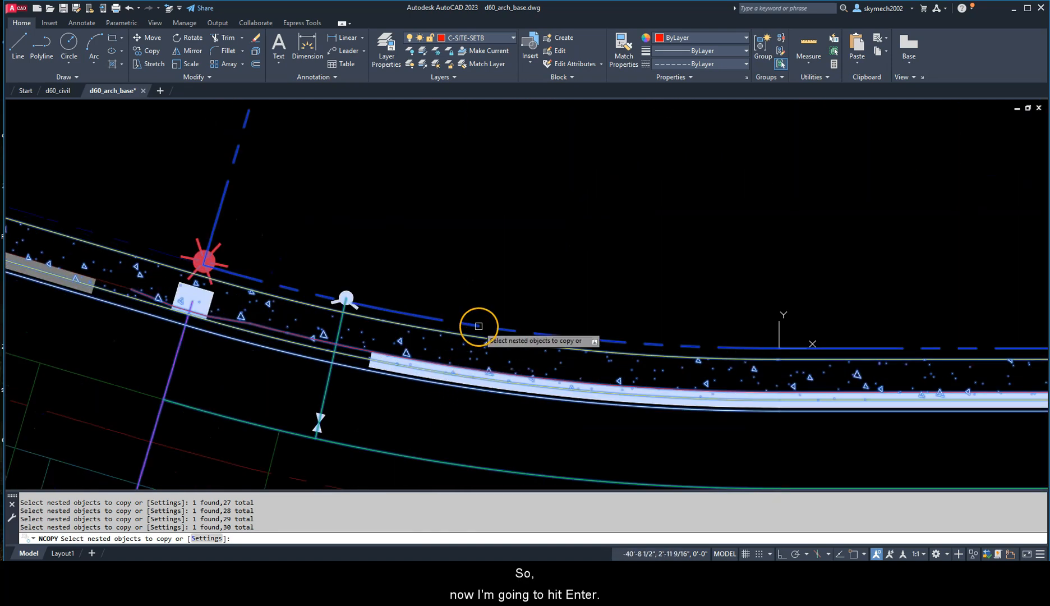
scroll(544, 270, down, 2)
right_click(559, 253)
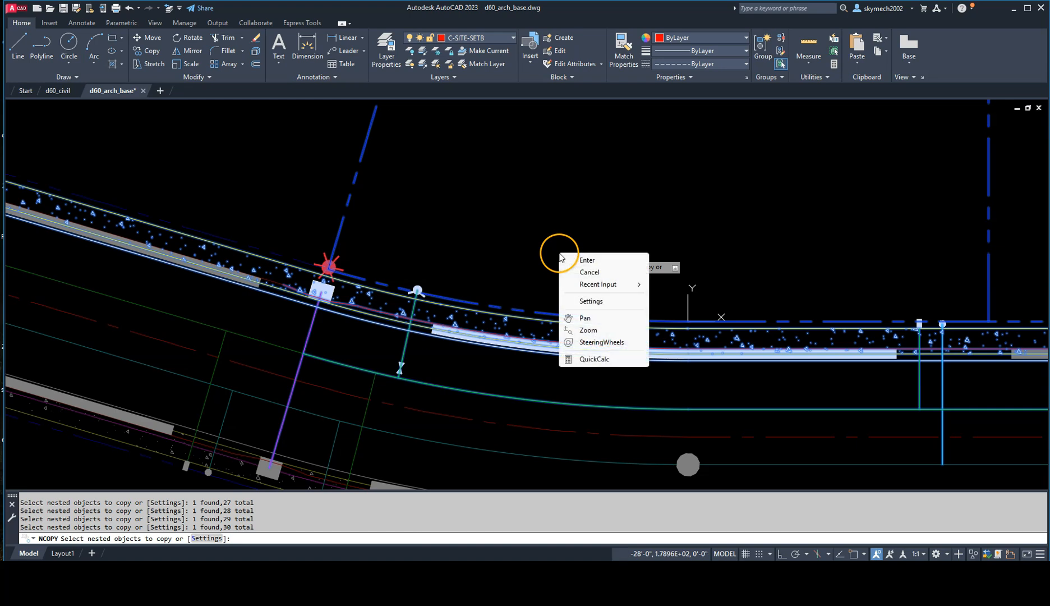
click(586, 260)
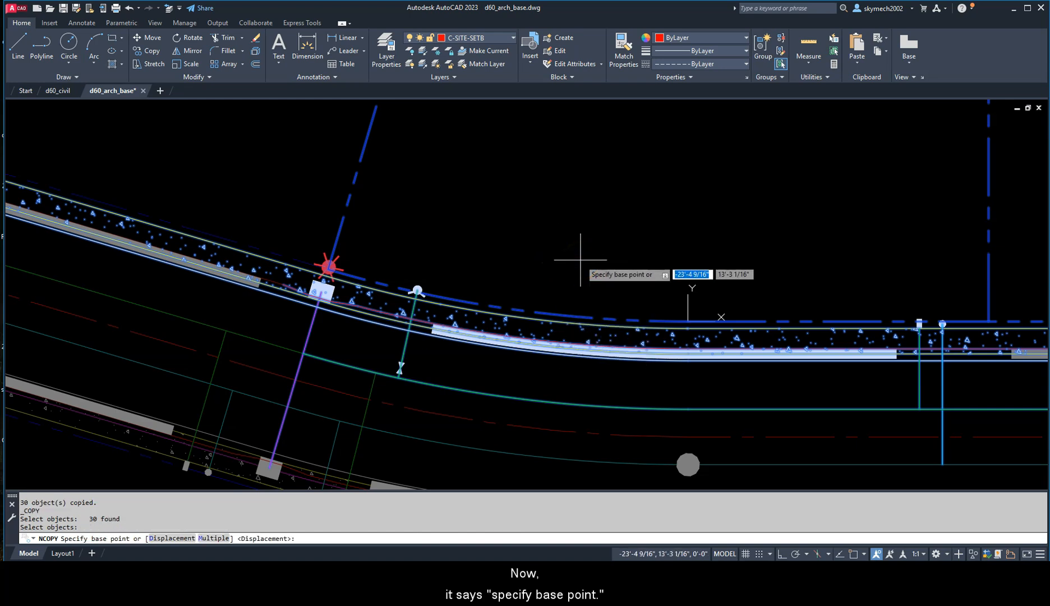
Step: Set the endpoint at the lot 28/29 front corner, at the red symbol, as the base point of the nested copy
middle_drag(698, 243, 557, 243)
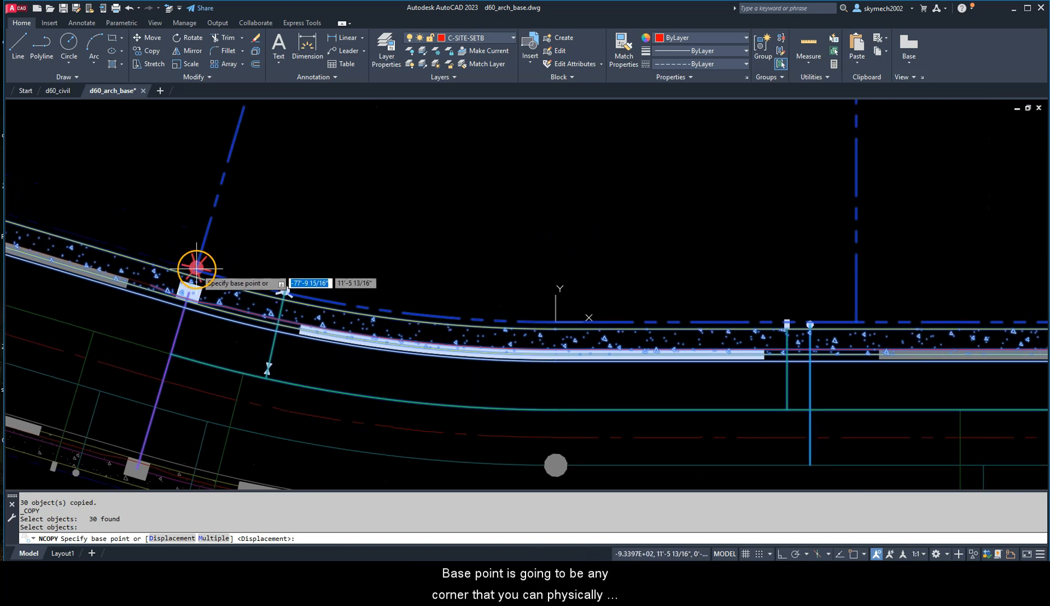
scroll(196, 268, up, 2)
scroll(327, 262, down, 2)
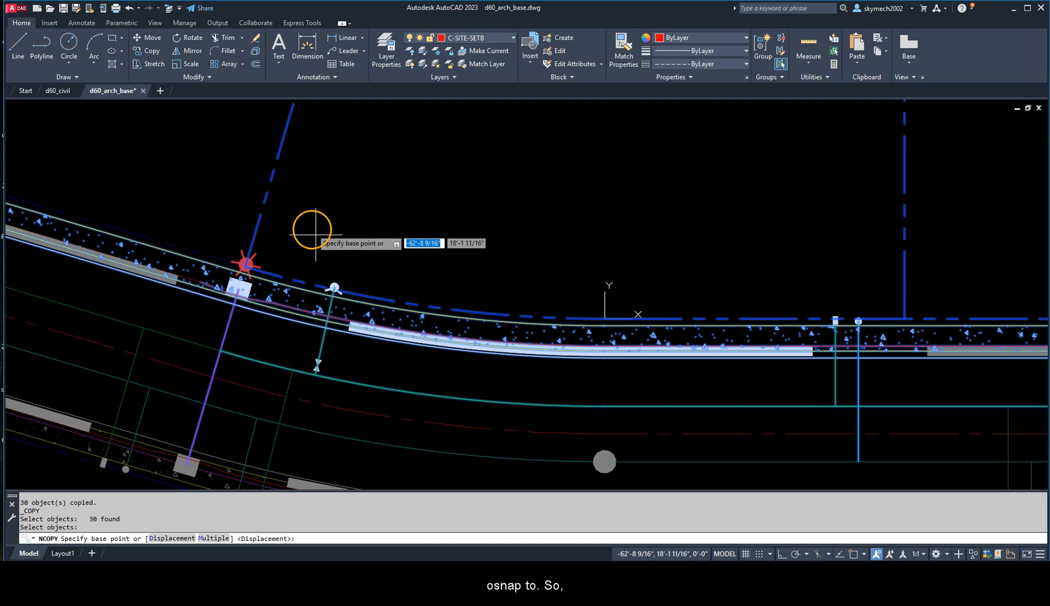
shift+right_click(272, 197)
click(331, 279)
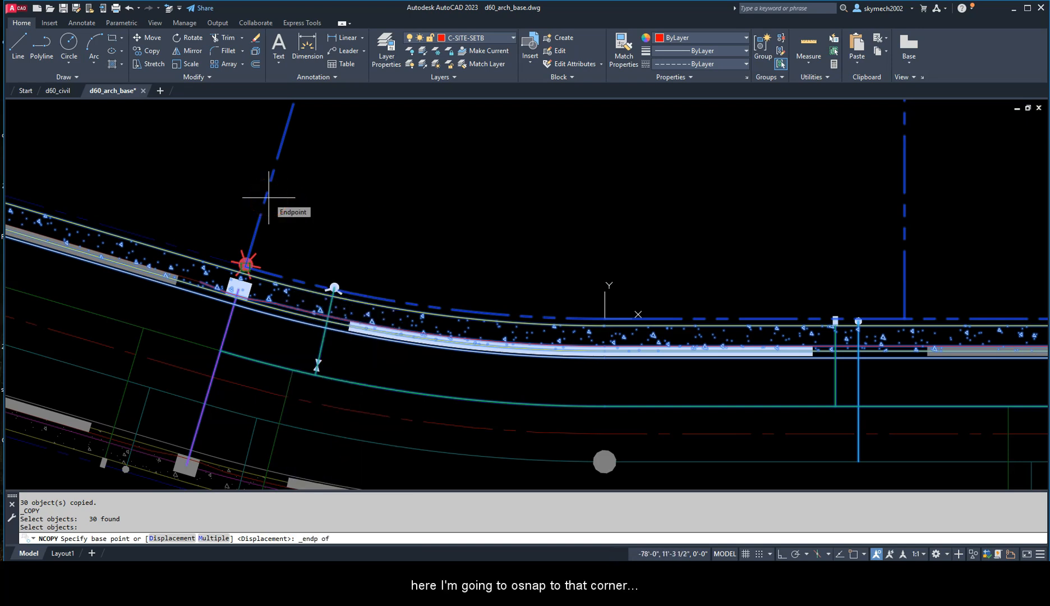
click(246, 264)
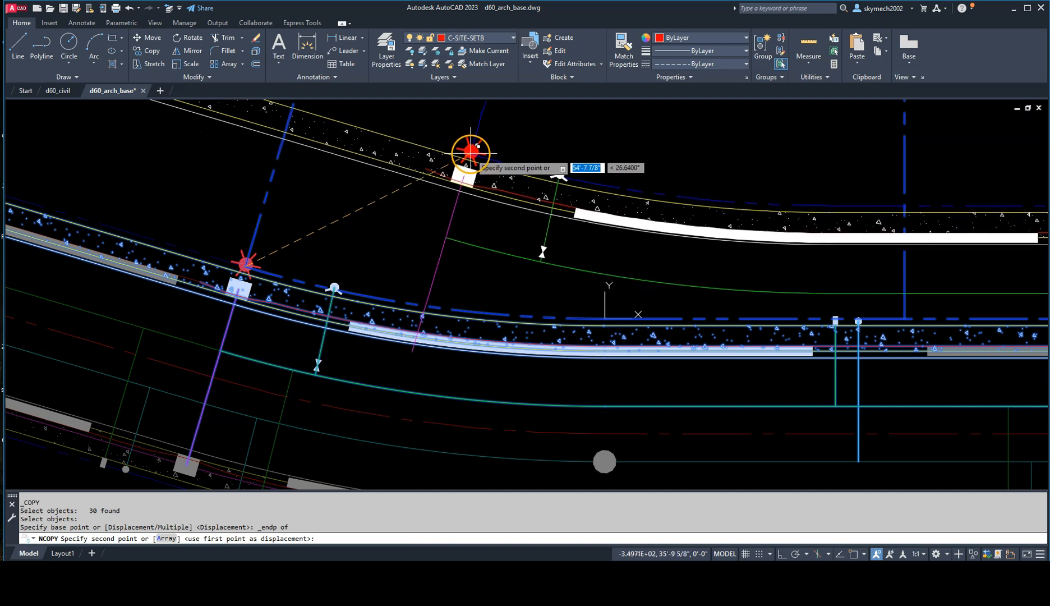
Step: Place the copied linework at the same endpoint used as the base point, at the lot 28/29 front corner
scroll(469, 151, down, 2)
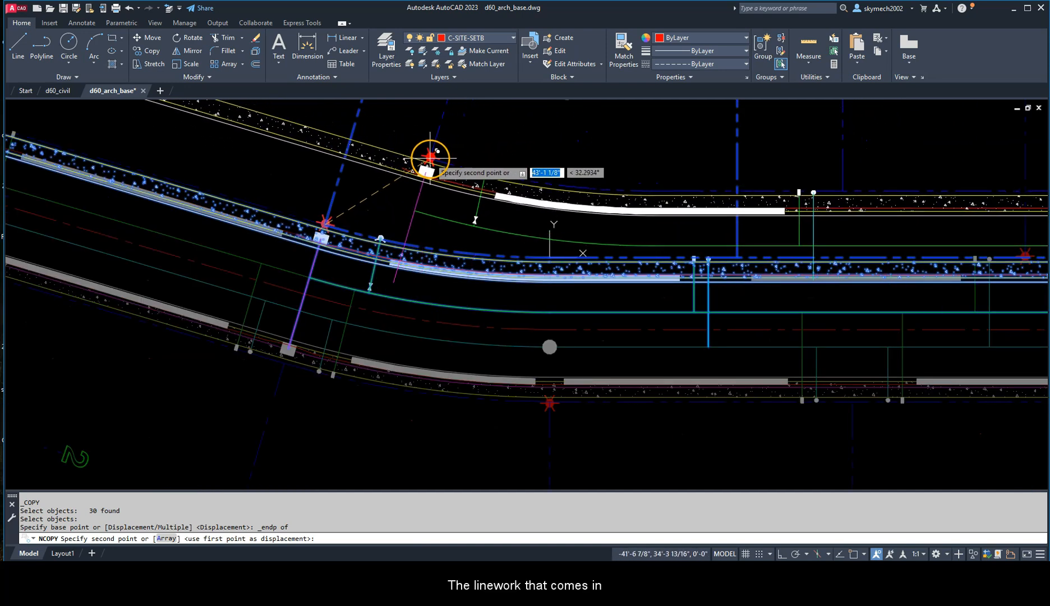
scroll(348, 202, up, 2)
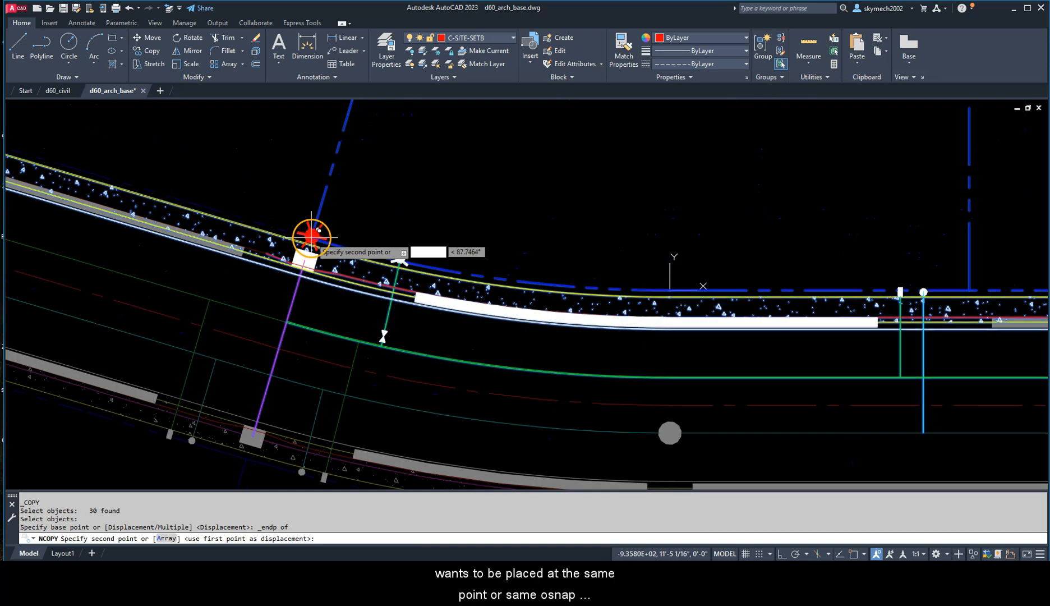
scroll(312, 235, up, 3)
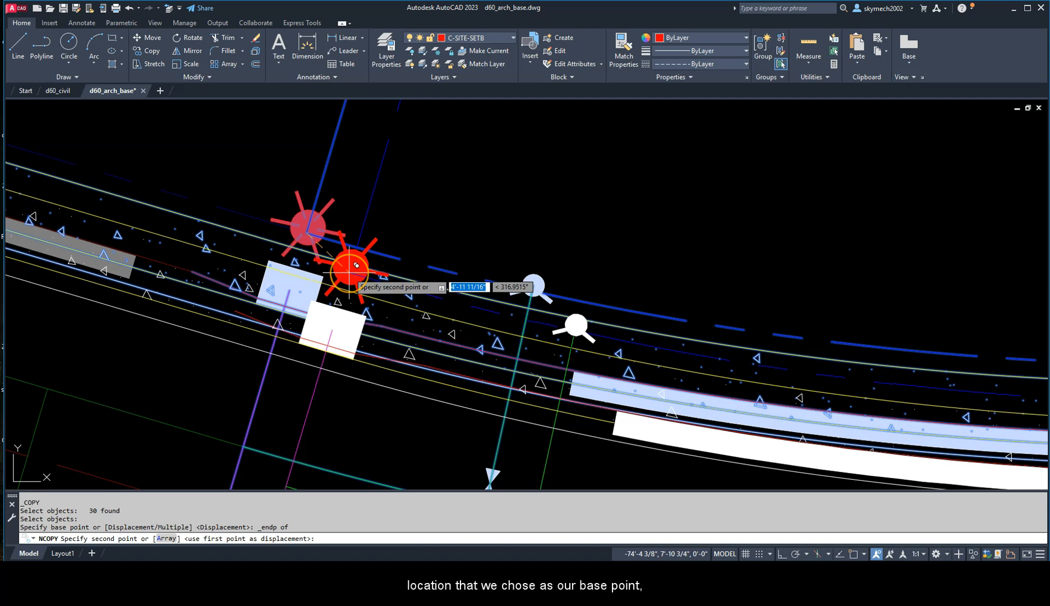
shift+right_click(342, 164)
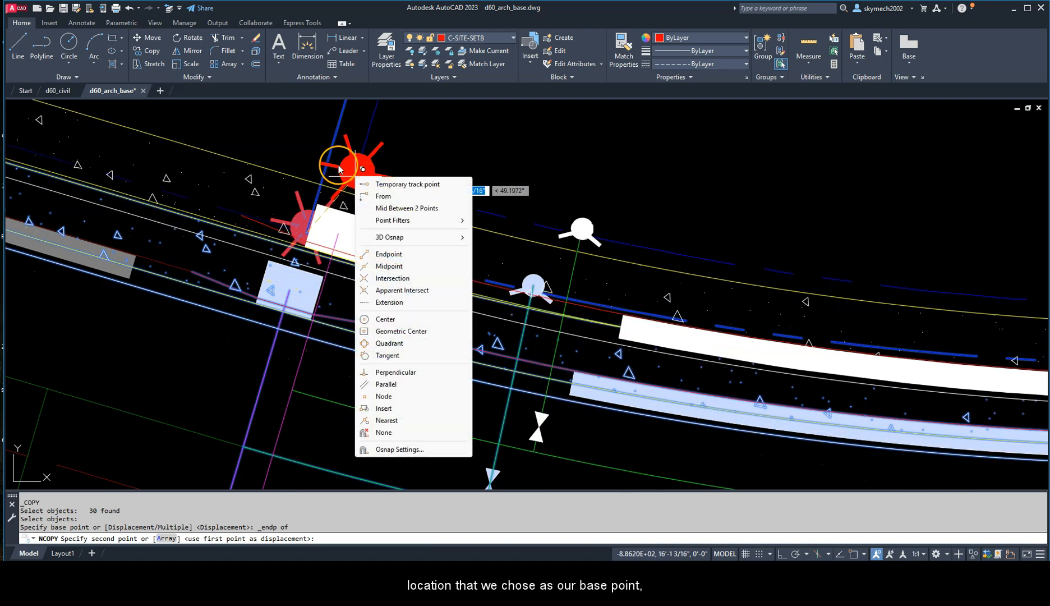
click(382, 252)
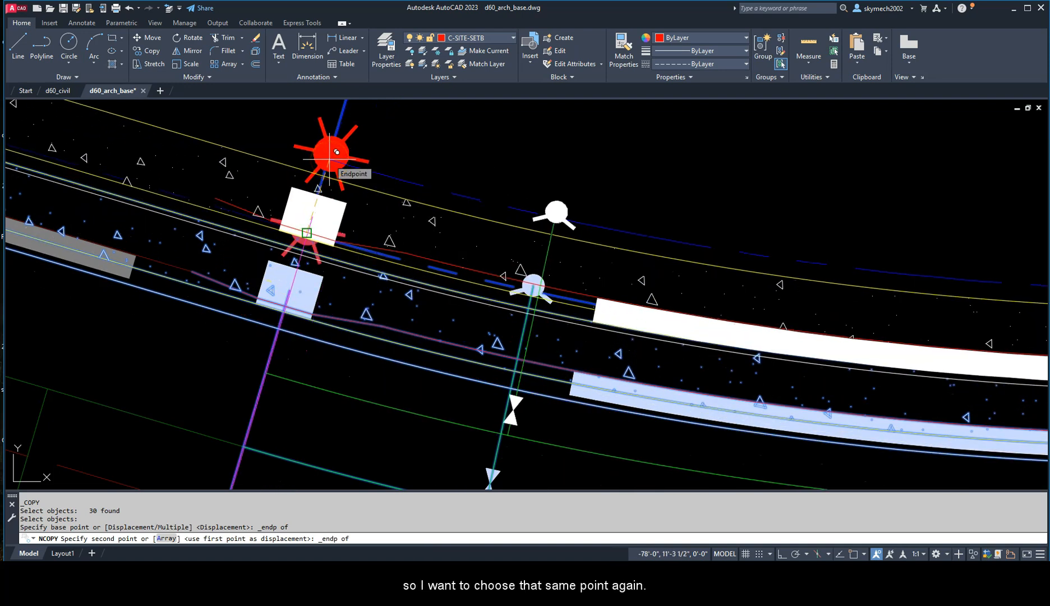
click(337, 152)
Step: Unload the d60_civil external reference and close the external references list
scroll(328, 160, down, 5)
mouse_move(449, 169)
middle_down()
mouse_move(696, 248)
mouse_move(579, 316)
middle_up()
middle_drag(564, 240, 578, 364)
scroll(564, 281, down, 2)
middle_drag(575, 213, 578, 265)
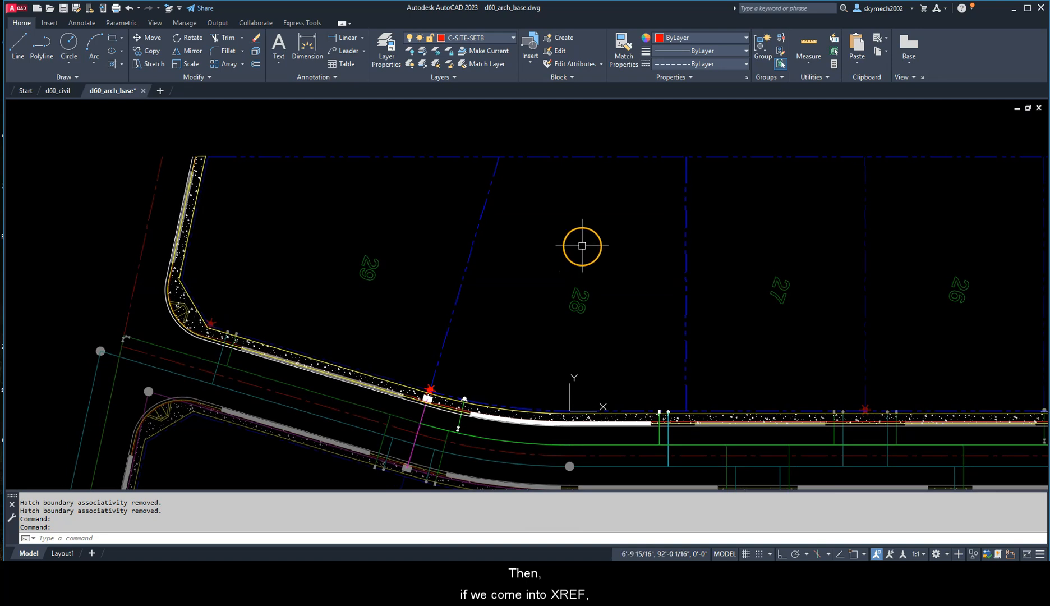
text(xr)
key(Return)
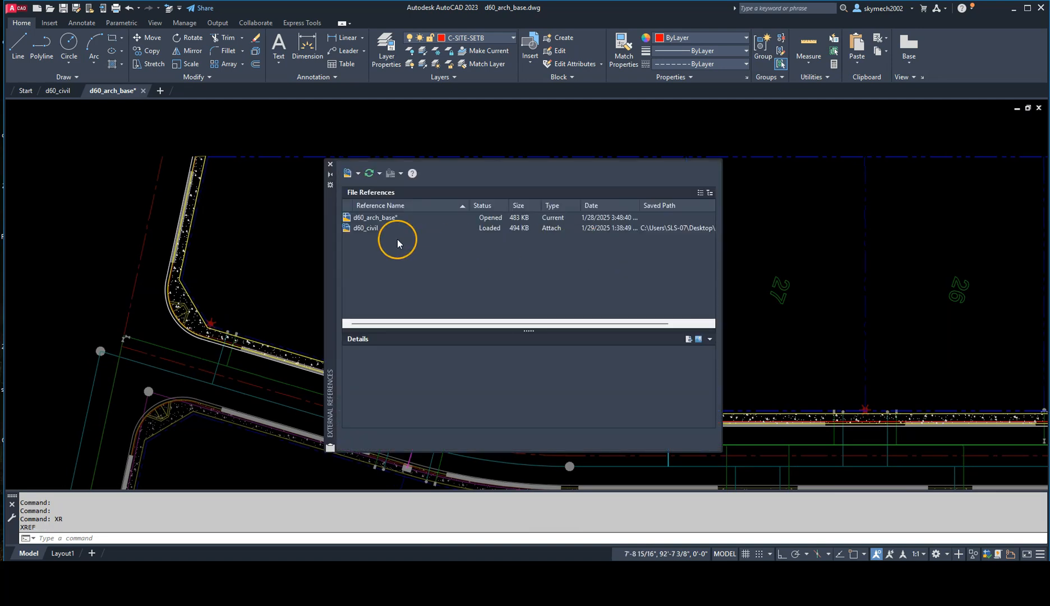
right_click(376, 227)
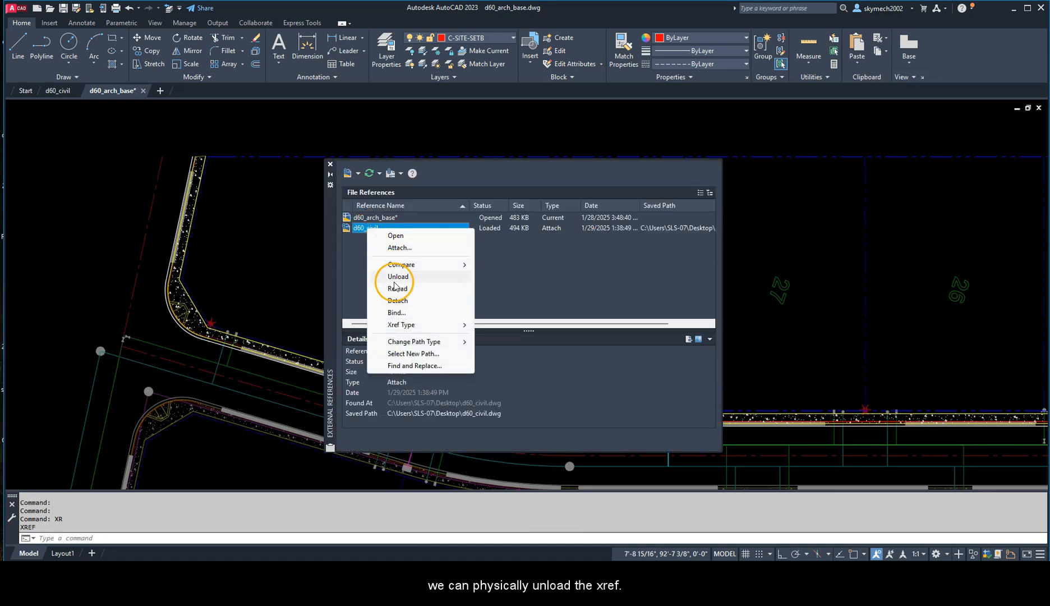
click(396, 278)
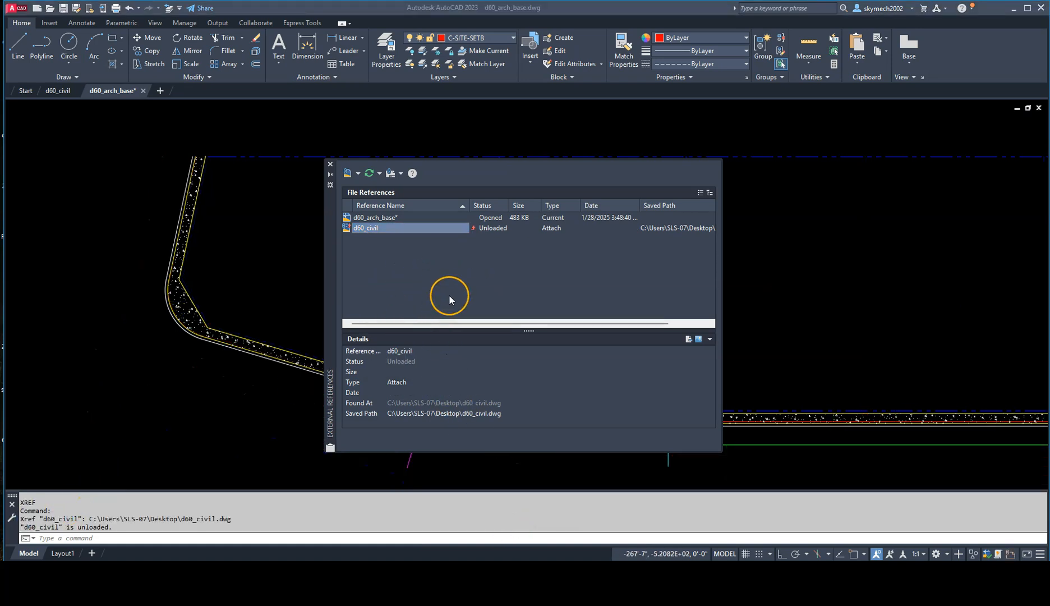
click(330, 165)
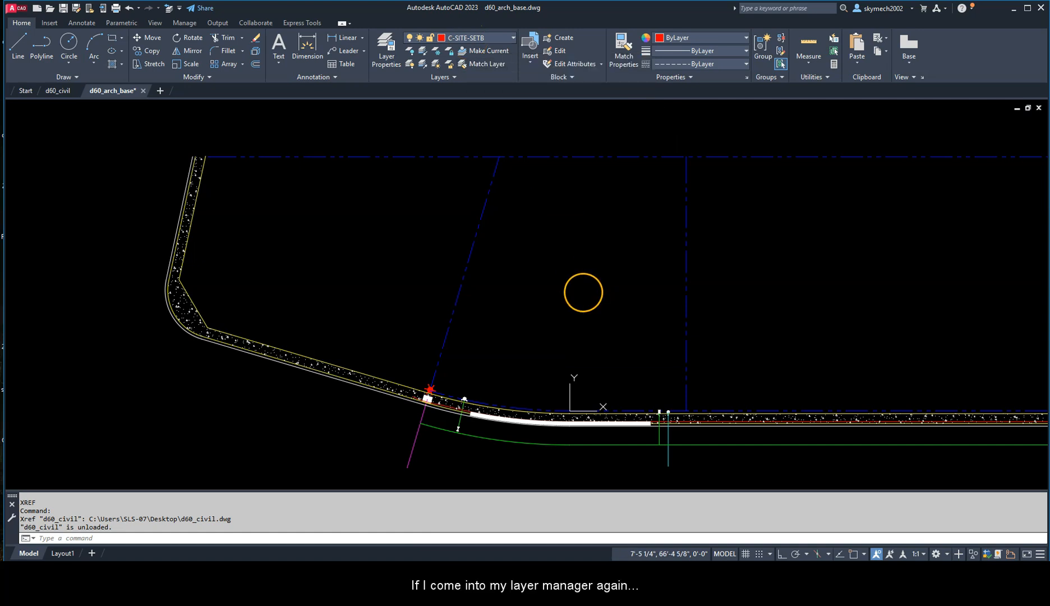
Step: Check in the layer list that C-SITE-SETB is the current layer
text(la)
key(Return)
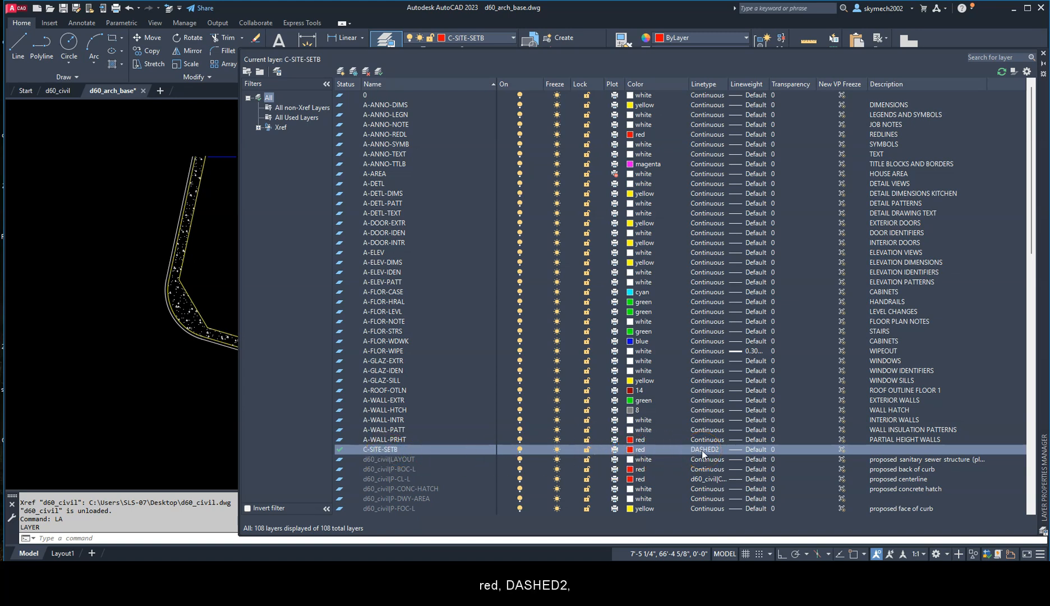
click(1044, 55)
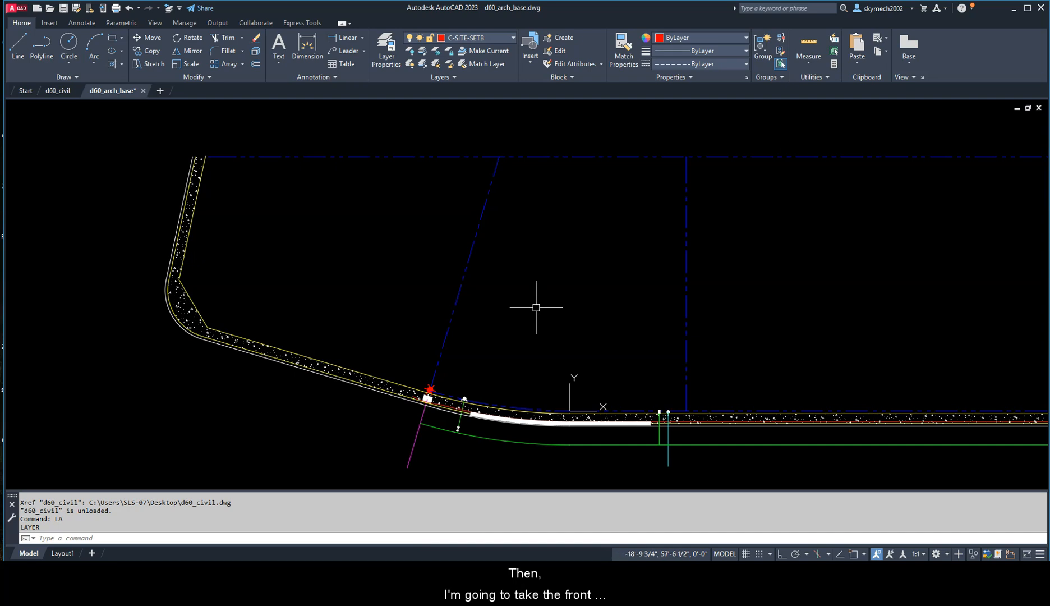
key(Return)
scroll(521, 404, up, 3)
key(Escape)
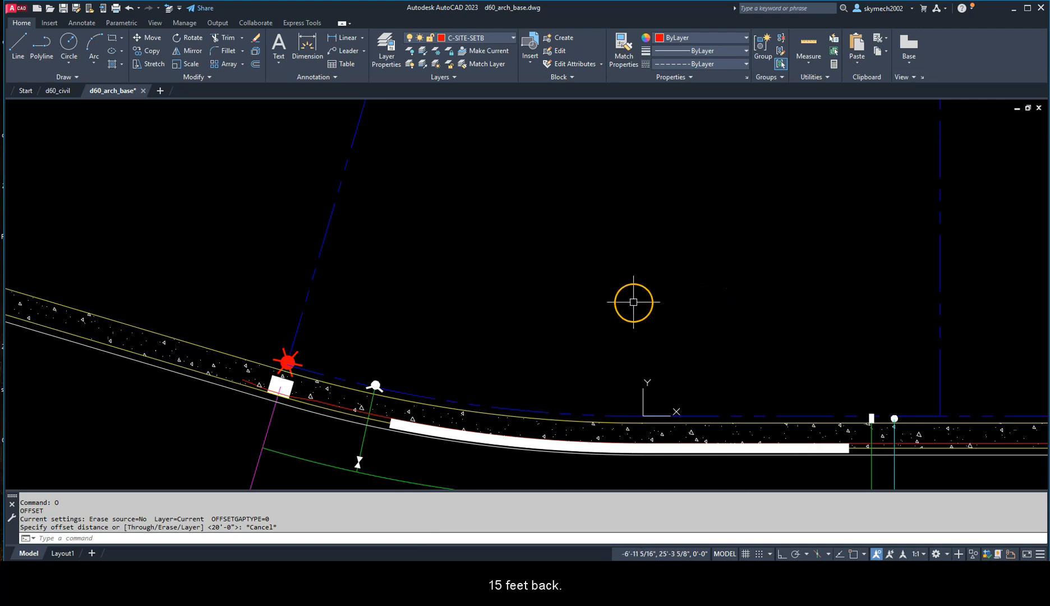
scroll(572, 298, down, 2)
key(Escape)
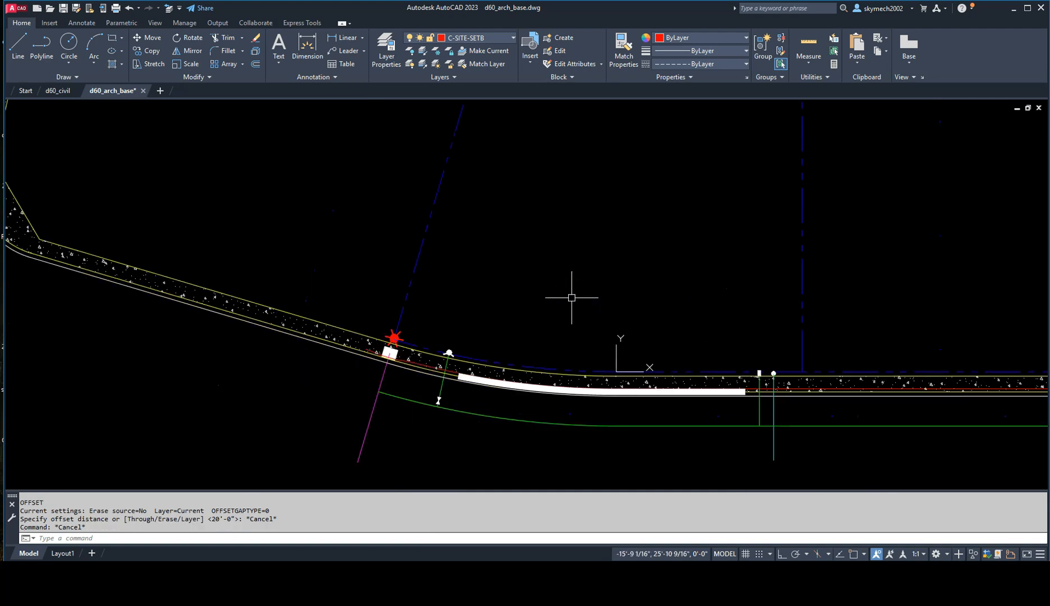
Step: Offset lot 28's curved and straight front lot lines 15' into the lot as the front setback
text(o)
key(Return)
text(15')
key(Return)
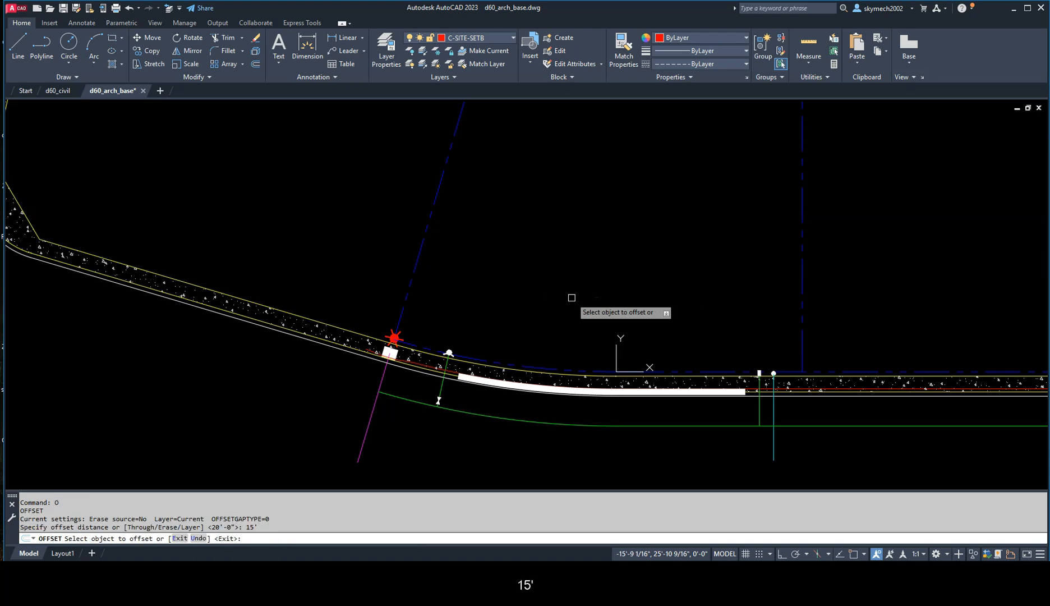
click(562, 370)
click(579, 322)
click(690, 368)
click(710, 358)
Step: Offset both side lot lines of lot 28 inward by the same 15' as side setbacks
scroll(542, 307, down, 4)
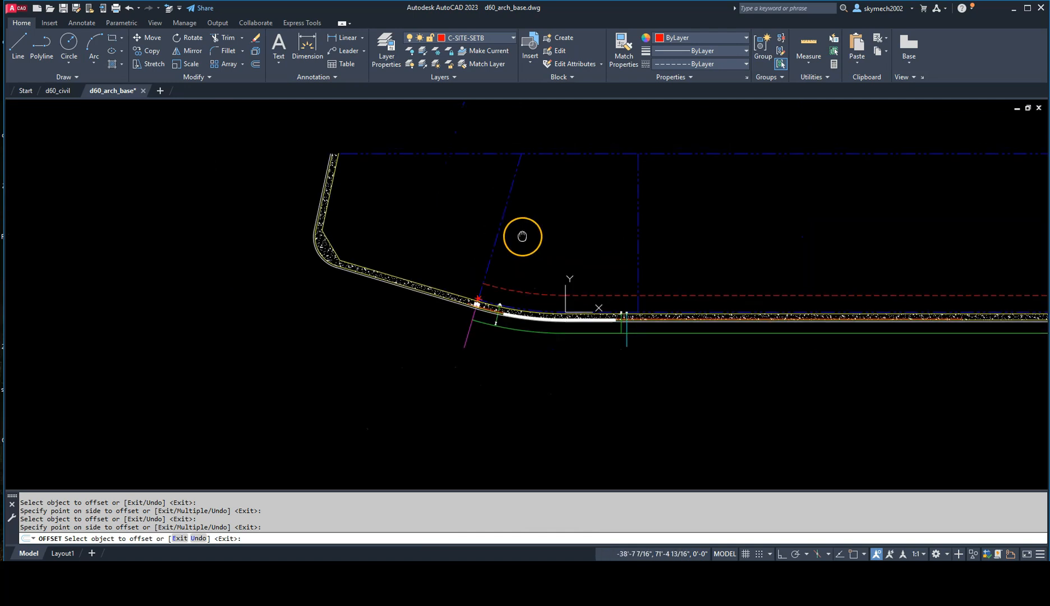
click(511, 270)
click(547, 283)
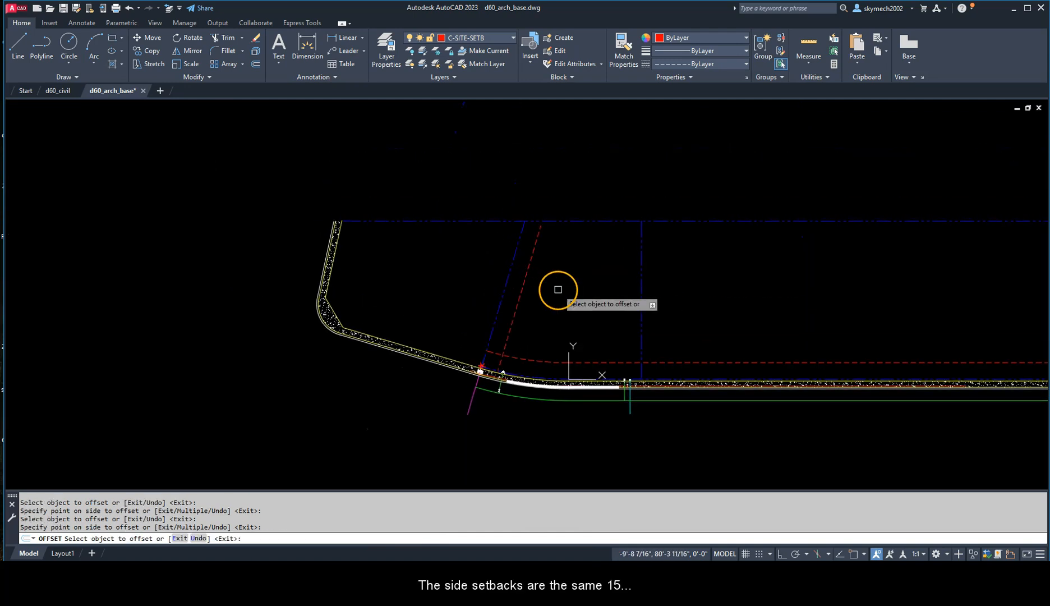
click(637, 287)
click(589, 288)
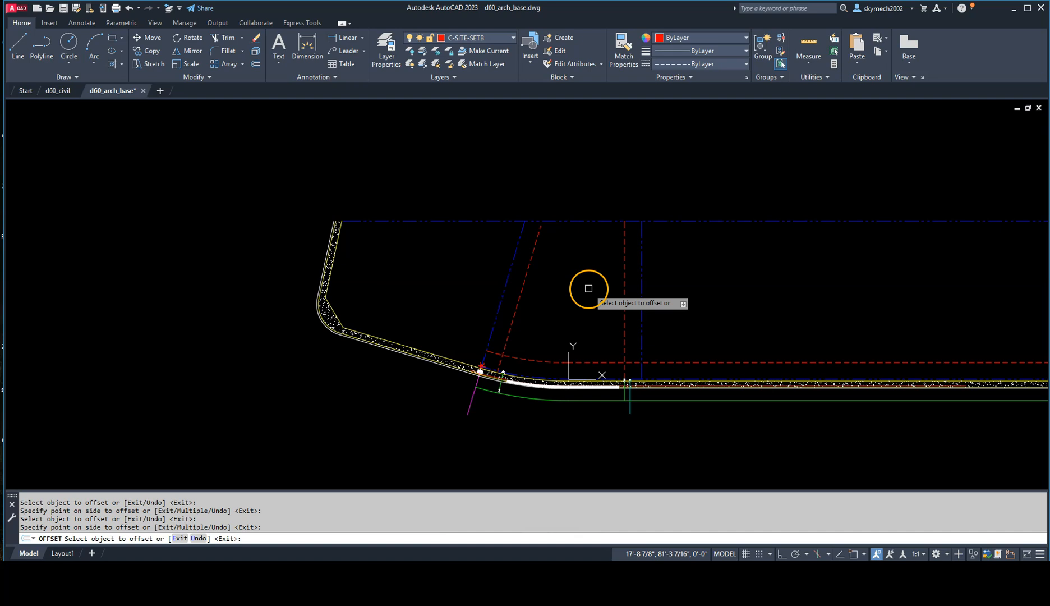
key(Escape)
Step: Offset the rear lot line 20' into lot 28 as the rear setback
text(o)
key(Return)
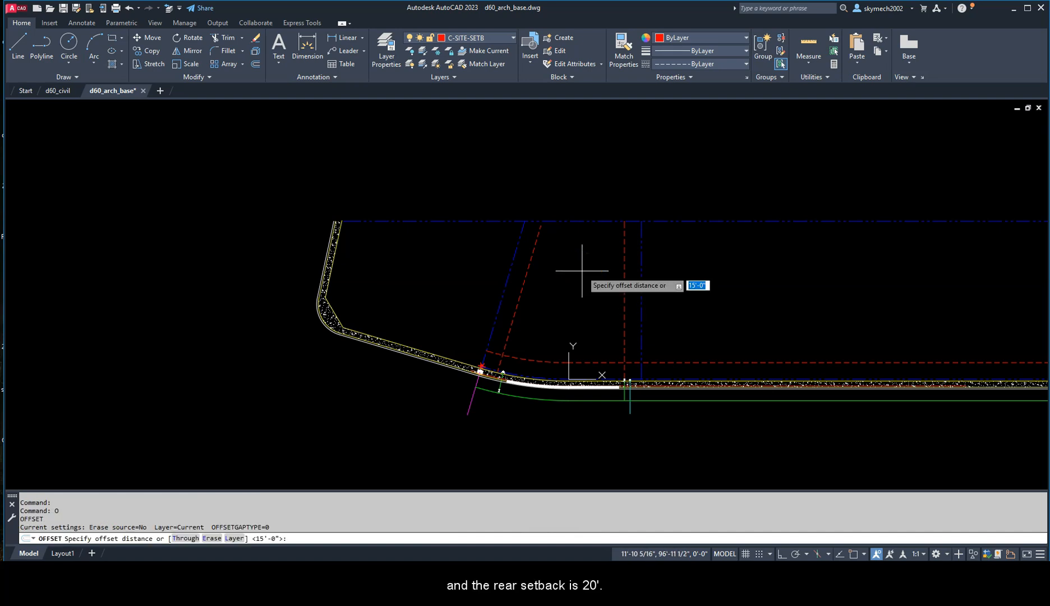
text(20')
key(Return)
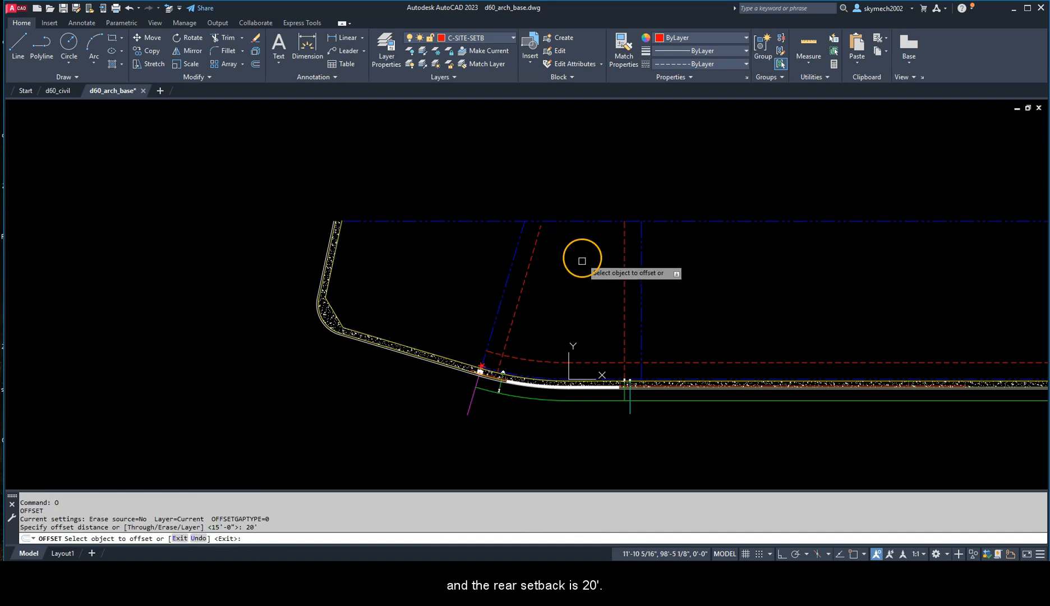
click(584, 221)
key(Escape)
key(Escape)
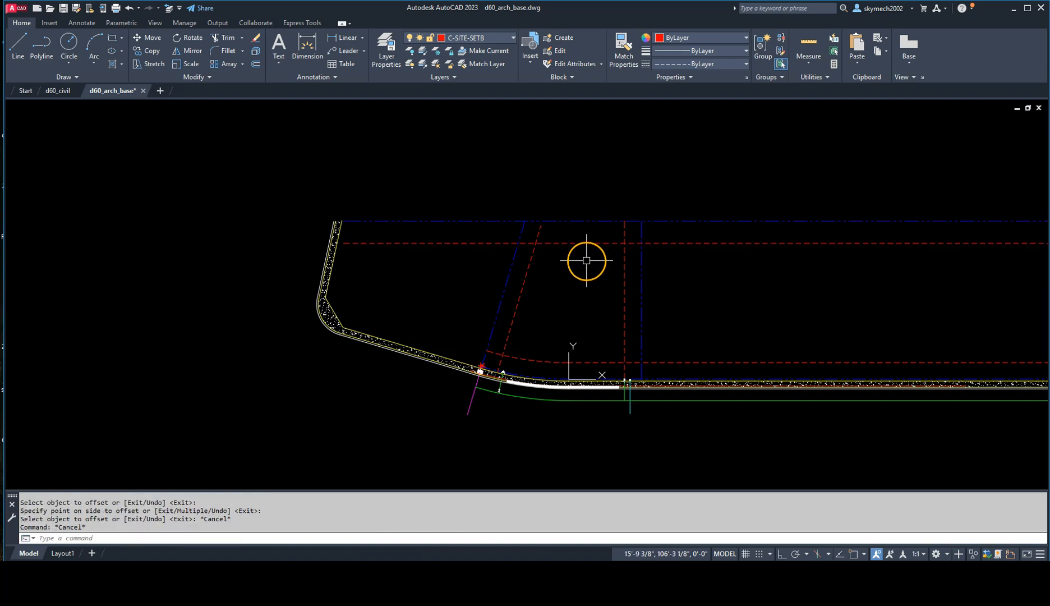
Step: Fillet the lot 29 side setback line with the rear setback line using radius 0
text(f)
key(Return)
text(R)
key(Return)
text(0)
key(Return)
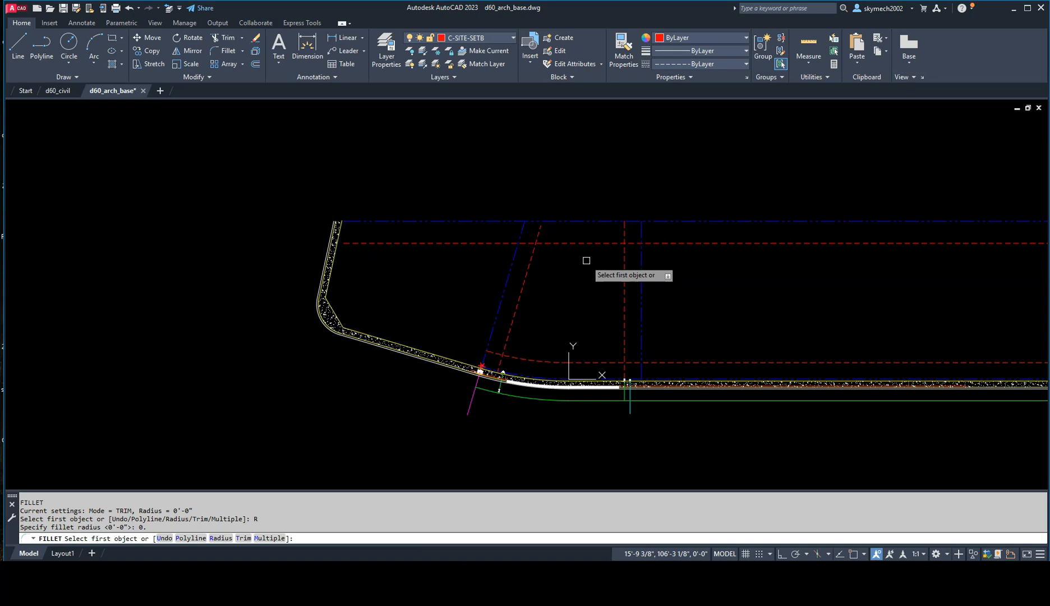
click(528, 259)
click(559, 244)
Step: Fillet the other three corners of the setback outline at radius 0 to close lot 28's building envelope
key(Return)
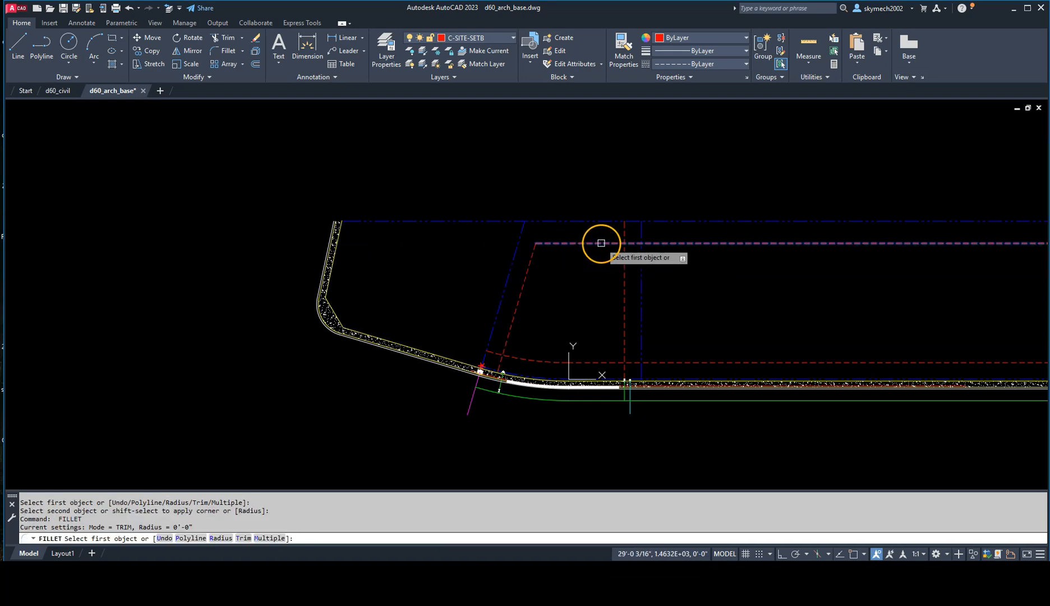
click(601, 243)
click(624, 274)
key(Return)
click(618, 363)
click(624, 347)
key(Return)
click(511, 356)
click(513, 338)
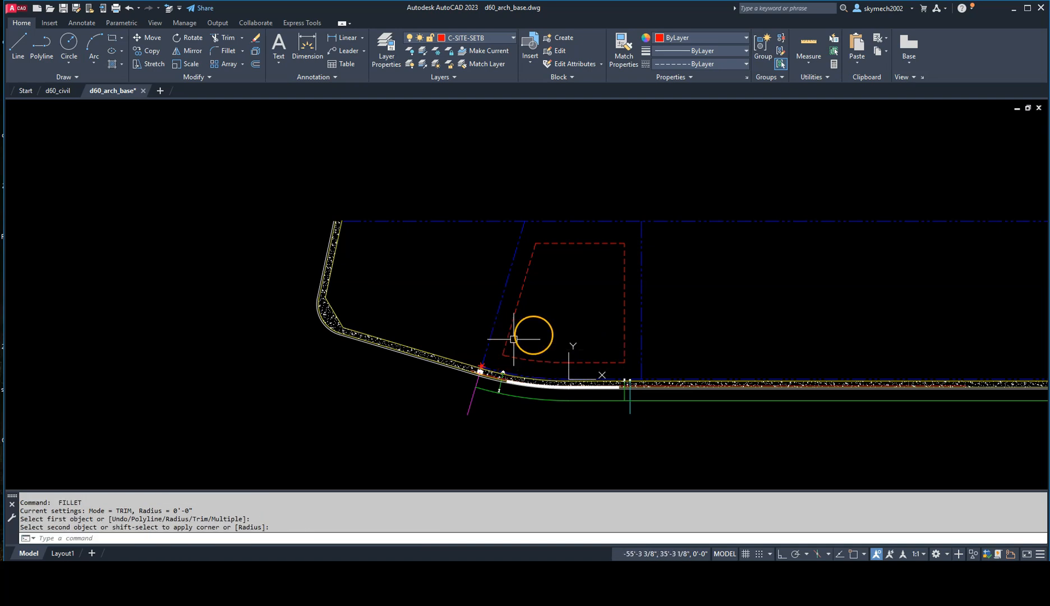
key(Escape)
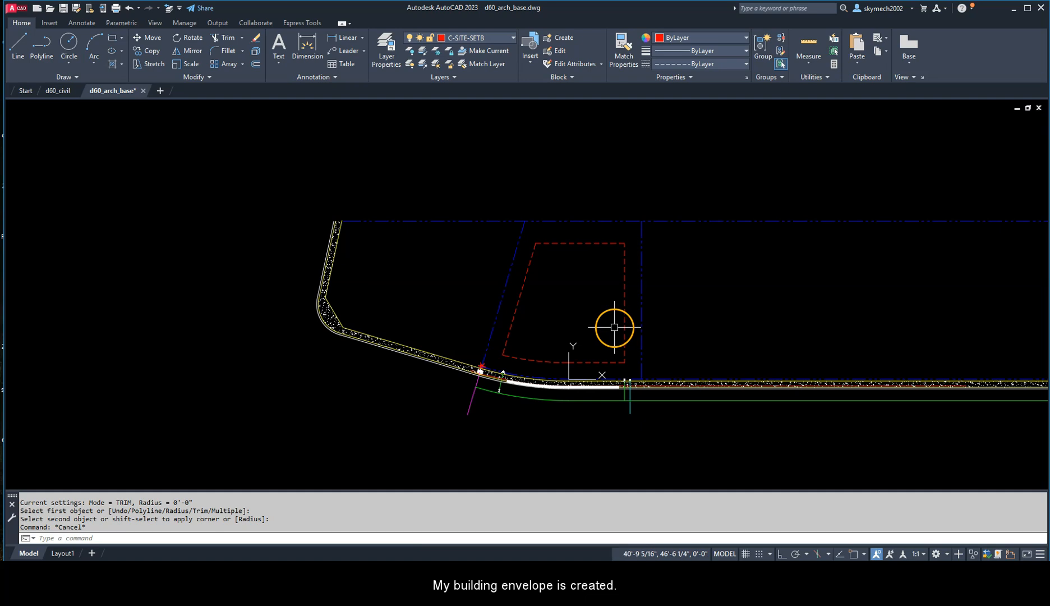
Step: Select the straight and curved front setback segments to check whether they are separate objects, and clear the selection
scroll(594, 363, up, 2)
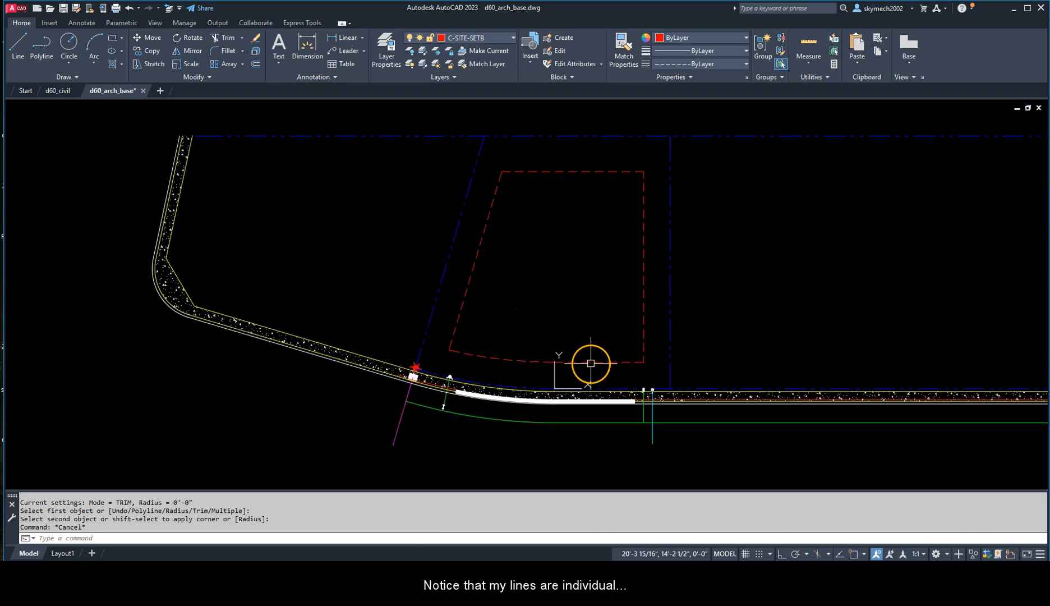
click(592, 362)
click(506, 361)
key(Escape)
click(588, 362)
click(516, 362)
key(Escape)
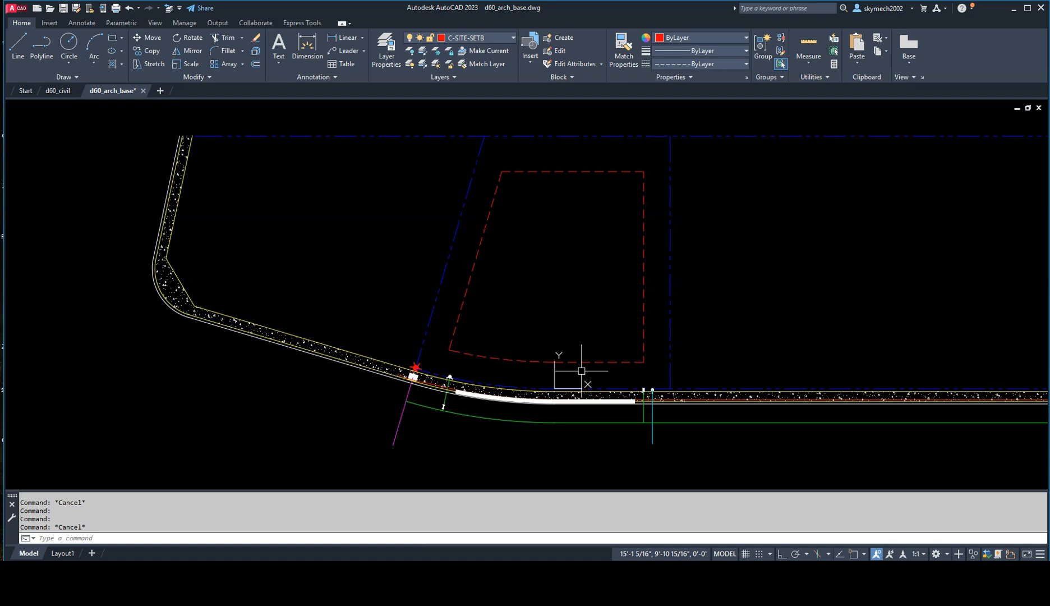
Step: Join the straight and curved front setback segments into one polyline and select it
text(J)
key(Return)
click(582, 371)
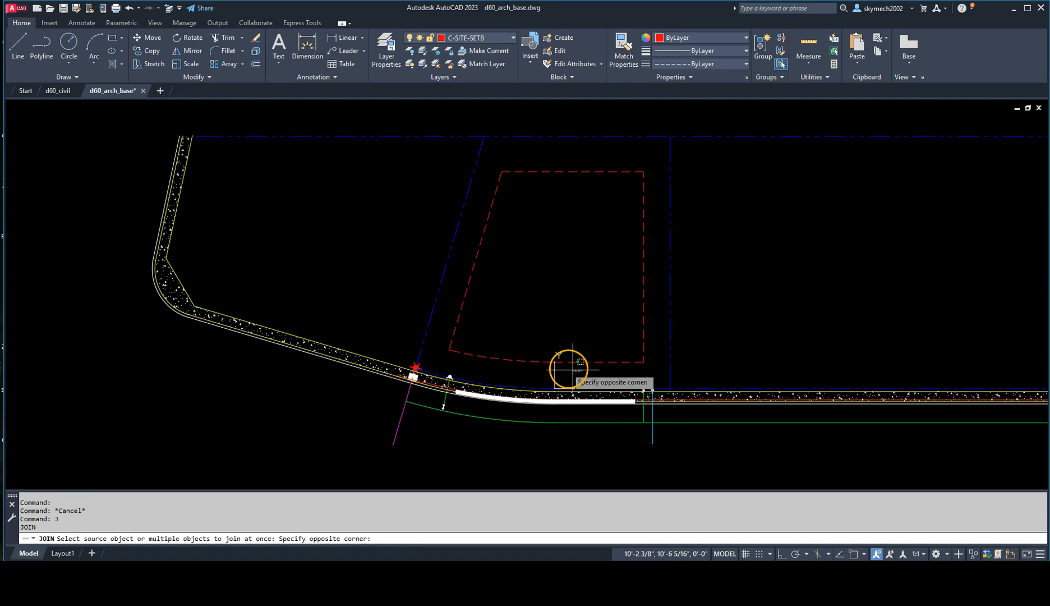
click(517, 343)
key(Return)
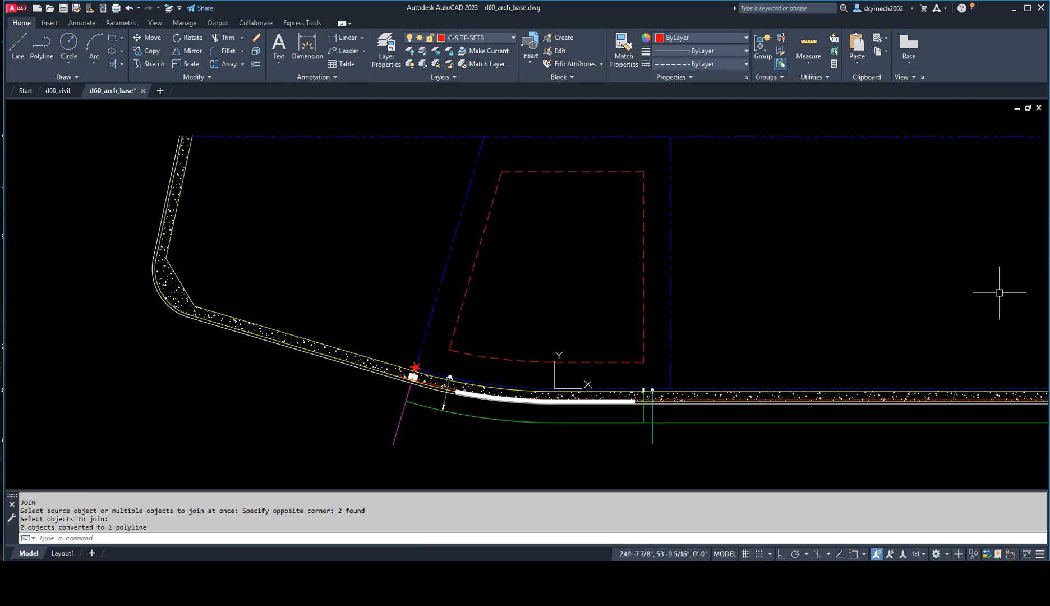
click(494, 359)
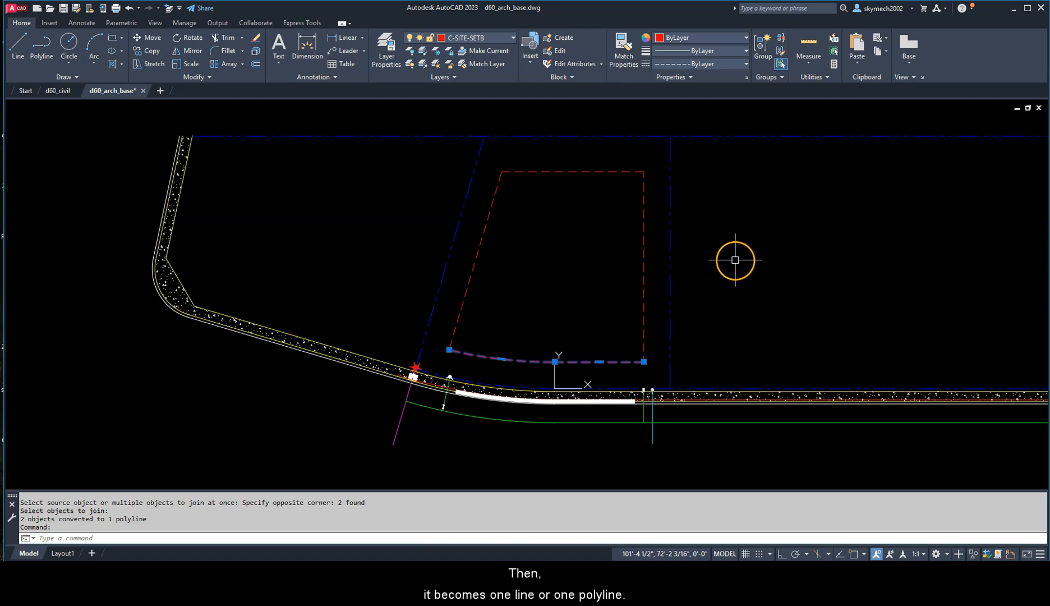
middle_drag(726, 267, 766, 309)
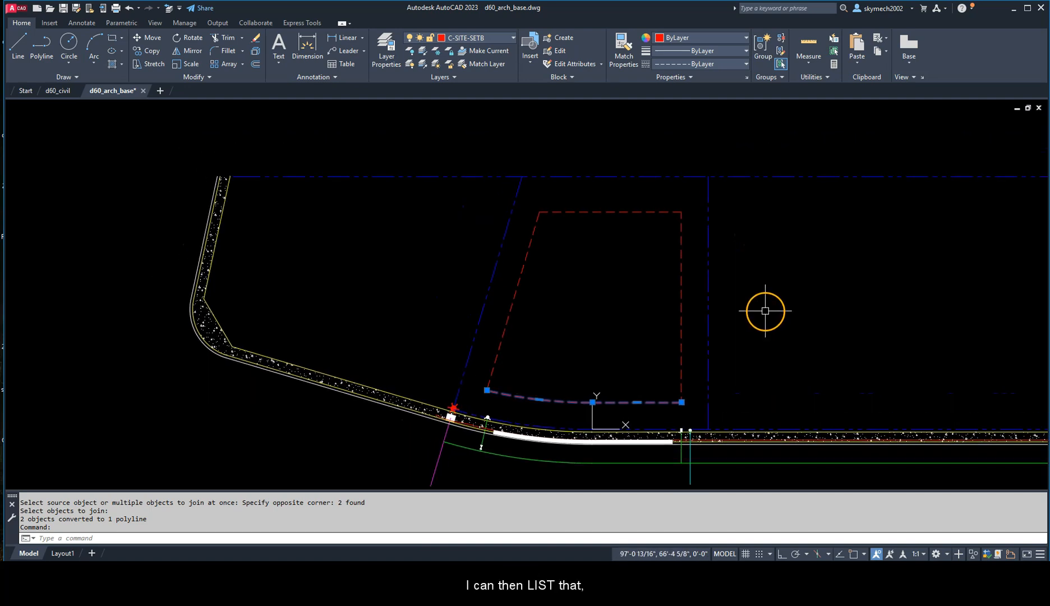
Step: List the properties of the joined front setback polyline and the vertical side setback line to read their lengths
key(Return)
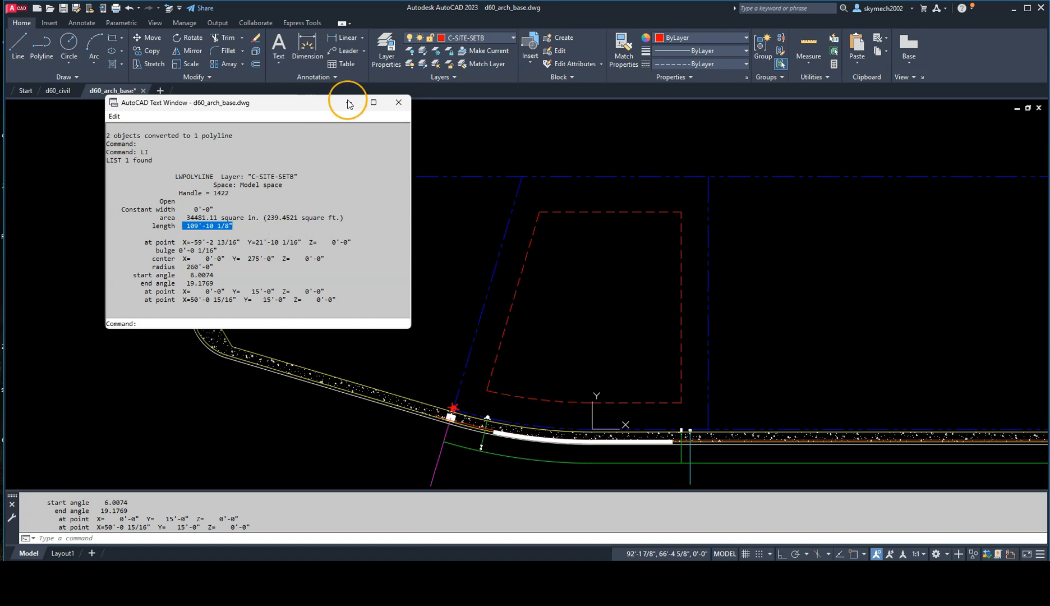
click(398, 102)
click(681, 328)
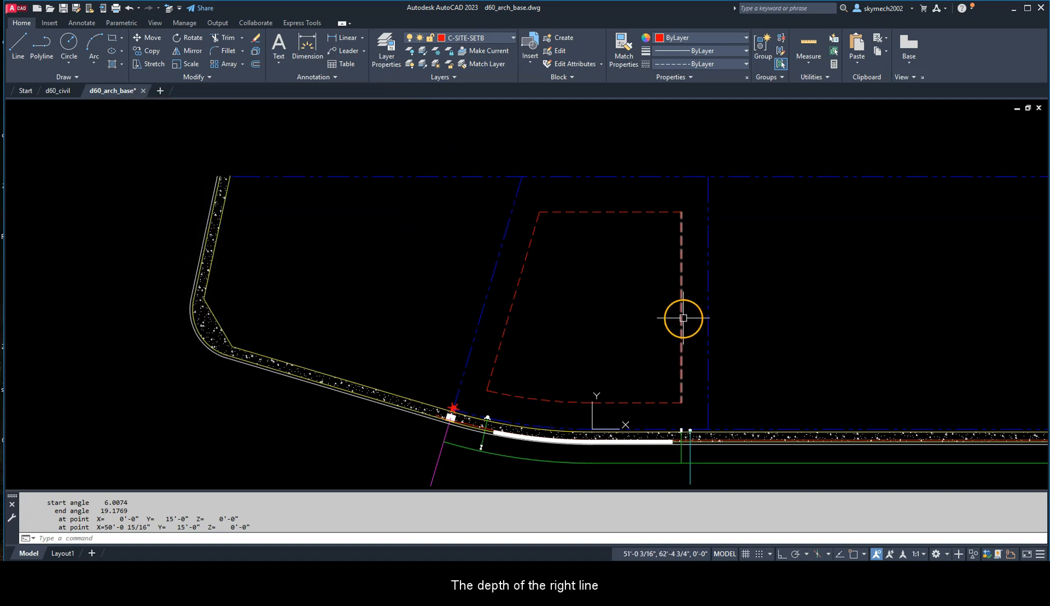
key(Return)
drag(171, 292, 218, 292)
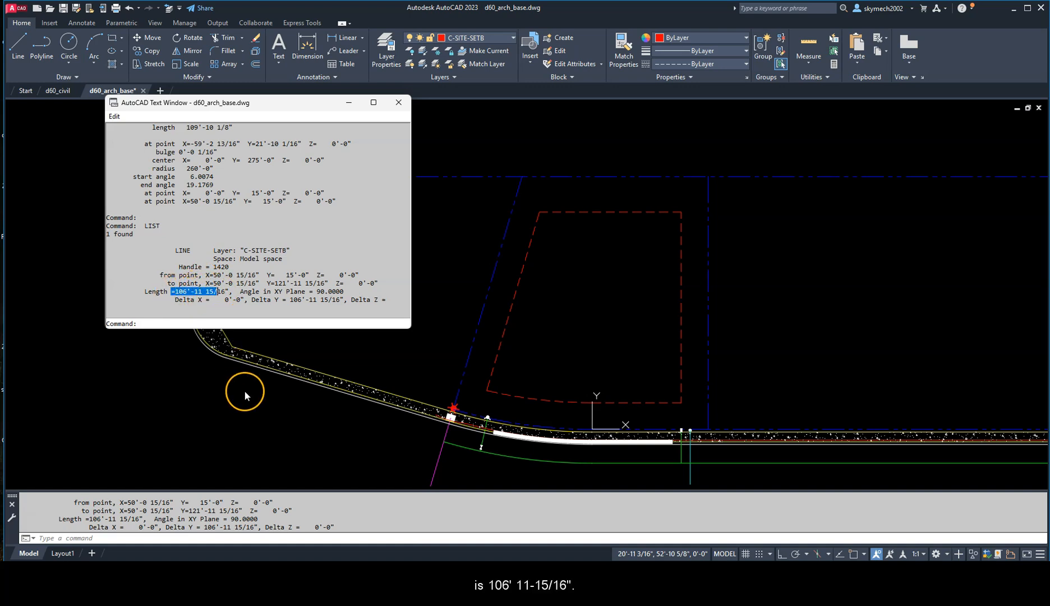
Step: List the properties of the slanted side setback line to read its length
click(525, 323)
key(Escape)
click(513, 298)
key(Return)
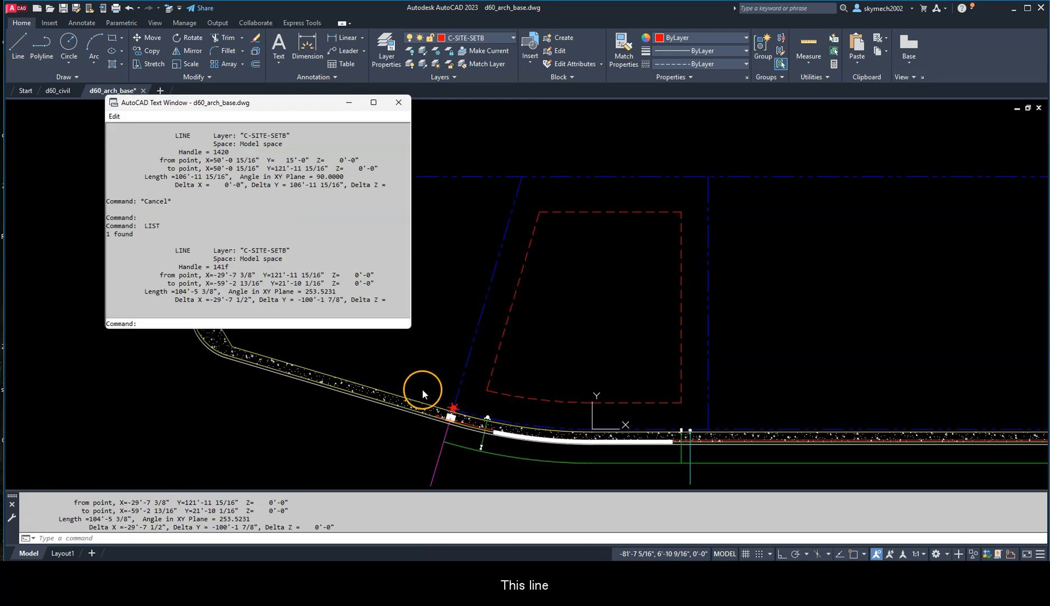
drag(171, 292, 231, 293)
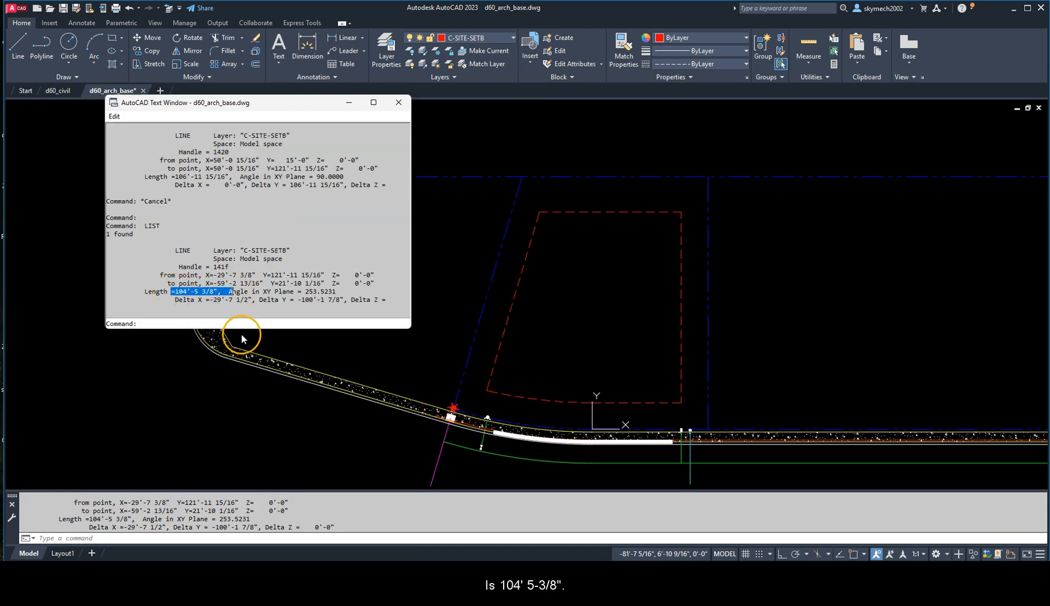
Step: List the rear setback line's properties to read its length, and close the listing
click(553, 258)
key(Escape)
click(569, 212)
key(Return)
drag(174, 292, 215, 292)
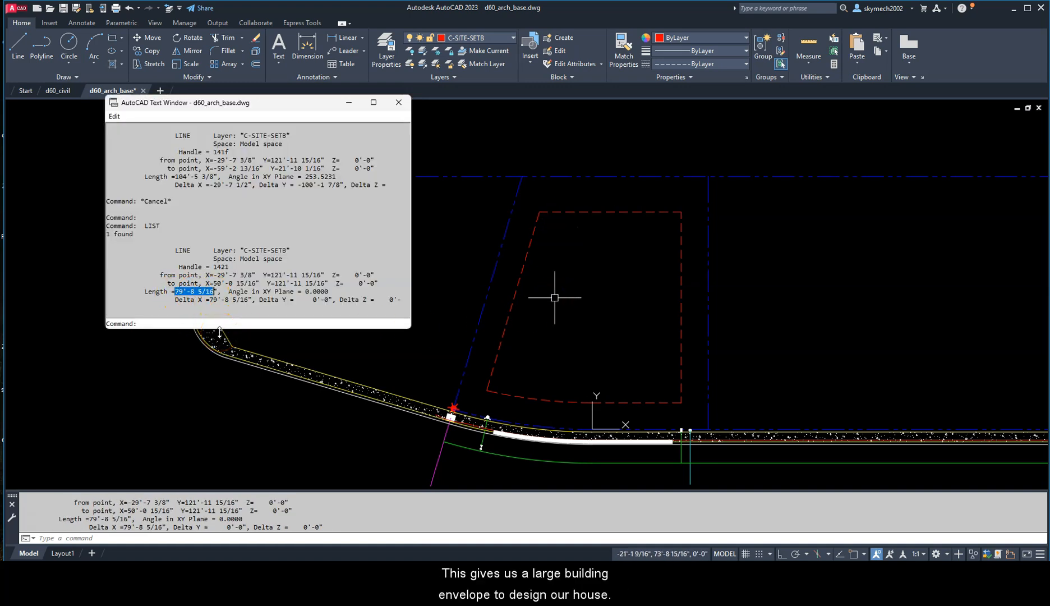
click(398, 102)
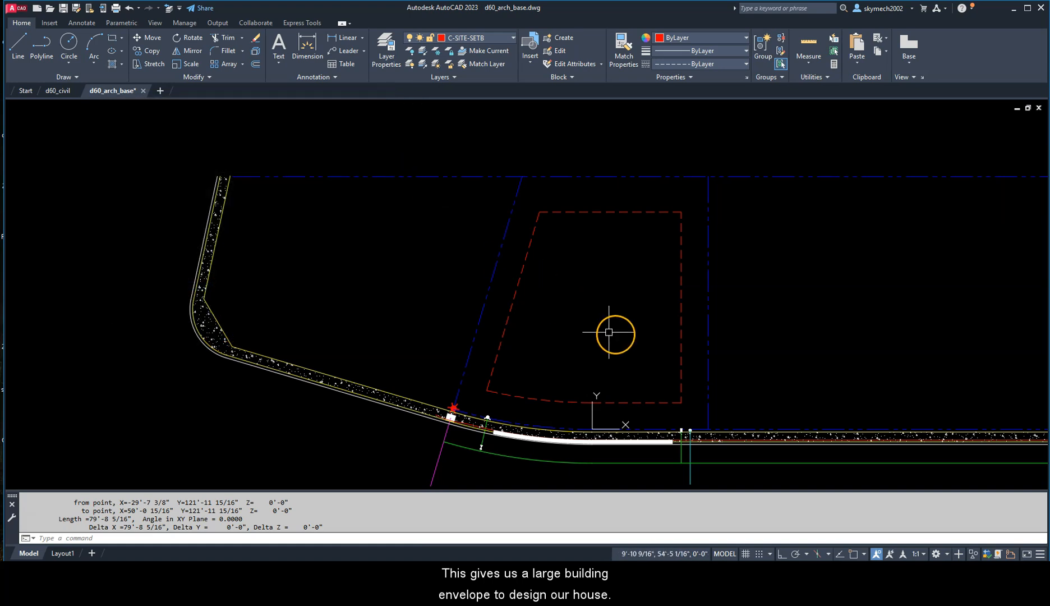